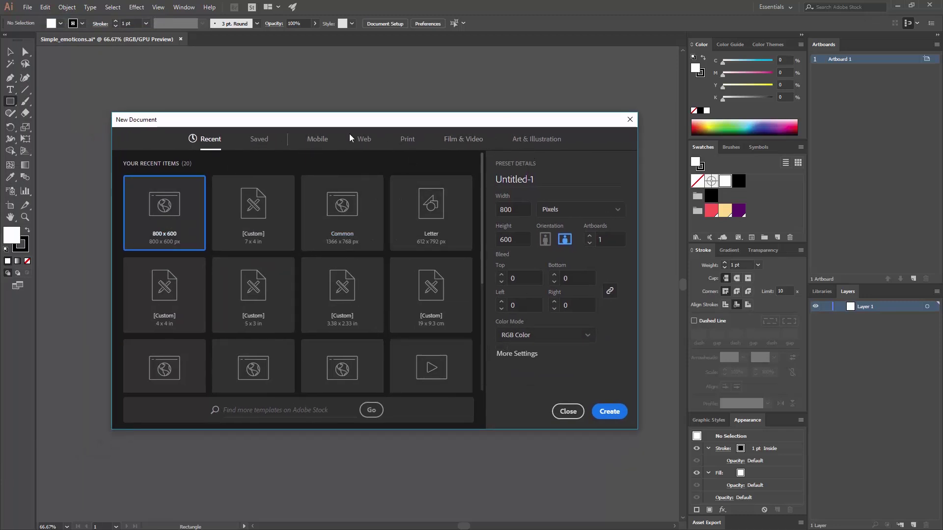
View the Web presets for a new document, including Common at 1366 x 768 px, and leave without creating one
{"action": "left_click", "coordinate": [362, 138]}
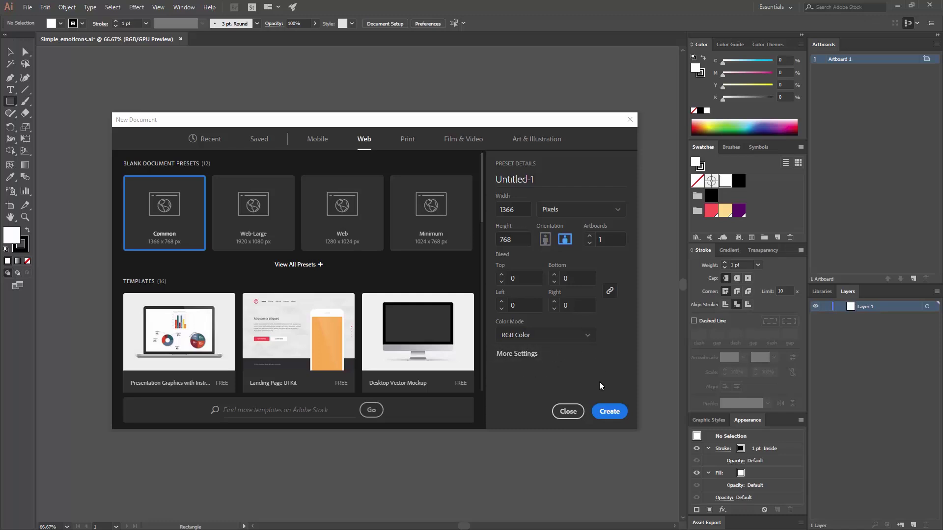
{"action": "left_click", "coordinate": [568, 413]}
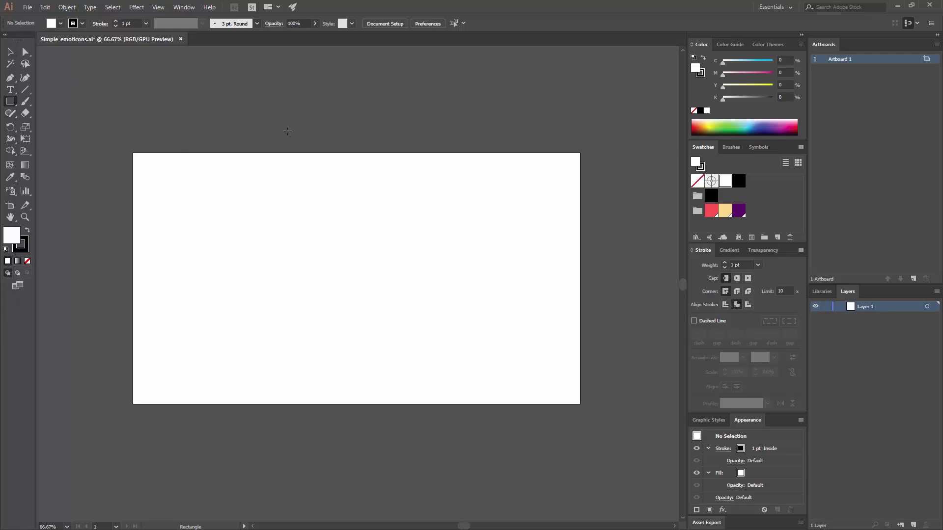
Detach the shape tools into a floating panel and place it just above the artboard's upper-left corner
{"action": "left_click", "coordinate": [9, 103]}
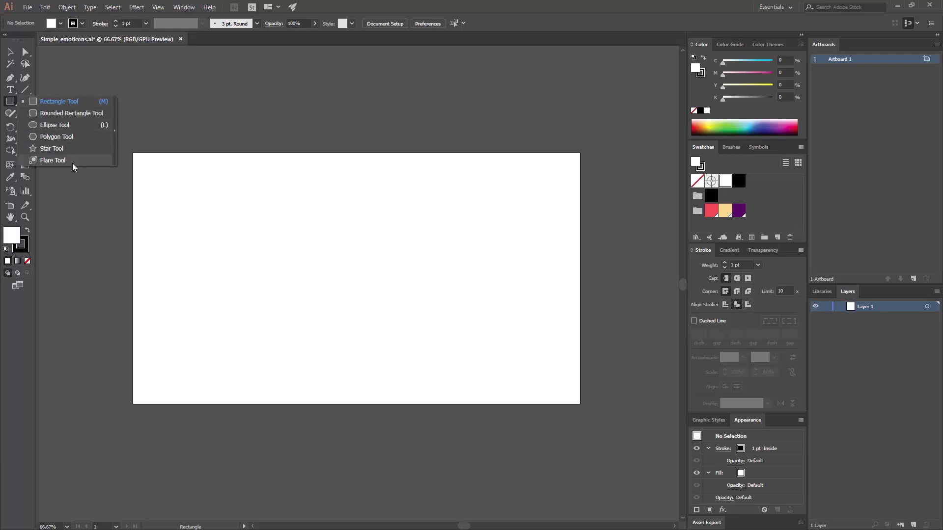
{"action": "left_click", "coordinate": [115, 139]}
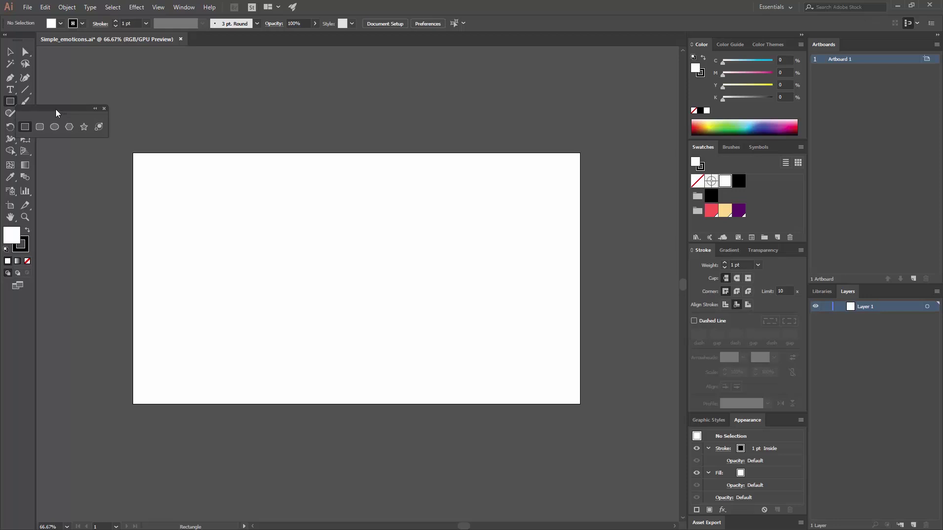
{"action": "left_click_drag", "start_coordinate": [55, 109], "coordinate": [177, 117]}
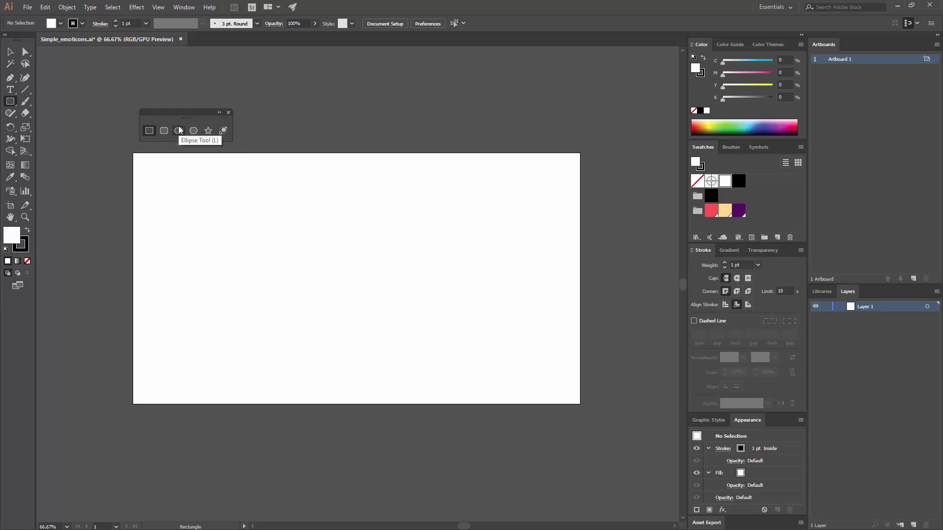
Create a 150 x 150 px circle in the upper-left part of the artboard with the Ellipse tool
{"action": "left_click", "coordinate": [180, 130]}
{"action": "left_click", "coordinate": [208, 218]}
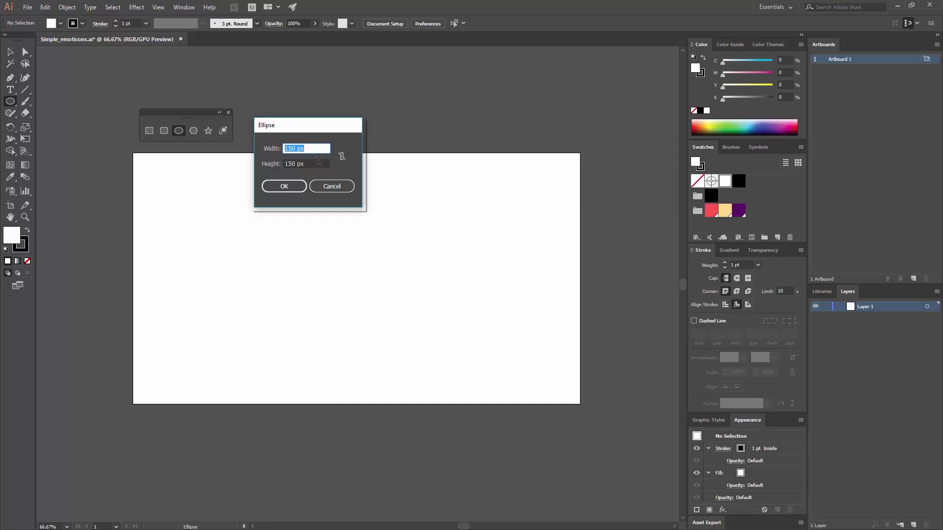
{"action": "left_click", "coordinate": [284, 186]}
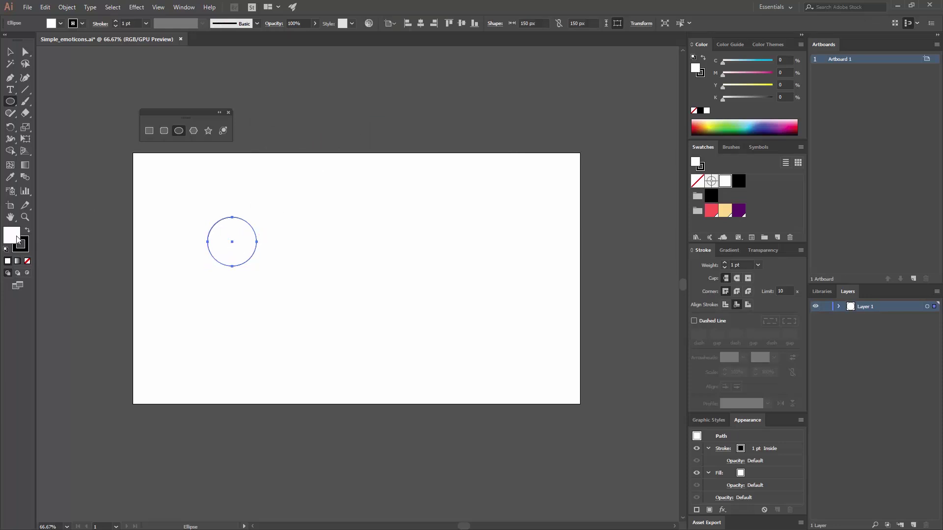
Remove the circle's fill and colour its stroke with the dark purple swatch
{"action": "left_click", "coordinate": [27, 261]}
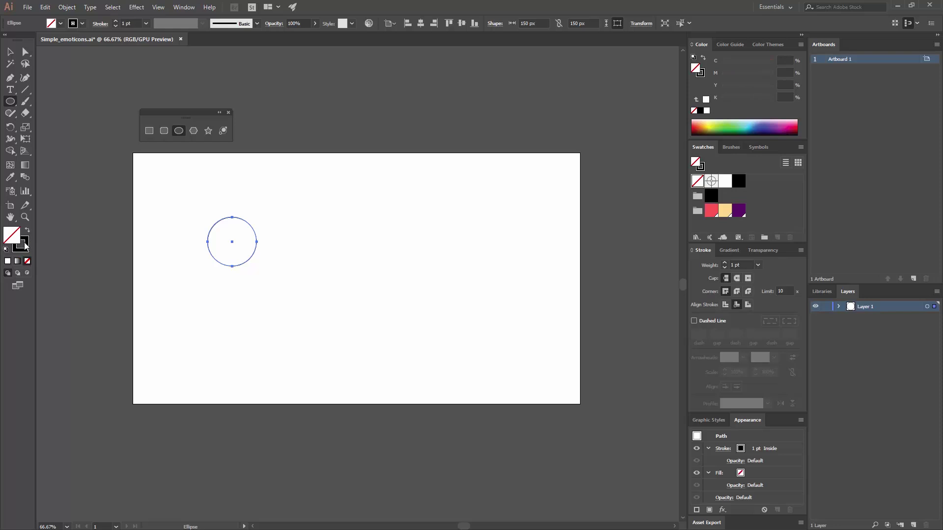
{"action": "left_click", "coordinate": [24, 244]}
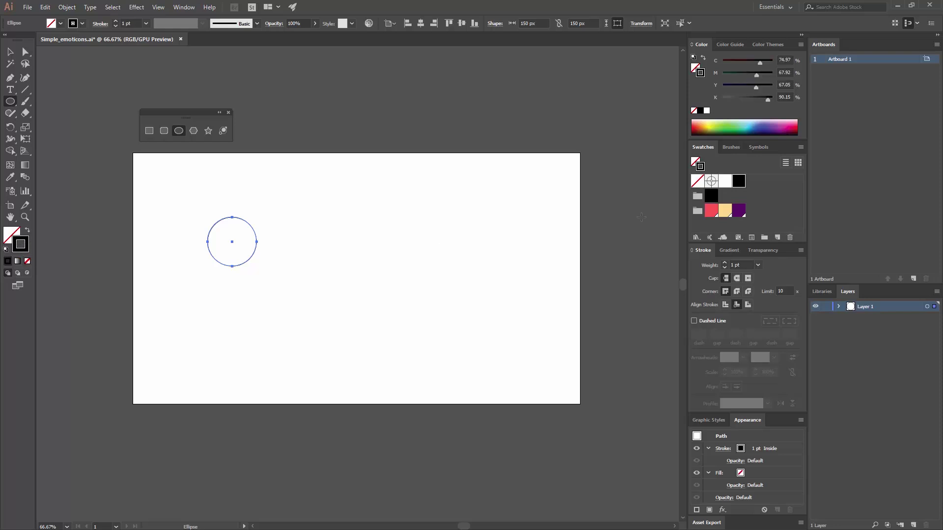
{"action": "left_click", "coordinate": [740, 211]}
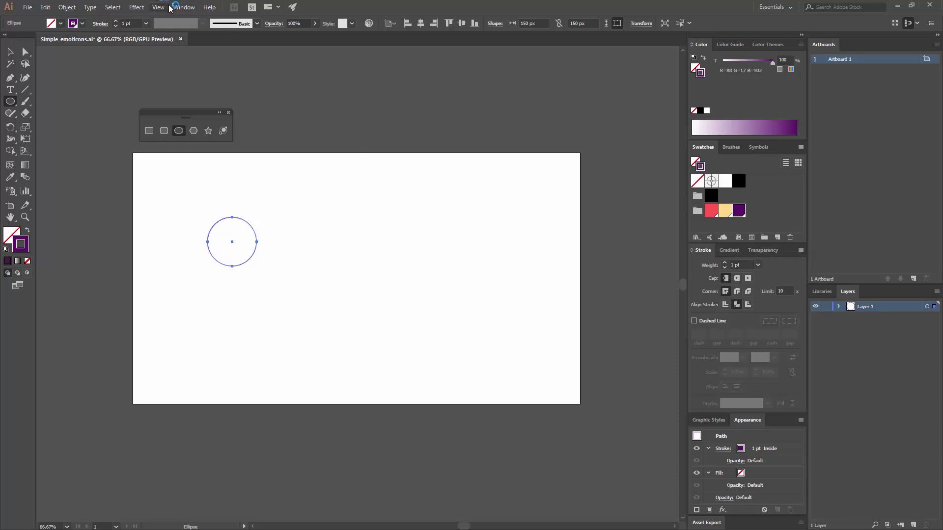
Set the circle's stroke weight to 10 pt, align the stroke to center and deselect the circle
{"action": "left_click", "coordinate": [183, 6]}
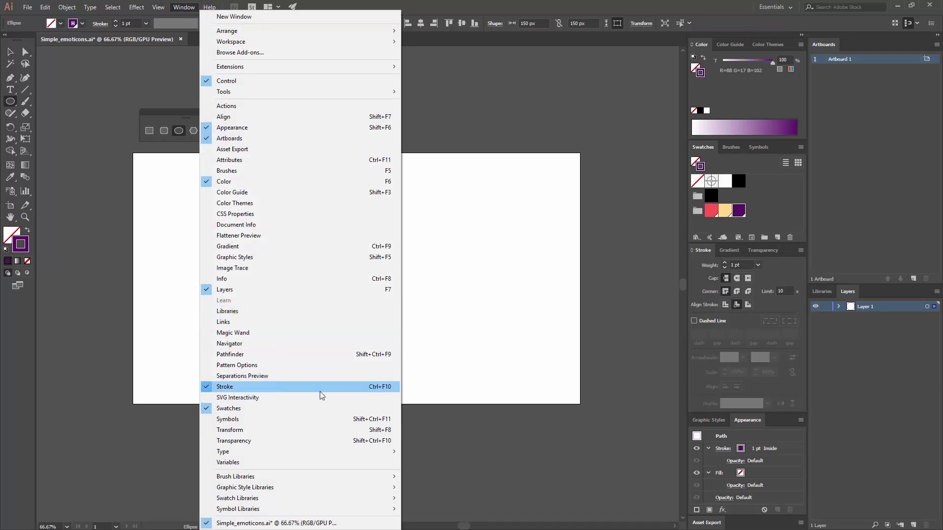
{"action": "left_click", "coordinate": [732, 328]}
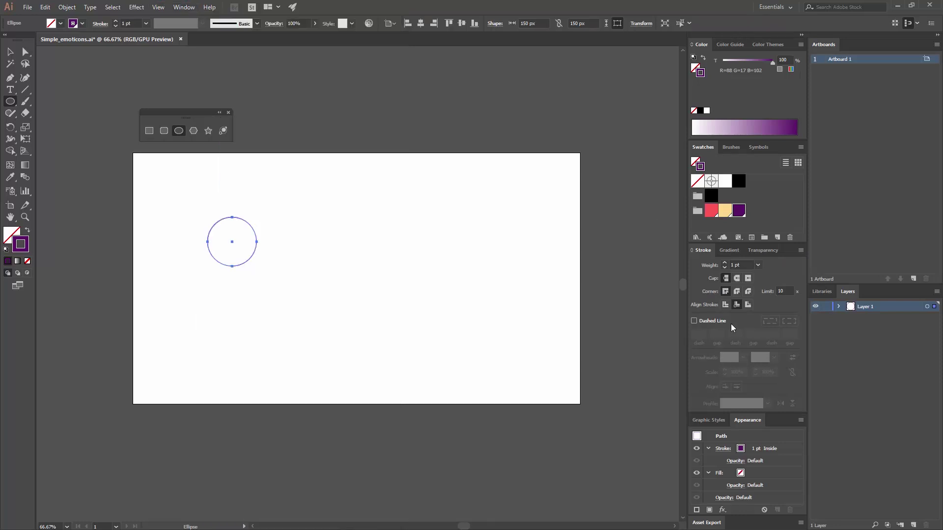
{"action": "left_click", "coordinate": [757, 266]}
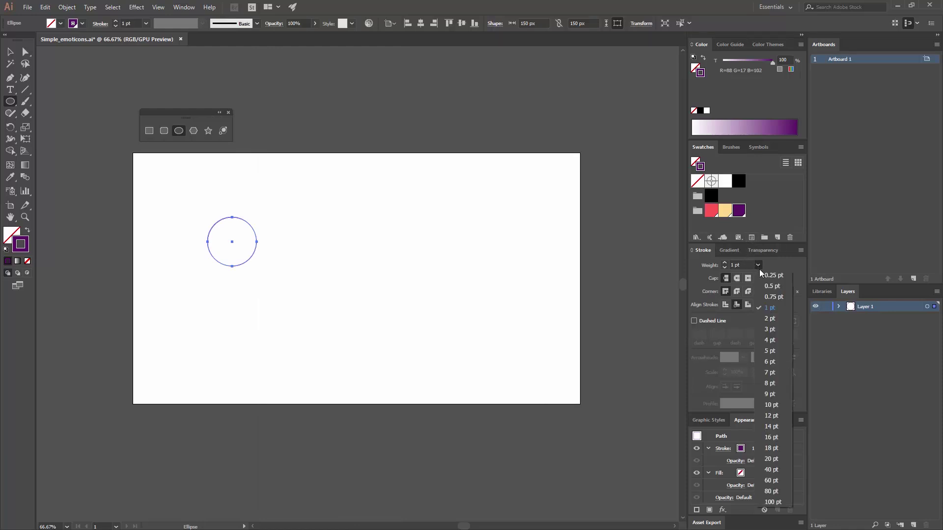
{"action": "left_click", "coordinate": [779, 397]}
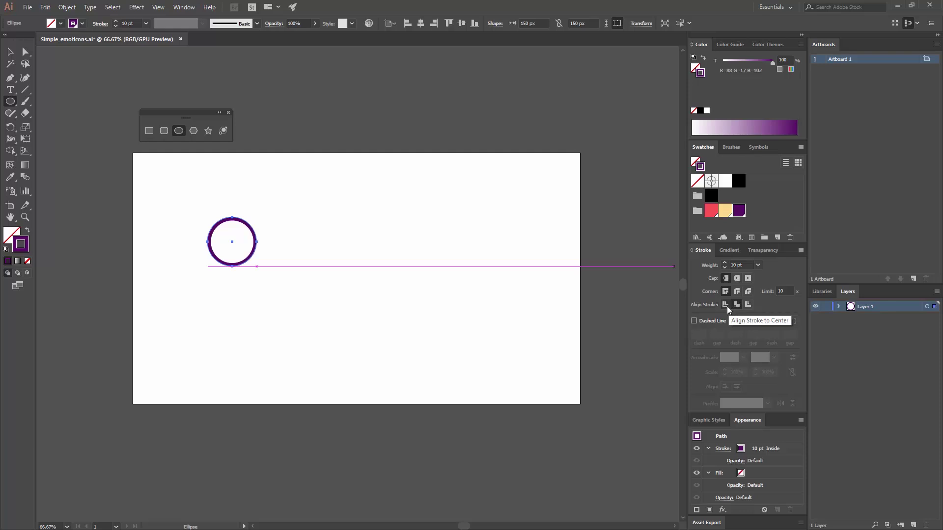
{"action": "left_click", "coordinate": [727, 307]}
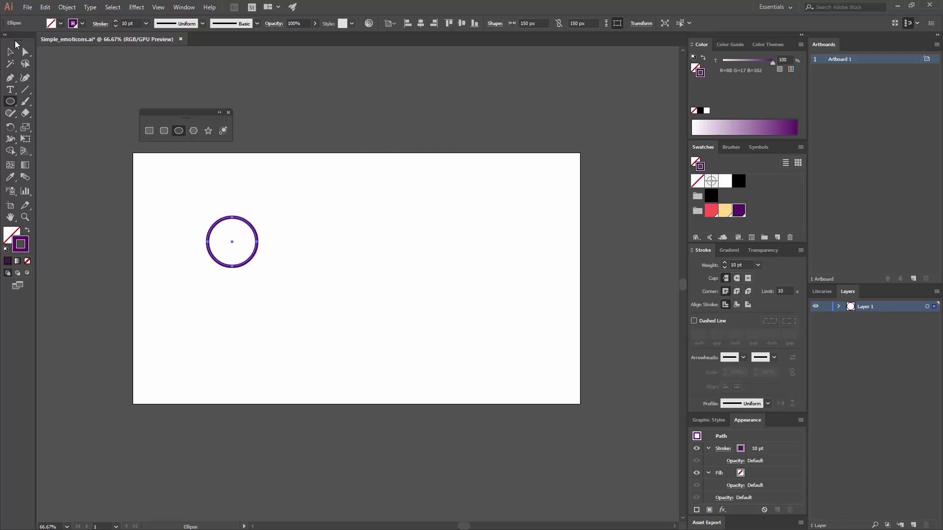
{"action": "left_click", "coordinate": [11, 51]}
{"action": "left_click", "coordinate": [217, 241]}
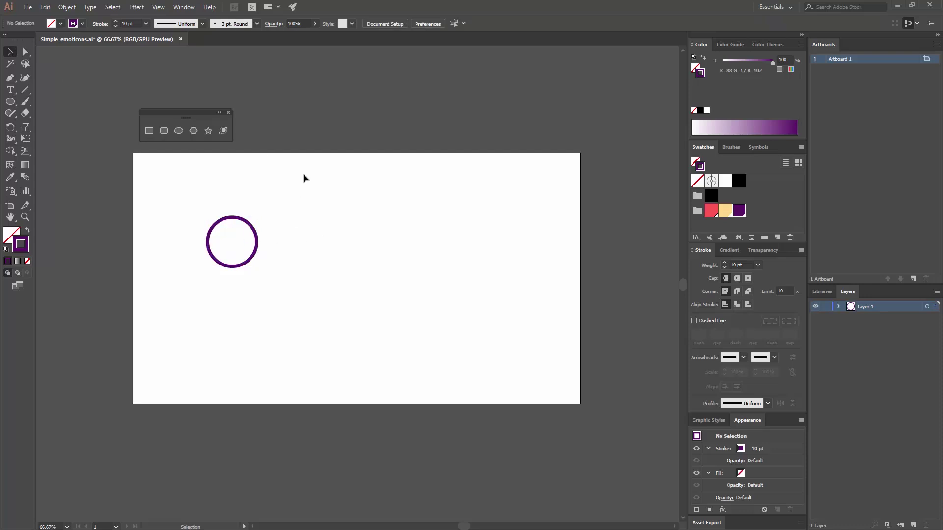
{"action": "key", "text": "ctrl+equal"}
{"action": "key", "text": "ctrl+equal"}
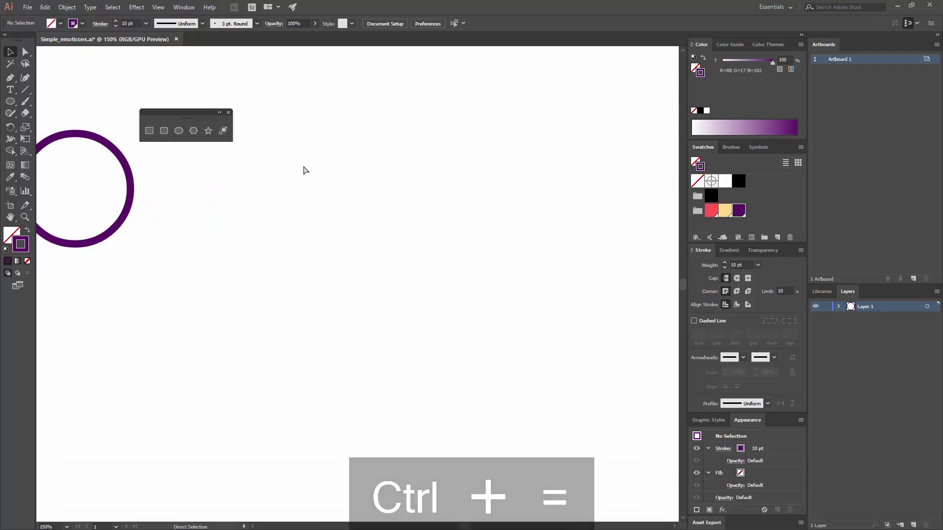
{"action": "key", "text": "ctrl+minus"}
{"action": "key", "text": "ctrl+minus"}
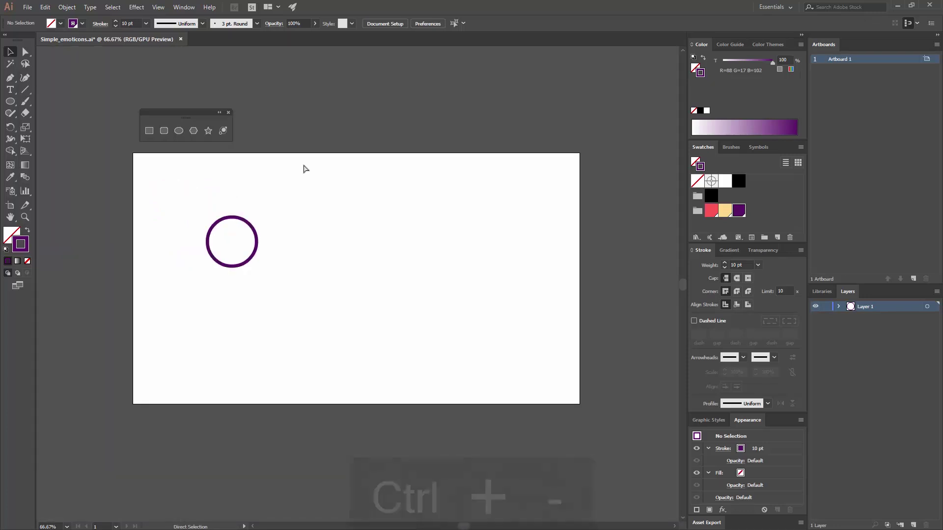
Create a small ellipse 18 px wide and 21 px high just outside the circle's upper-right edge
{"action": "key", "text": "ctrl+equal"}
{"action": "key", "text": "ctrl+equal"}
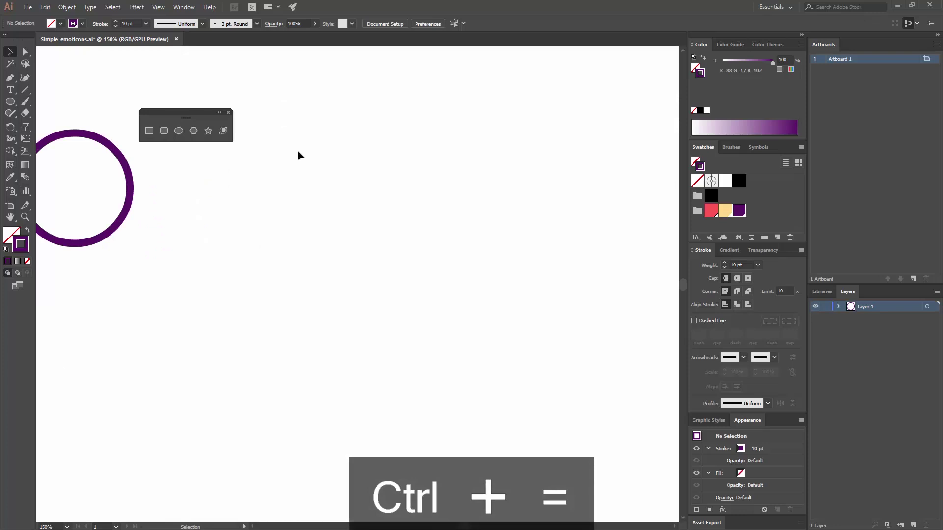
{"action": "key", "text": "space"}
{"action": "left_click_drag", "start_coordinate": [261, 210], "coordinate": [474, 343]}
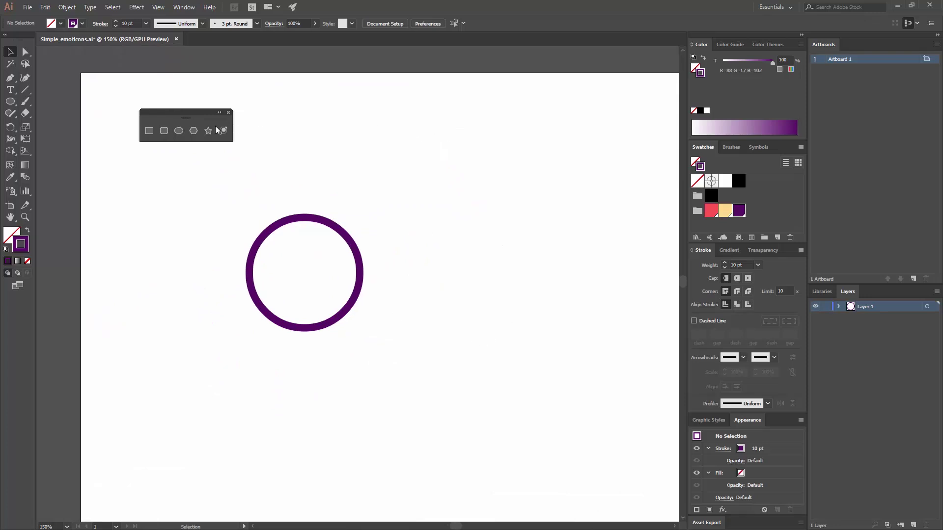
{"action": "left_click", "coordinate": [178, 130]}
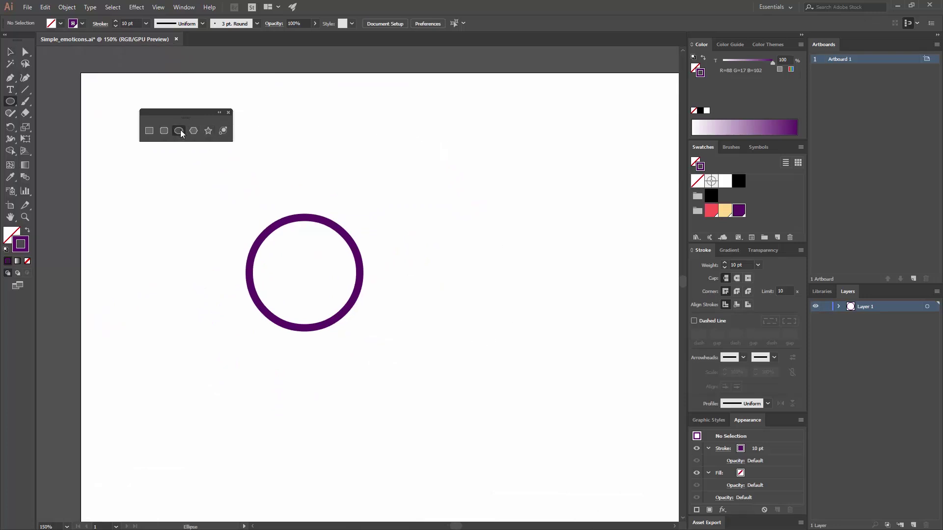
{"action": "left_click", "coordinate": [352, 196]}
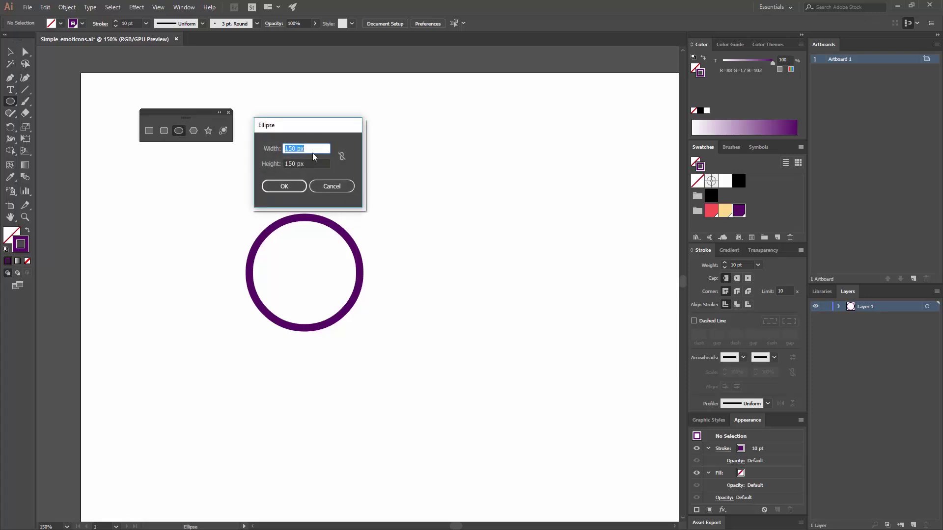
{"action": "type", "text": "18"}
{"action": "key", "text": "Tab"}
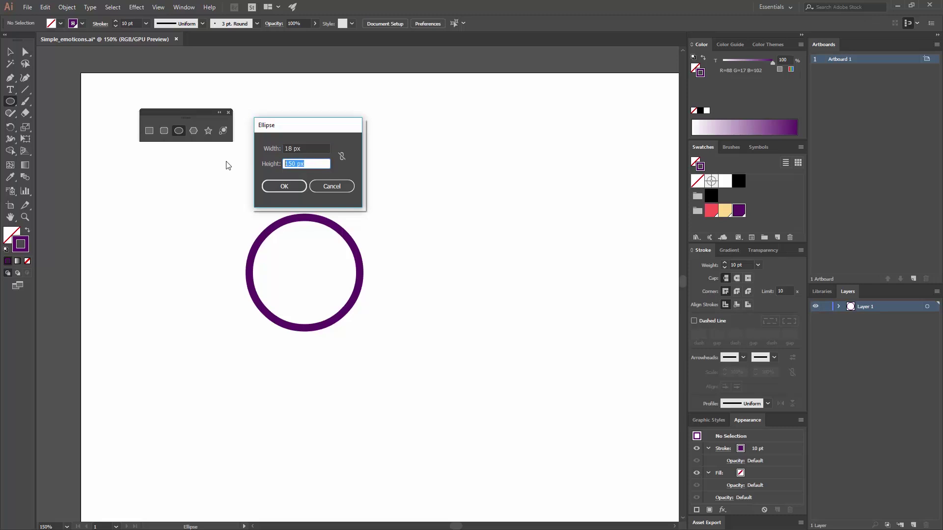
{"action": "type", "text": "18"}
{"action": "left_click", "coordinate": [294, 186]}
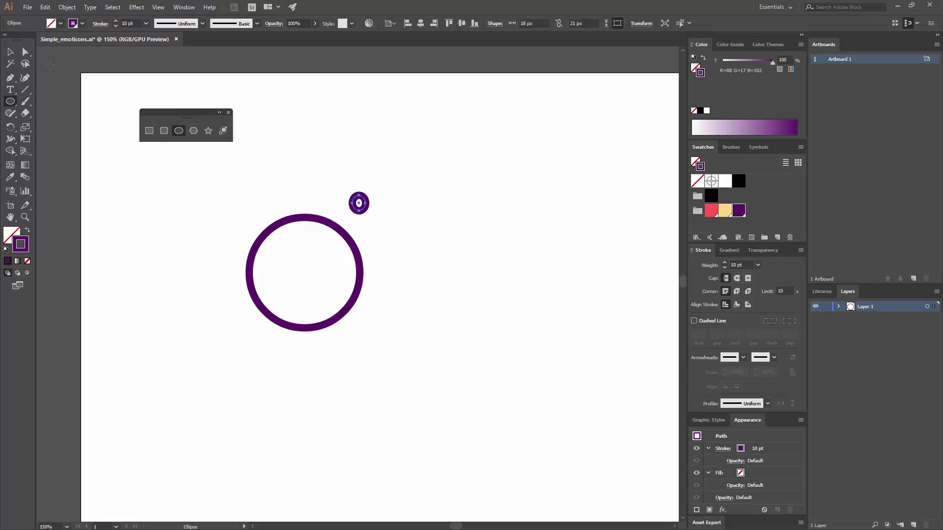
Swap the small ellipse's fill and stroke colours and move it into the circle's upper-left area as an eye
{"action": "left_click", "coordinate": [4, 55]}
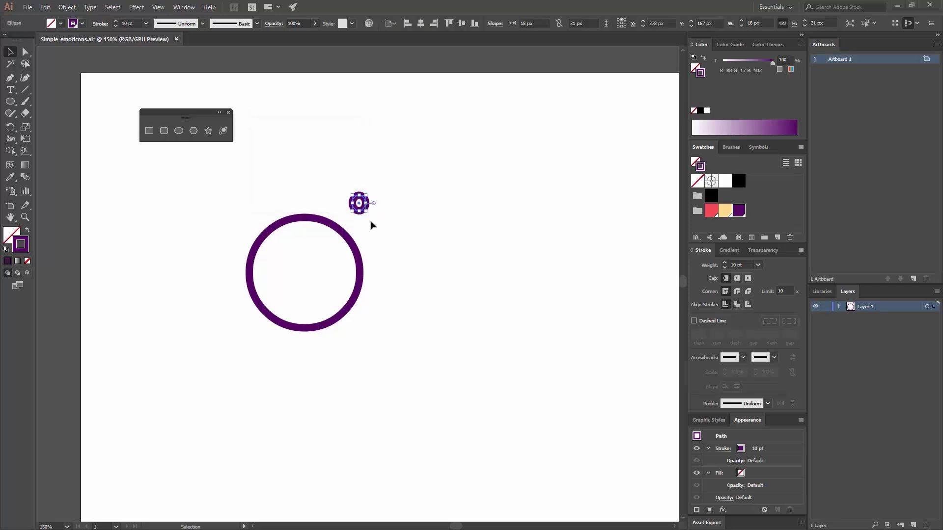
{"action": "left_click", "coordinate": [27, 232]}
{"action": "left_click", "coordinate": [388, 227]}
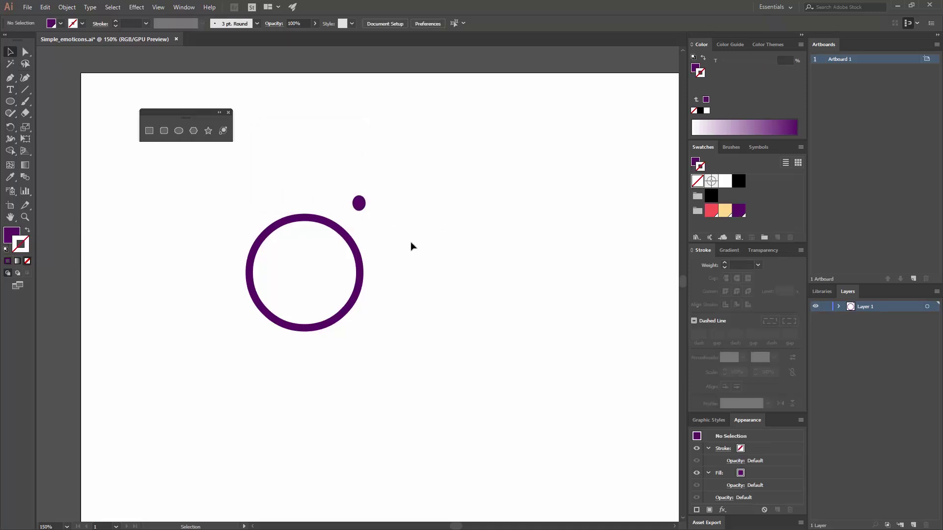
{"action": "left_click_drag", "start_coordinate": [359, 203], "coordinate": [288, 261]}
{"action": "left_click", "coordinate": [385, 232]}
Duplicate the eye horizontally to its right so the pair spans about 75 px, and group both eyes
{"action": "key", "text": "ctrl+equal"}
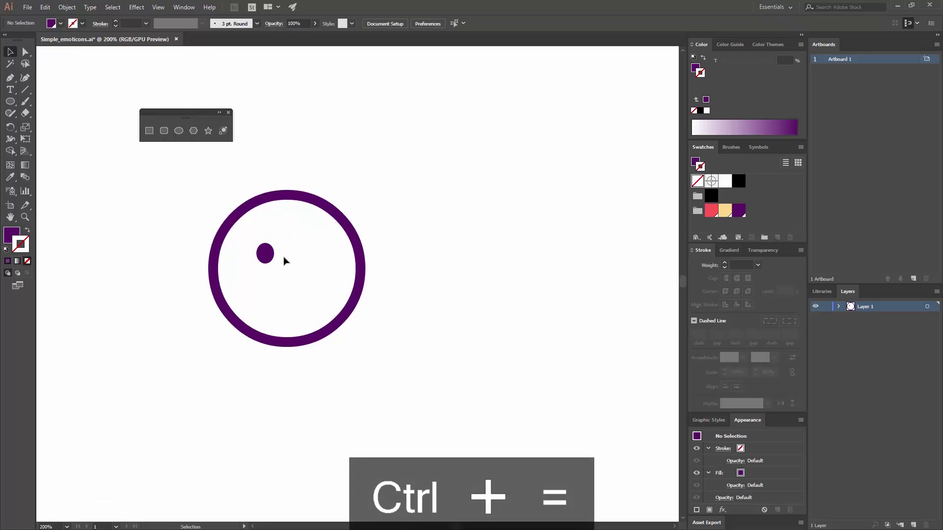
{"action": "mouse_move", "coordinate": [264, 256]}
{"action": "left_mouse_down"}
{"action": "mouse_move", "coordinate": [427, 229]}
{"action": "mouse_move", "coordinate": [497, 196]}
{"action": "mouse_move", "coordinate": [461, 223]}
{"action": "mouse_move", "coordinate": [494, 304]}
{"action": "mouse_move", "coordinate": [495, 189]}
{"action": "mouse_move", "coordinate": [491, 201]}
{"action": "mouse_move", "coordinate": [385, 202]}
{"action": "mouse_move", "coordinate": [314, 238]}
{"action": "mouse_move", "coordinate": [329, 260]}
{"action": "mouse_move", "coordinate": [317, 259]}
{"action": "mouse_move", "coordinate": [337, 263]}
{"action": "mouse_move", "coordinate": [271, 256]}
{"action": "left_mouse_up"}
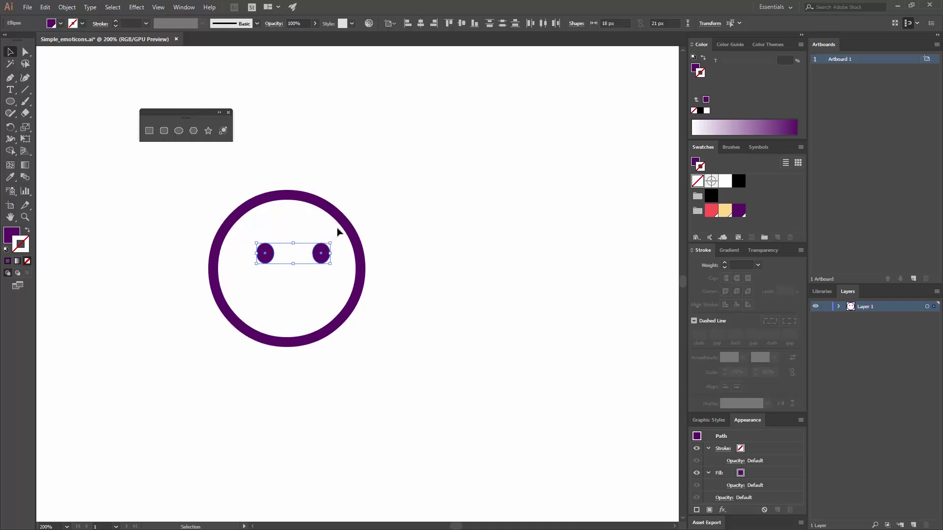
{"action": "key", "text": "ctrl+g"}
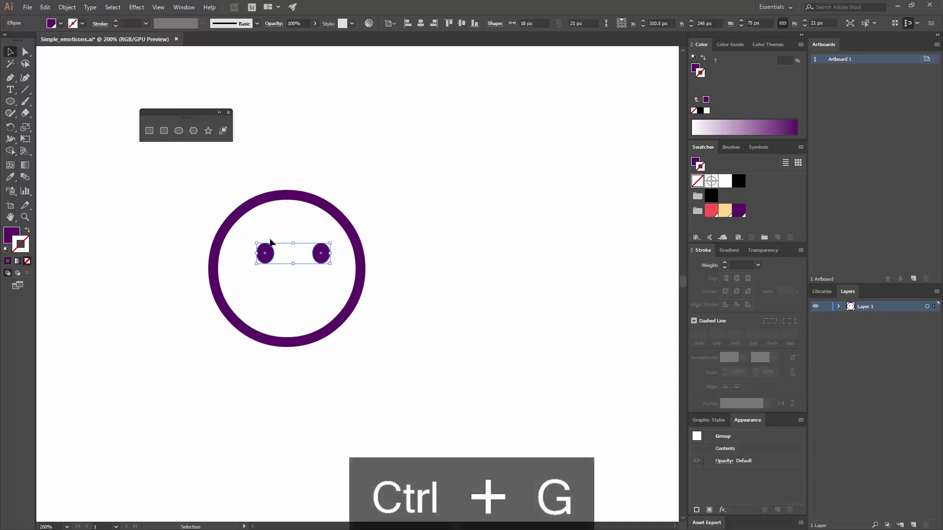
{"action": "left_click", "coordinate": [66, 7]}
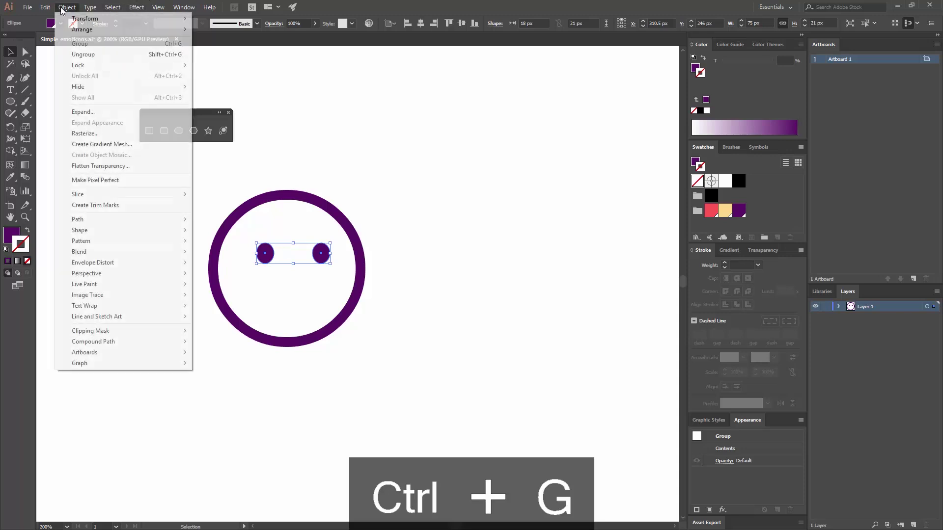
{"action": "left_click", "coordinate": [416, 203]}
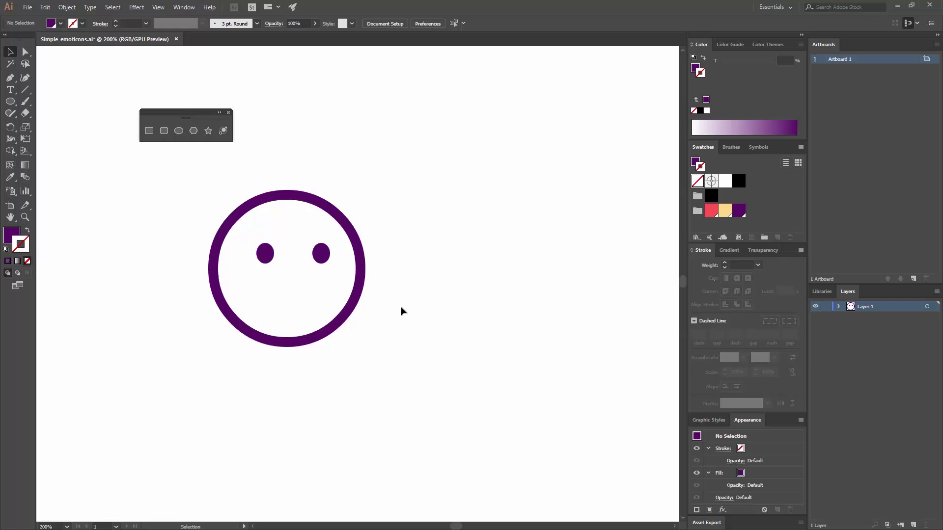
Align the horizontal centers of the grouped eyes and the face circle, and deselect them
{"action": "left_click_drag", "start_coordinate": [403, 310], "coordinate": [252, 163]}
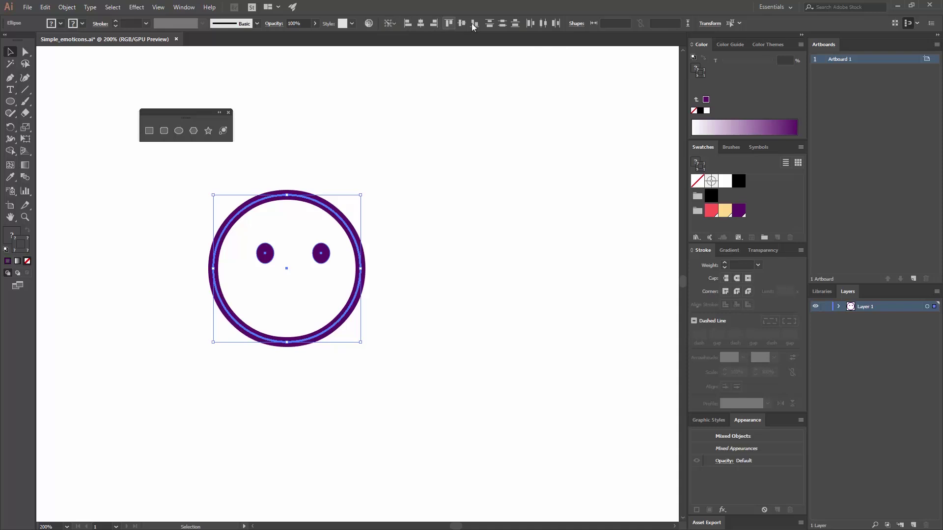
{"action": "left_click", "coordinate": [197, 8]}
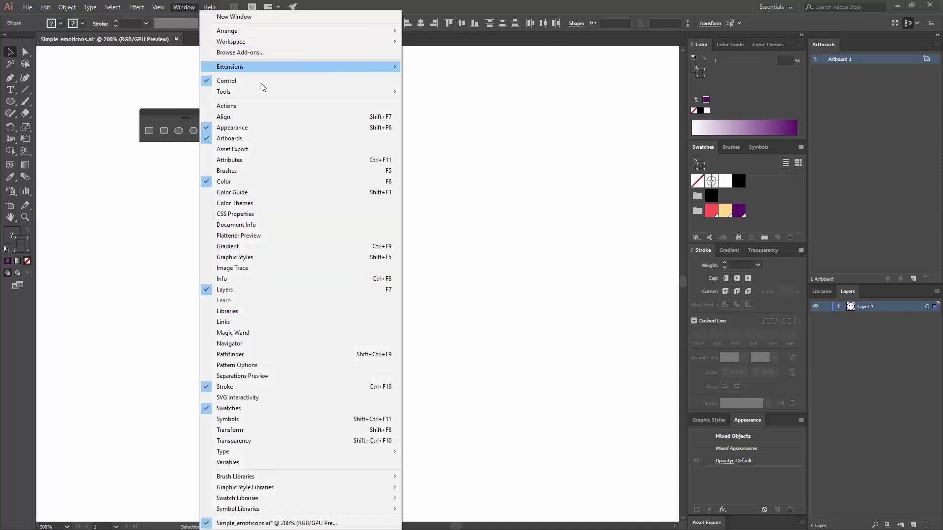
{"action": "left_click", "coordinate": [247, 118]}
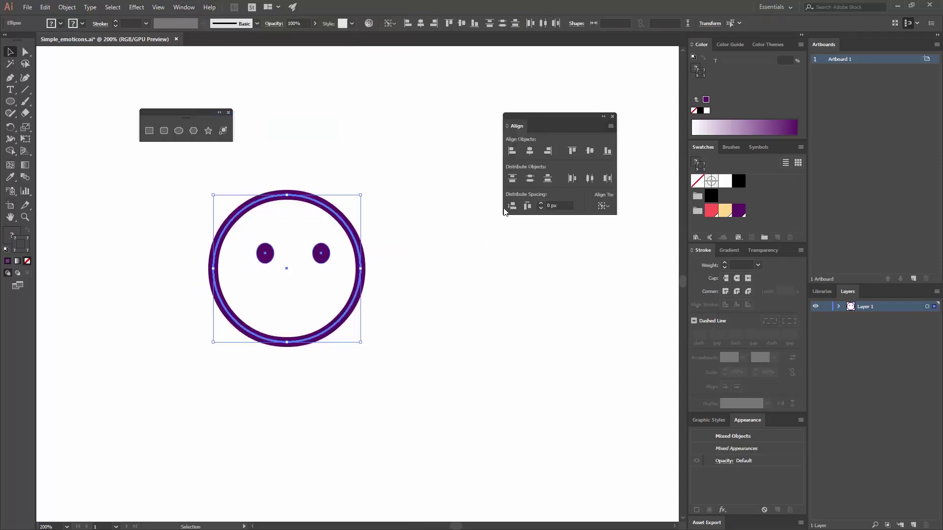
{"action": "left_click", "coordinate": [532, 151]}
{"action": "left_click", "coordinate": [425, 245]}
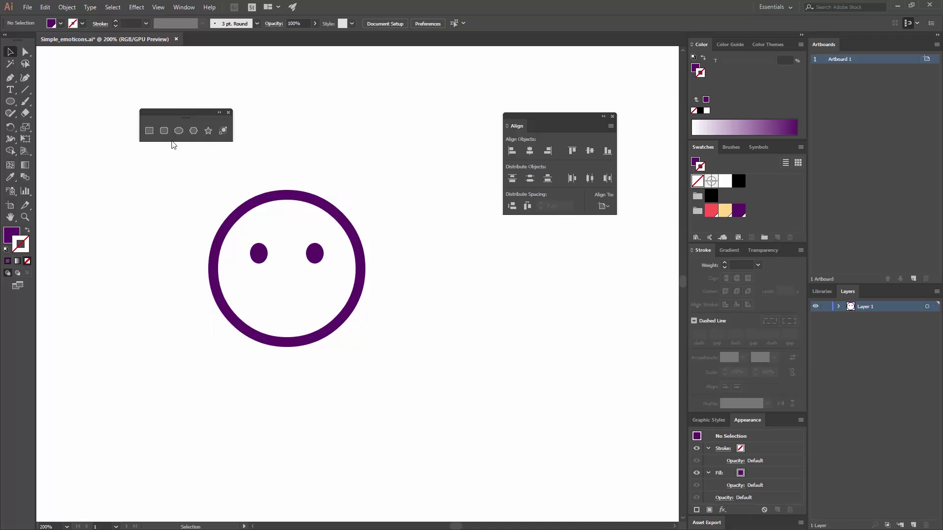
Draw a curved smile path about 36 px wide below and between the eyes with the Pen tool
{"action": "left_click", "coordinate": [11, 81]}
{"action": "key", "text": "ctrl+equal"}
{"action": "key", "text": "ctrl+equal"}
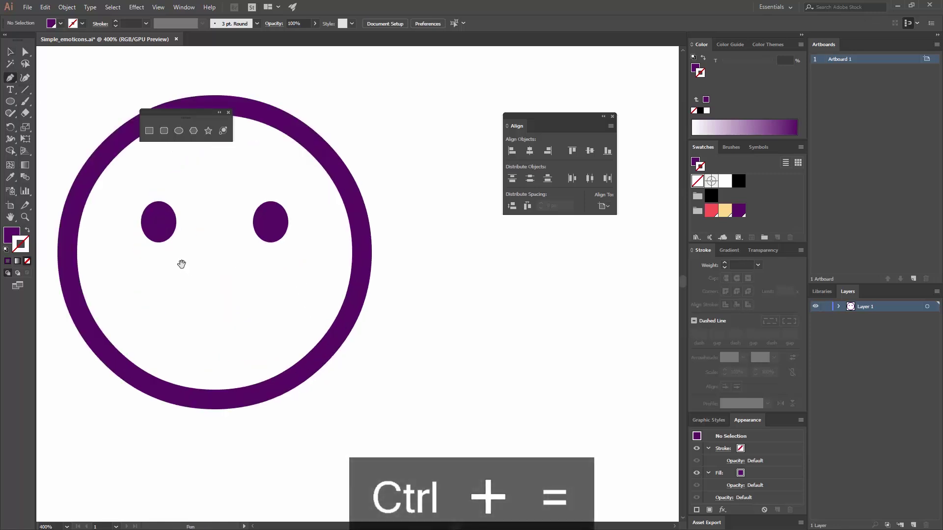
{"action": "left_click_drag", "start_coordinate": [184, 263], "coordinate": [253, 256]}
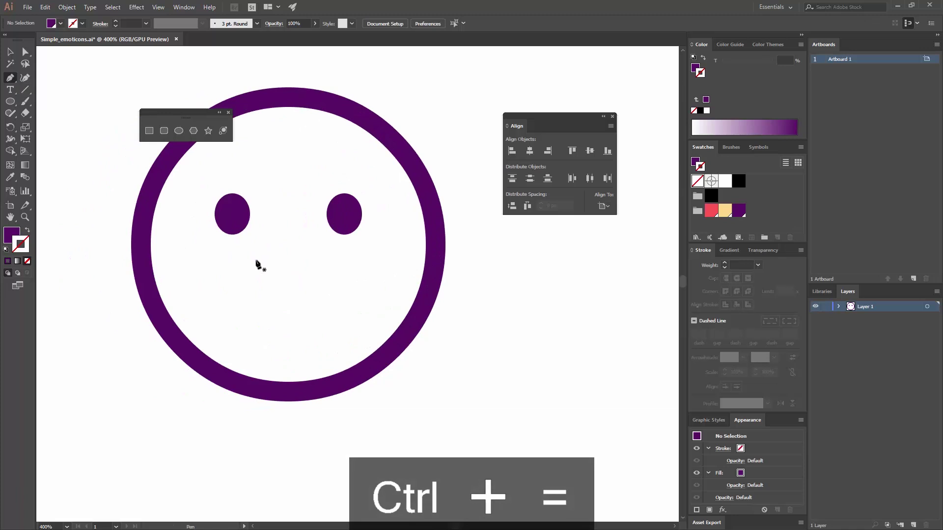
{"action": "left_click", "coordinate": [254, 260]}
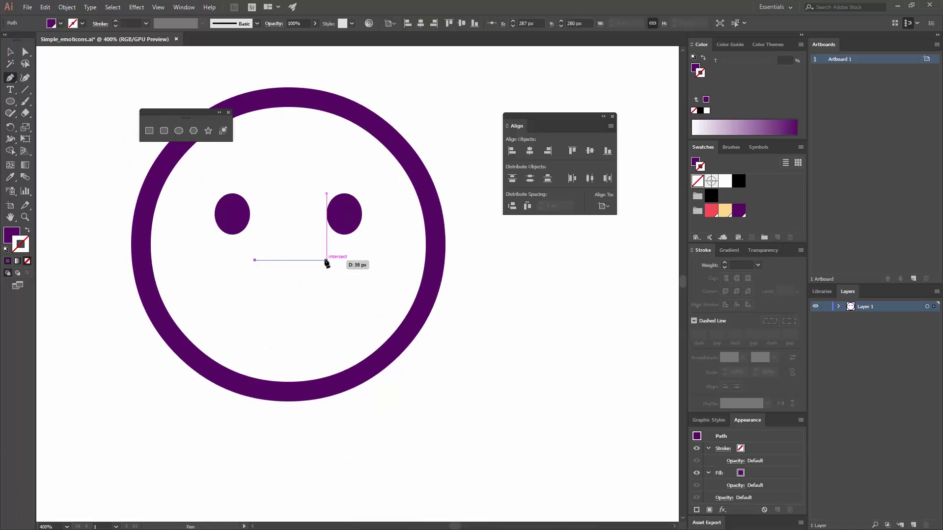
{"action": "left_click_drag", "start_coordinate": [326, 261], "coordinate": [365, 234]}
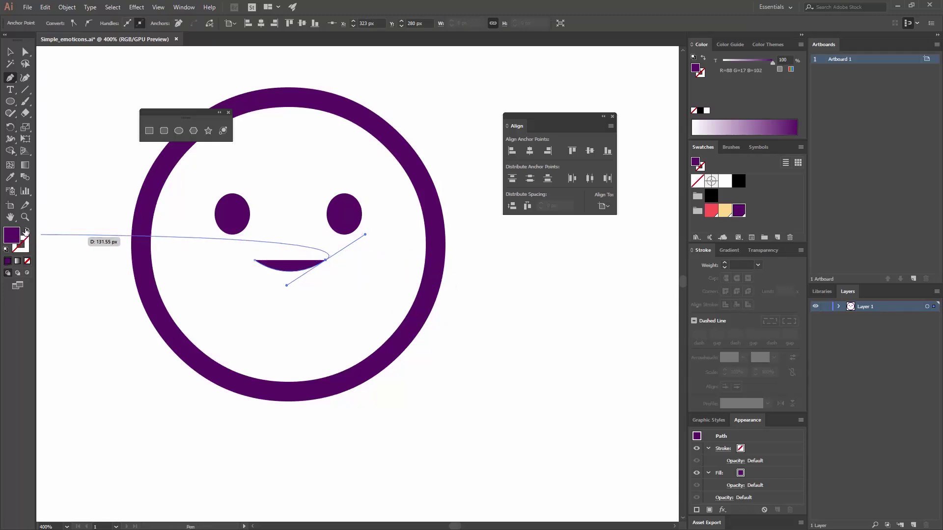
Swap the smile's fill and stroke colours and apply the face circle's 10 pt stroke to it with the Eyedropper
{"action": "left_click", "coordinate": [26, 231]}
{"action": "key", "text": "v"}
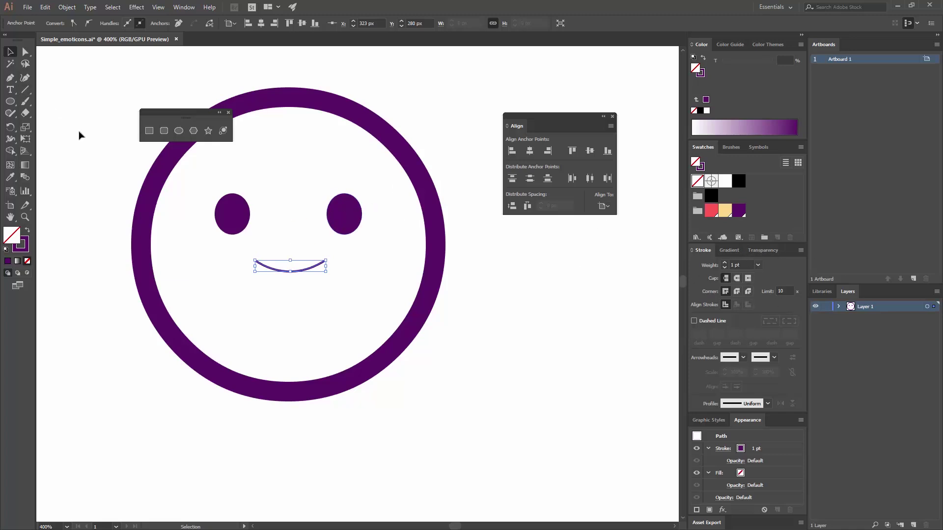
{"action": "left_click", "coordinate": [9, 178]}
{"action": "left_click", "coordinate": [408, 148]}
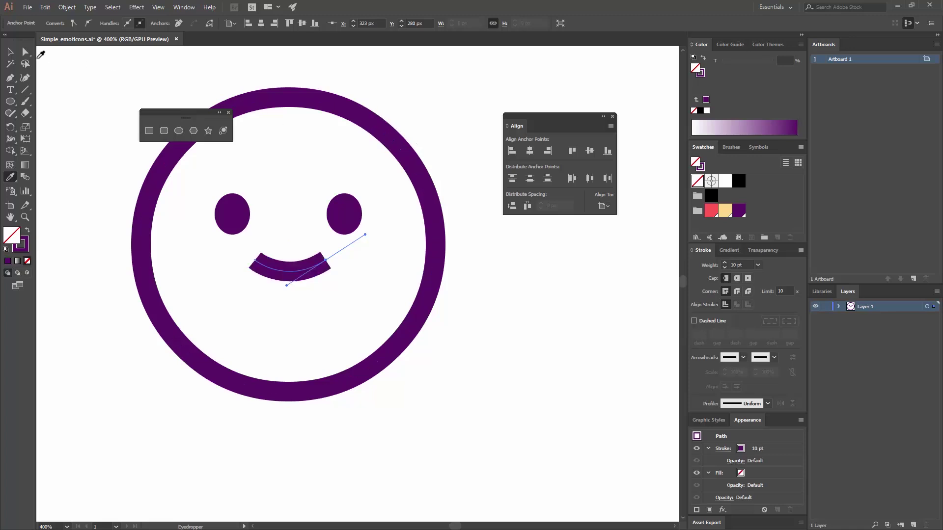
{"action": "key", "text": "v"}
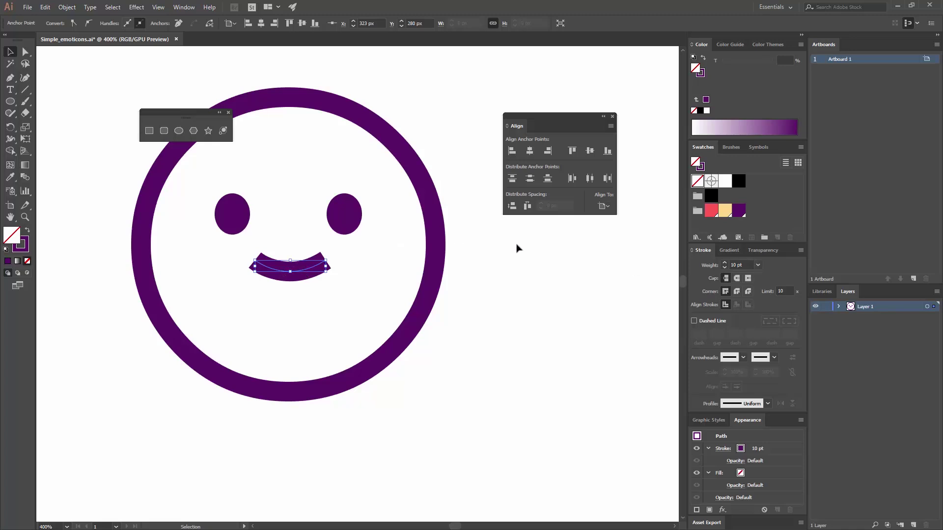
Give the smile's stroke round caps and align its horizontal center with the face circle
{"action": "left_click", "coordinate": [735, 279]}
{"action": "left_click", "coordinate": [593, 326]}
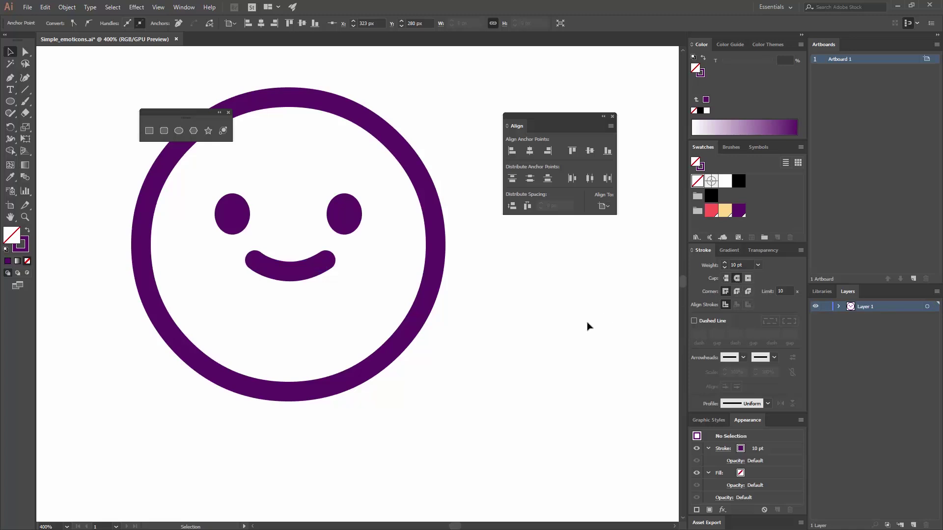
{"action": "left_click", "coordinate": [307, 279]}
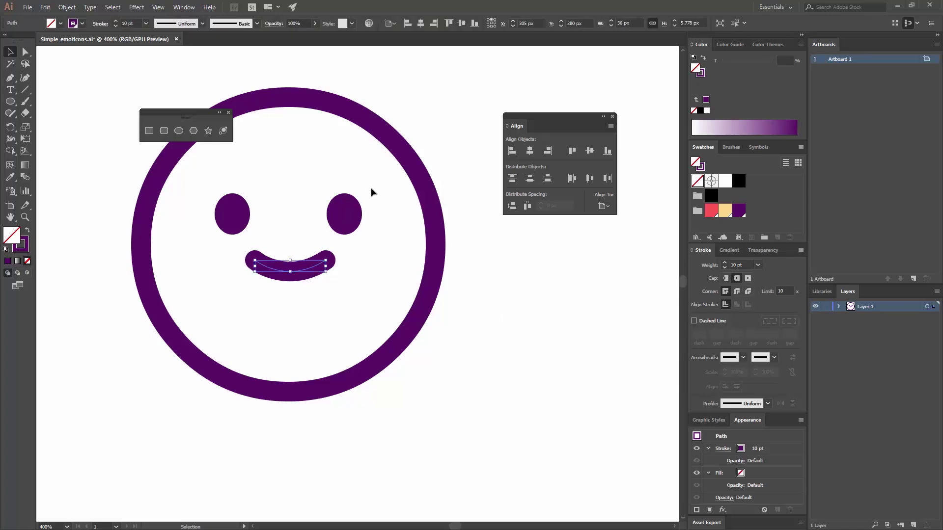
{"action": "left_click", "coordinate": [396, 150], "text": "shift"}
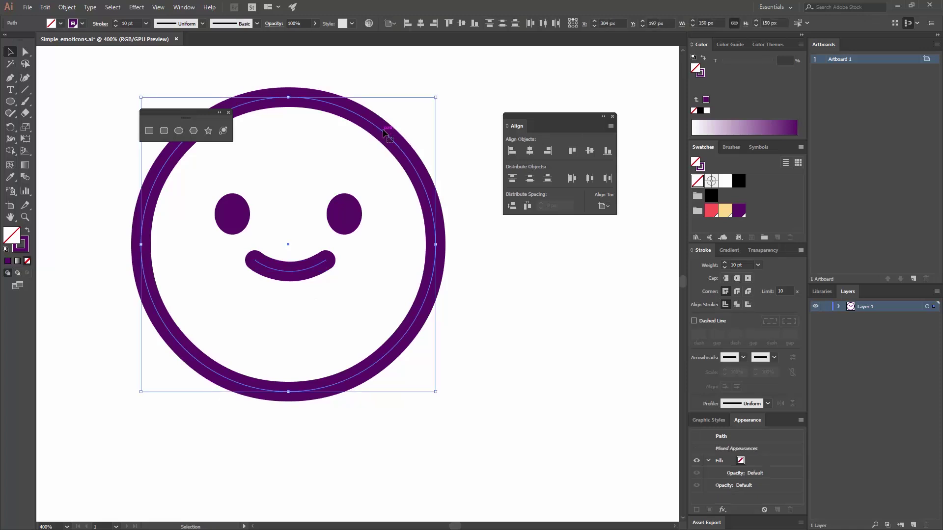
{"action": "left_click", "coordinate": [421, 23]}
{"action": "left_click", "coordinate": [434, 100]}
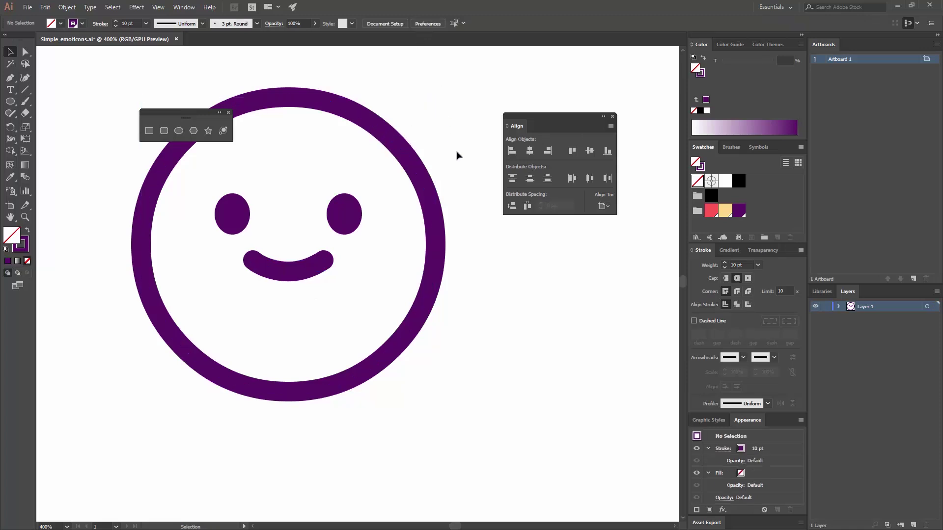
Duplicate the whole smiling face horizontally about 250 px to its right
{"action": "key", "text": "ctrl+minus"}
{"action": "key", "text": "ctrl+minus"}
{"action": "key", "text": "ctrl+minus"}
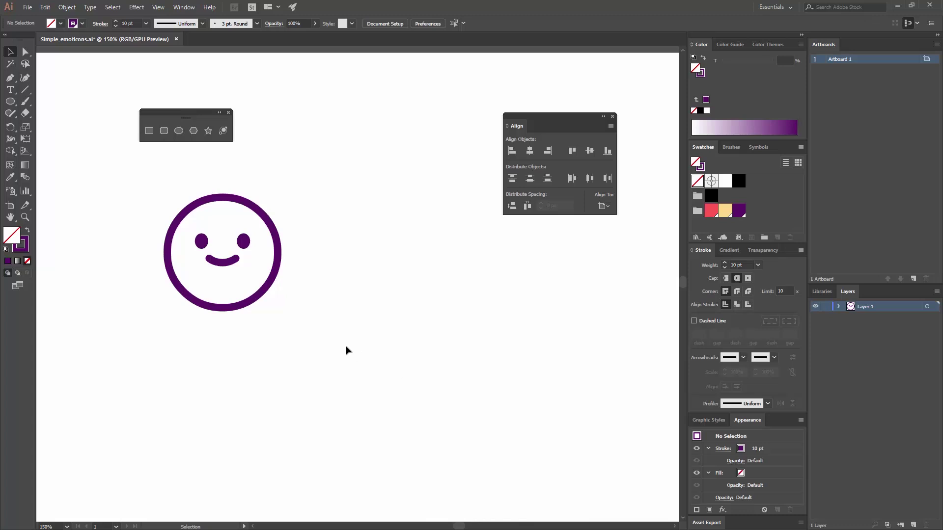
{"action": "left_click_drag", "start_coordinate": [340, 347], "coordinate": [125, 190]}
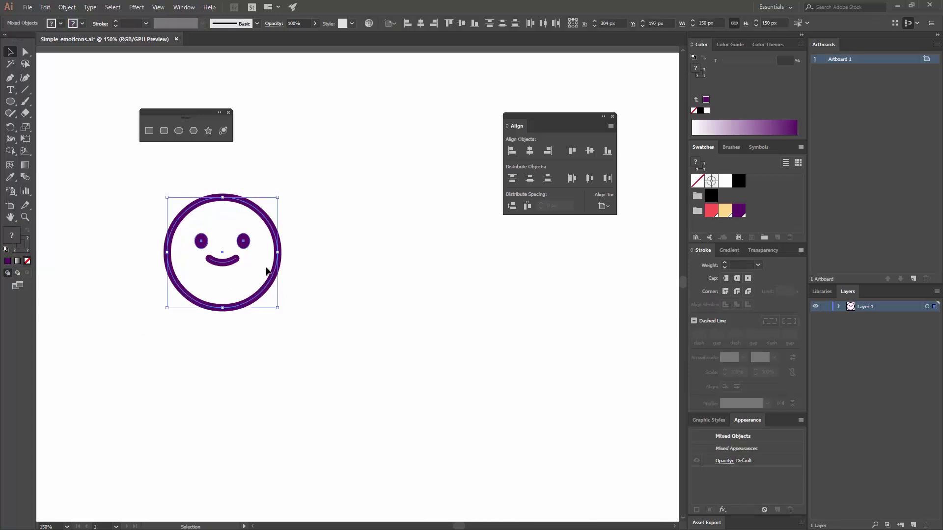
{"action": "left_click_drag", "start_coordinate": [303, 283], "coordinate": [462, 284]}
{"action": "left_click", "coordinate": [415, 378]}
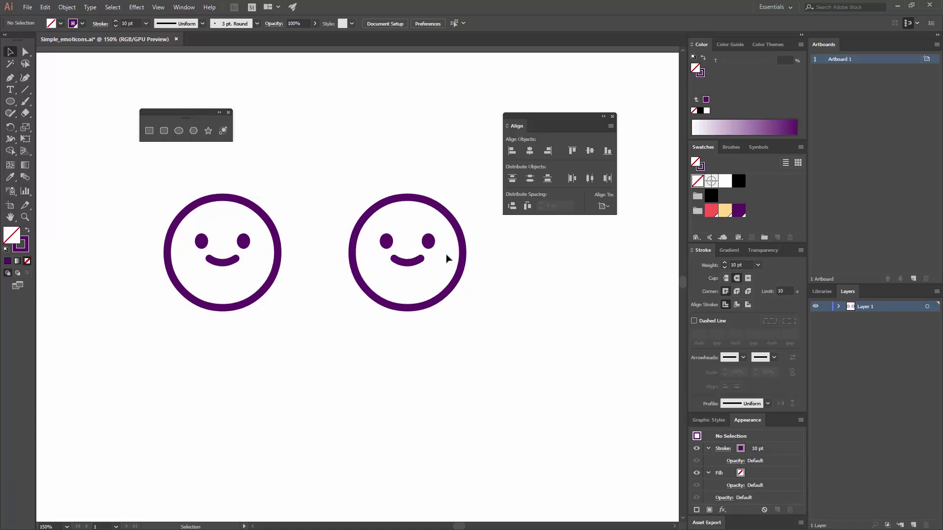
Rotate the duplicated face's smile by 180° to turn it into a frown
{"action": "key", "text": "ctrl+equal"}
{"action": "key", "text": "ctrl+equal"}
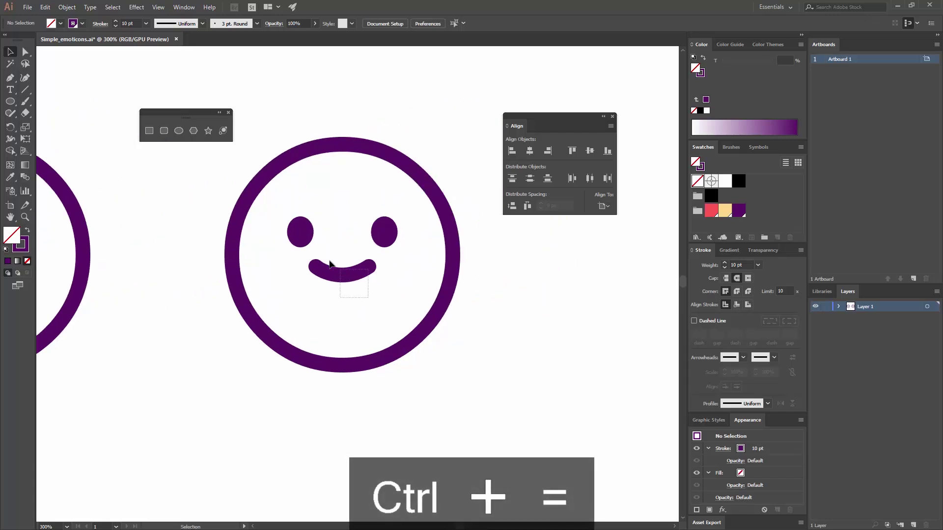
{"action": "left_click", "coordinate": [350, 281]}
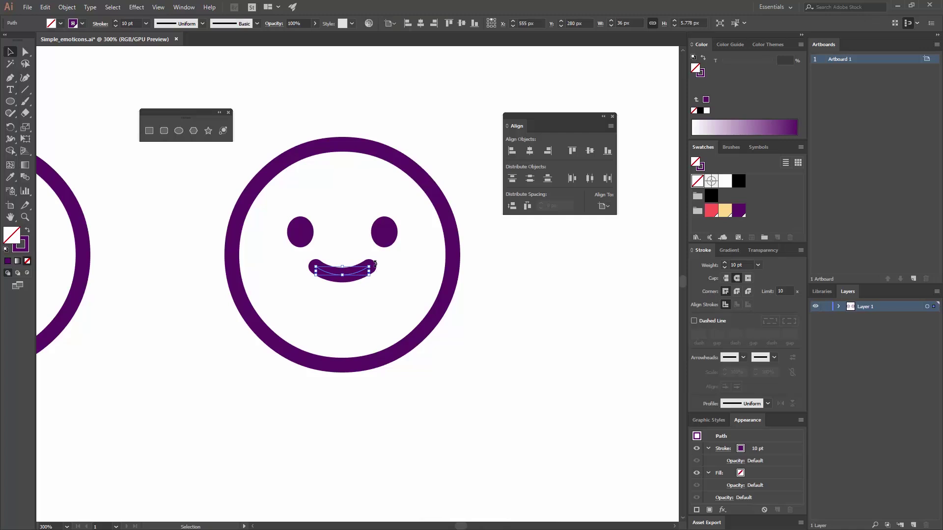
{"action": "key", "text": "ctrl+equal"}
{"action": "key", "text": "ctrl+equal"}
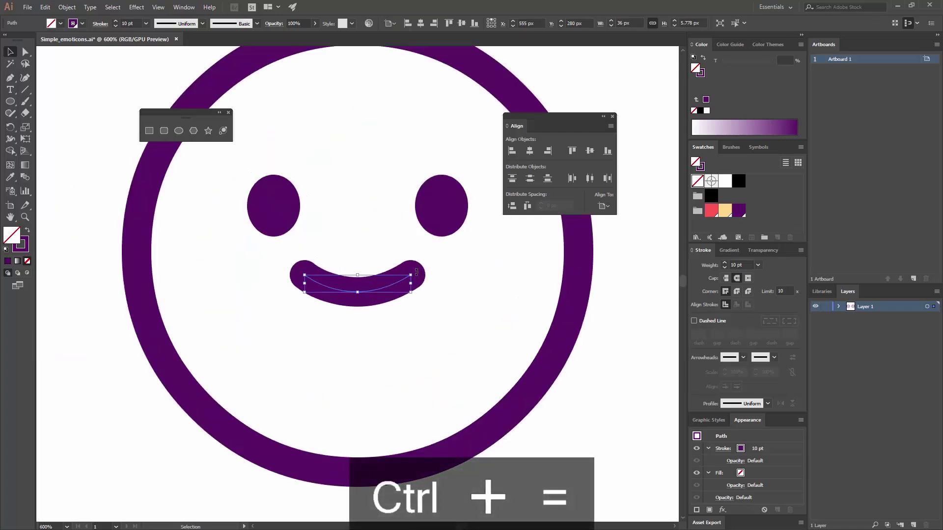
{"action": "key", "text": "ctrl+shift+a"}
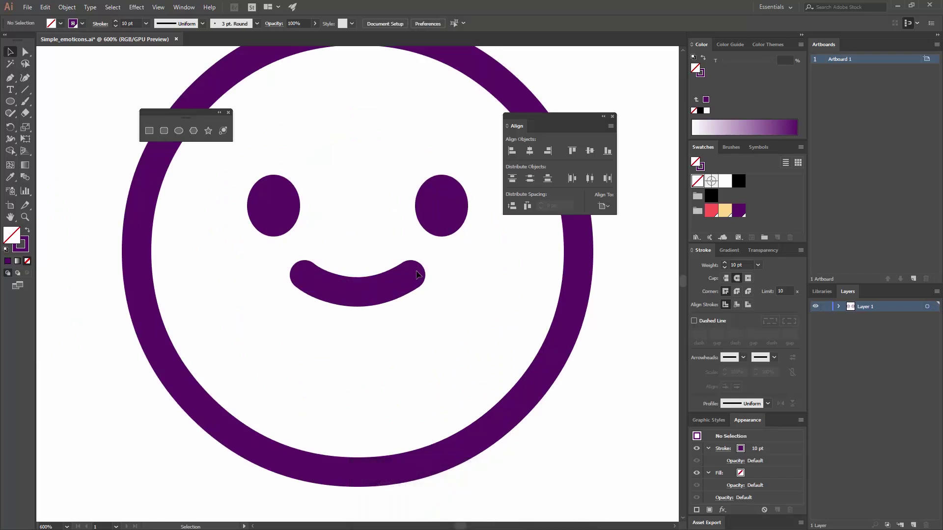
{"action": "left_click", "coordinate": [417, 272]}
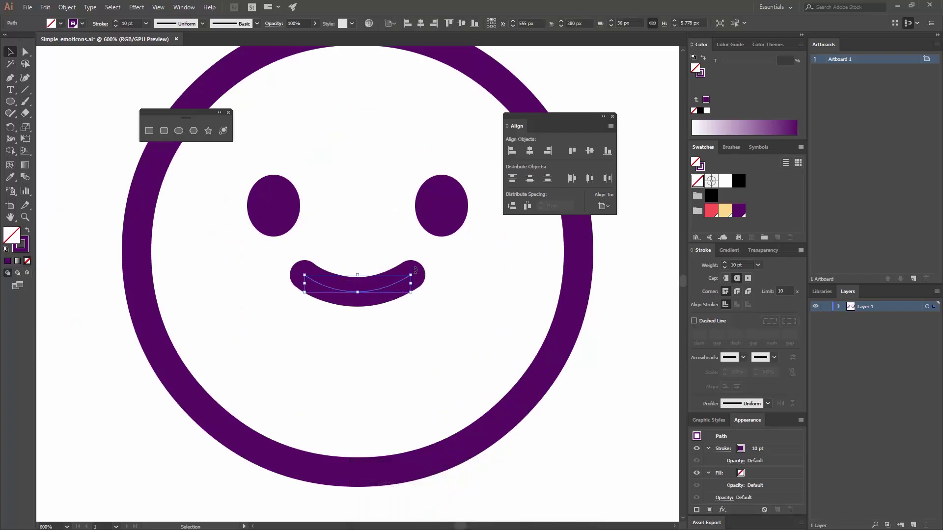
{"action": "left_click_drag", "start_coordinate": [416, 269], "coordinate": [306, 290]}
{"action": "left_click", "coordinate": [457, 317]}
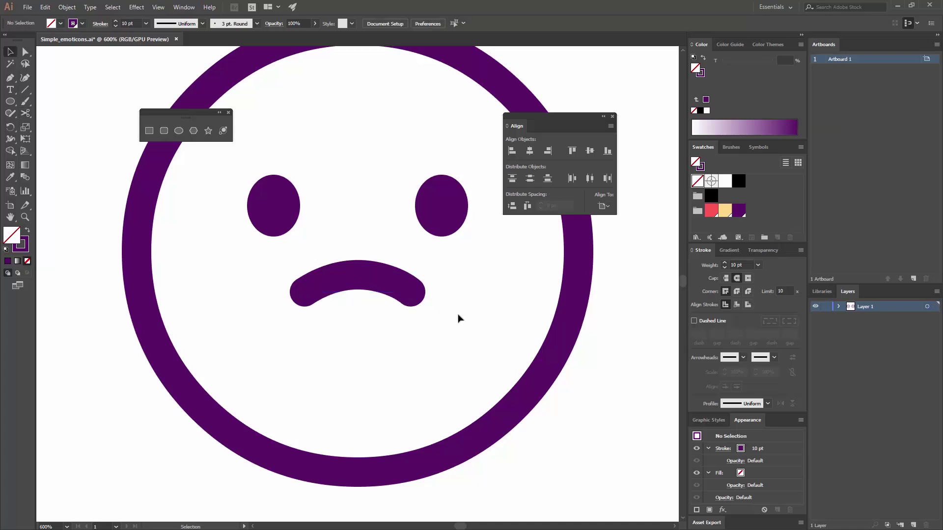
Duplicate the whole frowning face horizontally about 245 px to its right
{"action": "key", "text": "ctrl+minus"}
{"action": "key", "text": "ctrl+minus"}
{"action": "key", "text": "ctrl+minus"}
{"action": "key", "text": "ctrl+minus"}
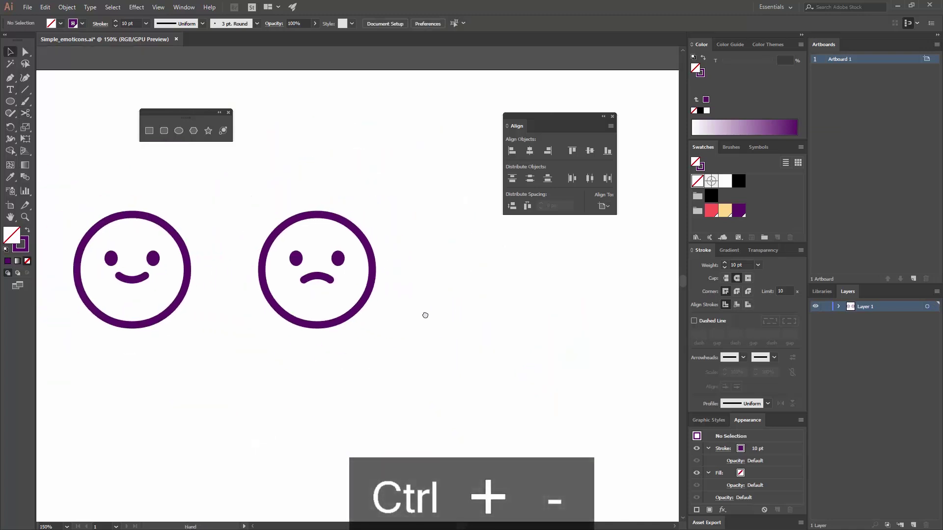
{"action": "left_click_drag", "start_coordinate": [398, 341], "coordinate": [229, 177]}
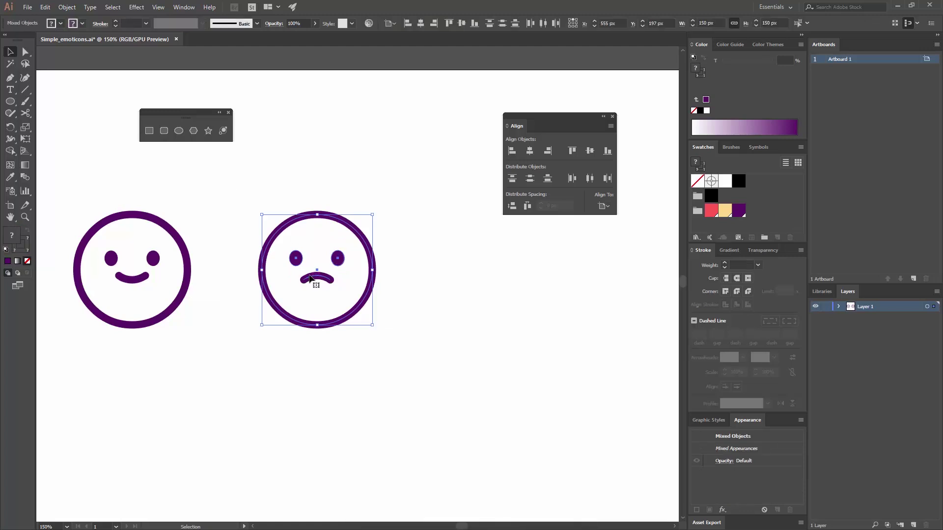
{"action": "left_click_drag", "start_coordinate": [316, 278], "coordinate": [497, 281]}
{"action": "left_click", "coordinate": [538, 339]}
Delete the frowning mouth from the third face
{"action": "left_click_drag", "start_coordinate": [497, 356], "coordinate": [385, 358]}
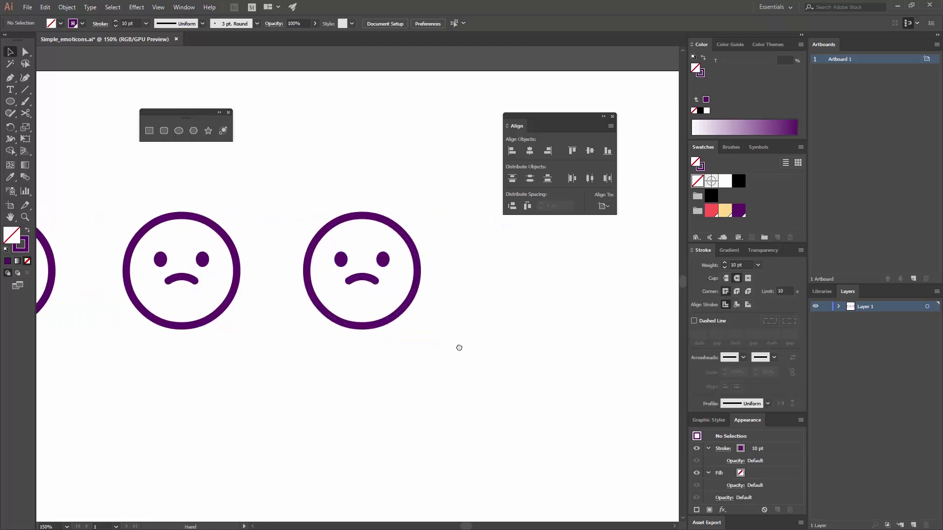
{"action": "left_click_drag", "start_coordinate": [459, 348], "coordinate": [393, 355]}
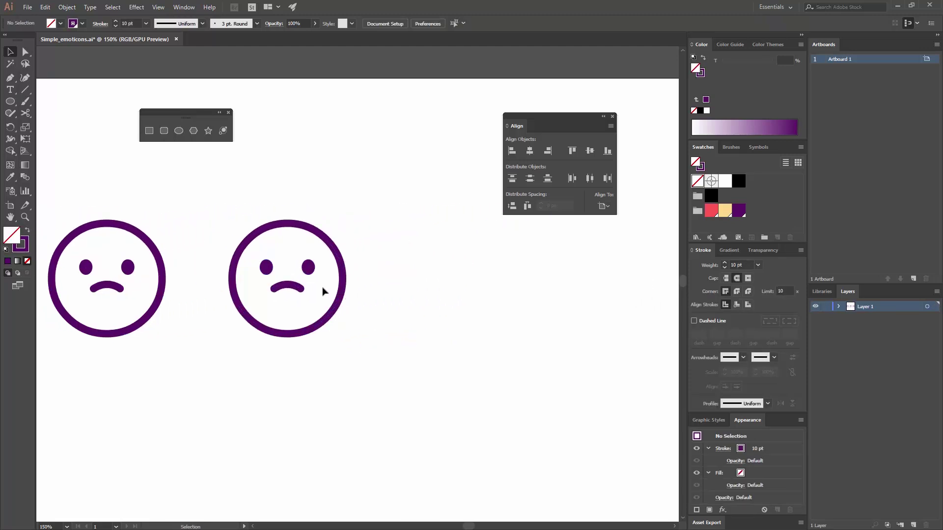
{"action": "left_click_drag", "start_coordinate": [315, 246], "coordinate": [412, 262]}
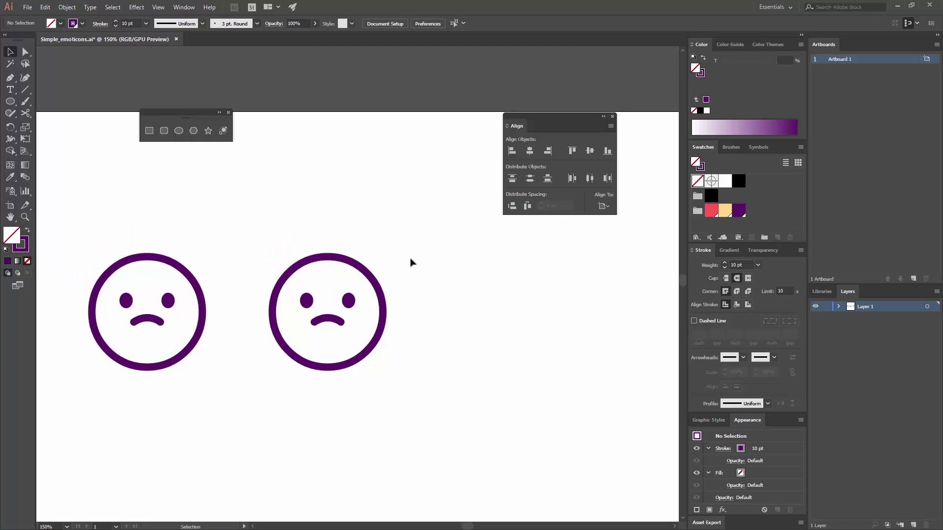
{"action": "key", "text": "ctrl+equal"}
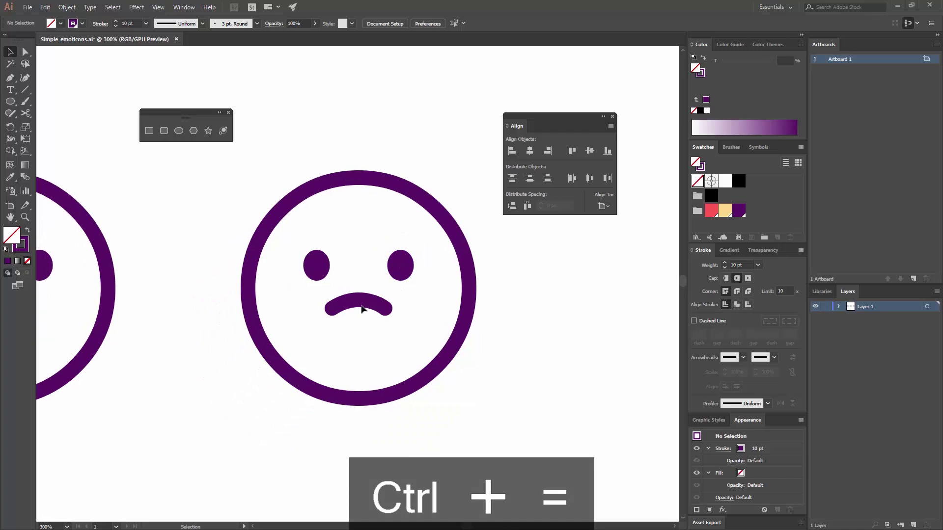
{"action": "left_click", "coordinate": [364, 306]}
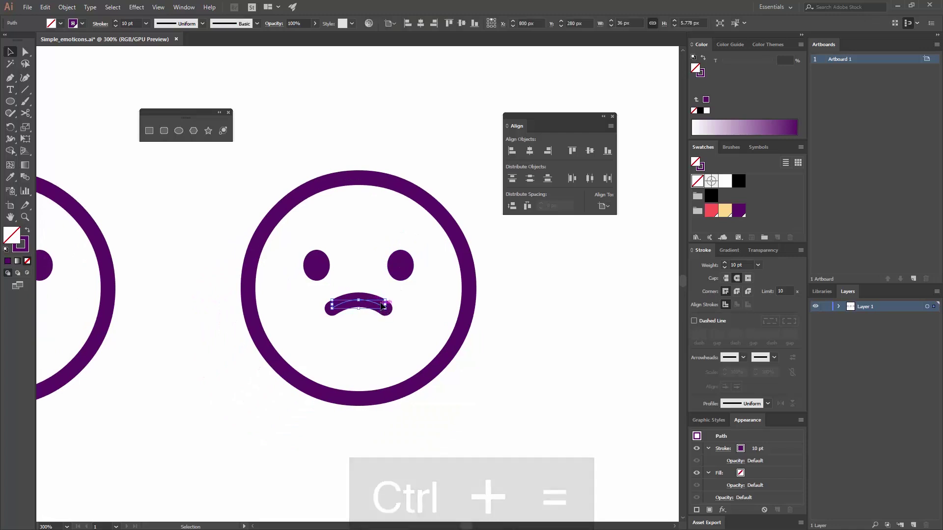
{"action": "key", "text": "Delete"}
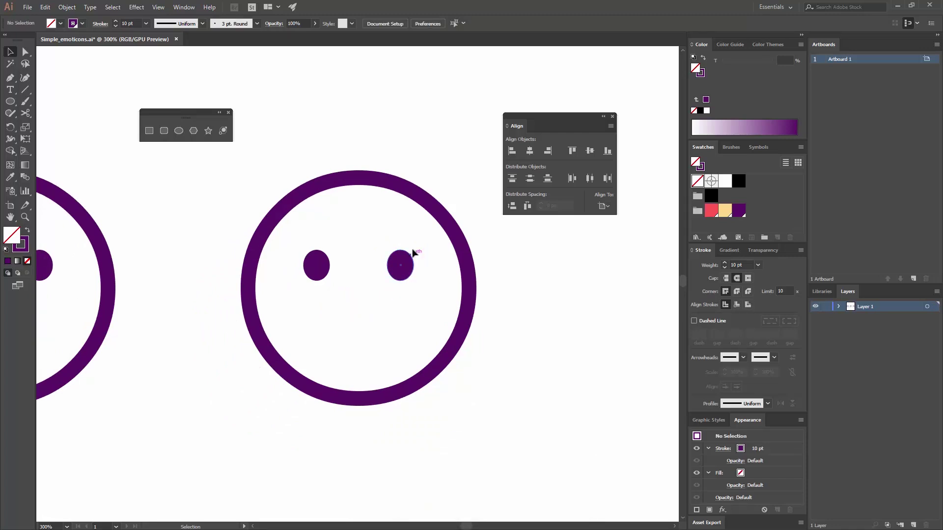
Create a rectangle 17 px wide and 25 px high above the eyes inside the third face
{"action": "key", "text": "ctrl+equal"}
{"action": "key", "text": "ctrl+equal"}
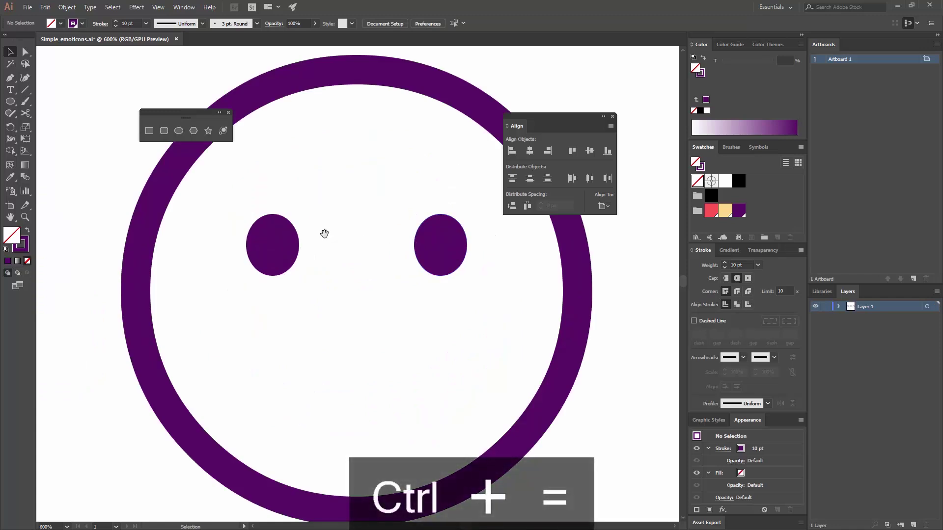
{"action": "left_click_drag", "start_coordinate": [321, 234], "coordinate": [363, 278]}
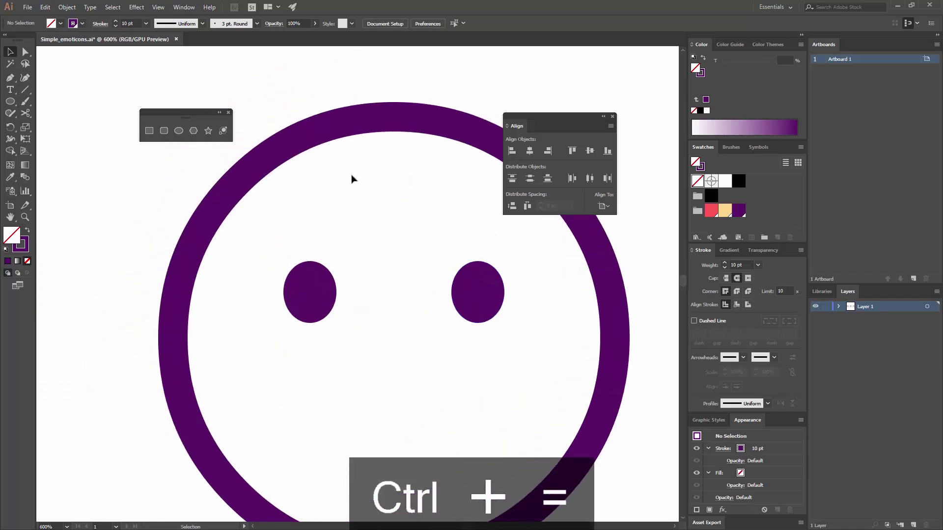
{"action": "left_click", "coordinate": [150, 132]}
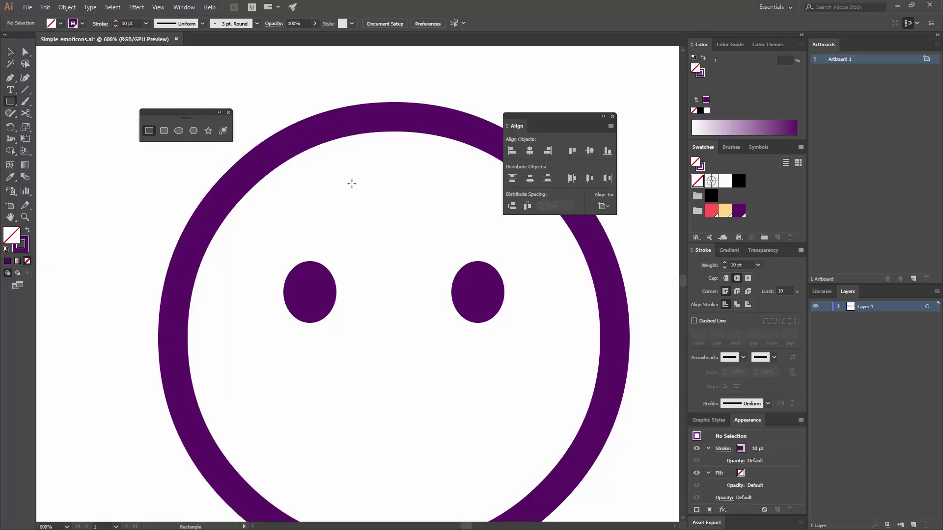
{"action": "left_click", "coordinate": [352, 182]}
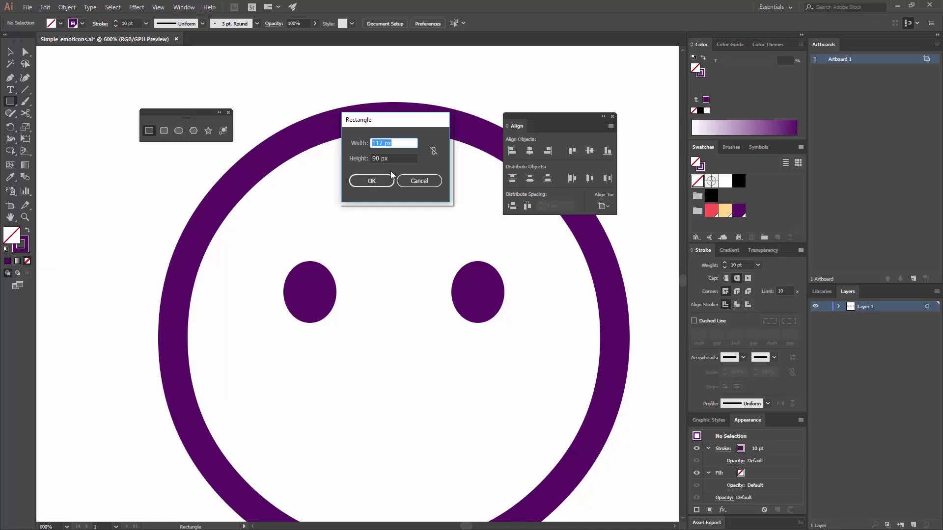
{"action": "type", "text": "17"}
{"action": "key", "text": "Tab"}
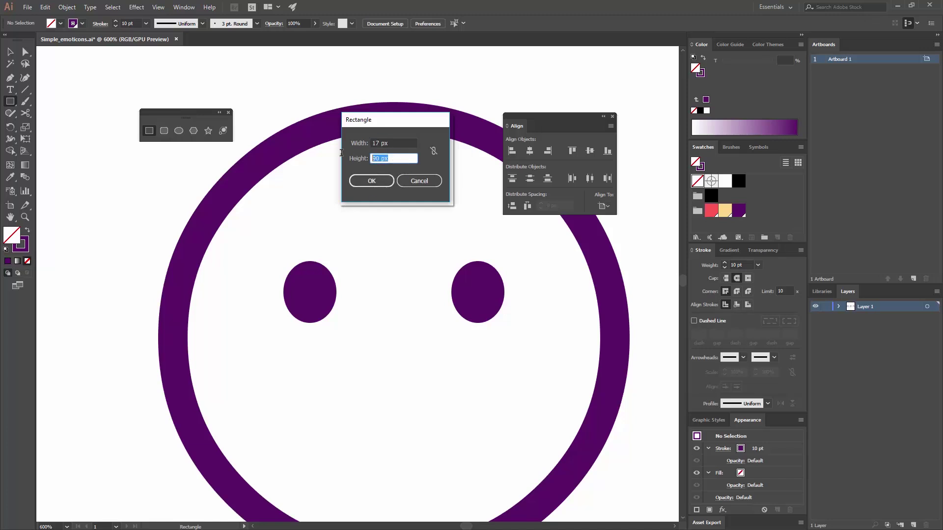
{"action": "type", "text": "25"}
{"action": "left_click", "coordinate": [385, 181]}
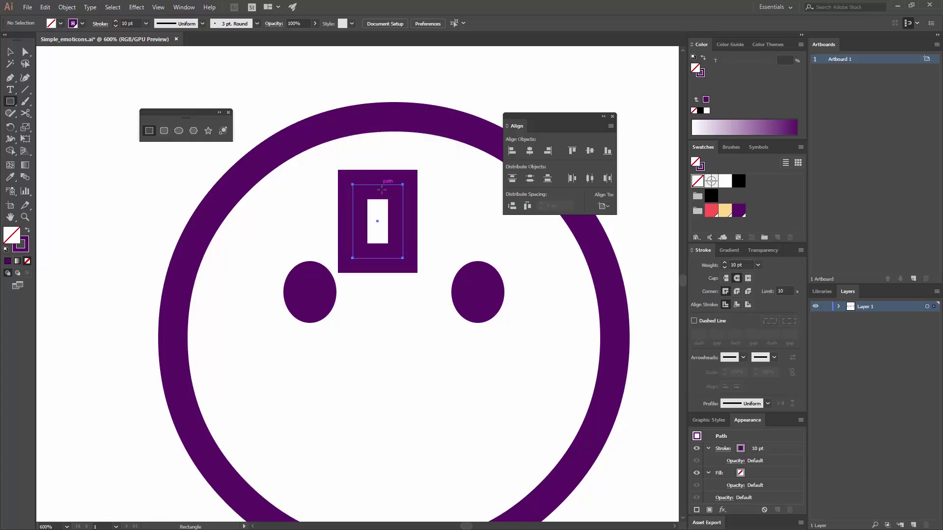
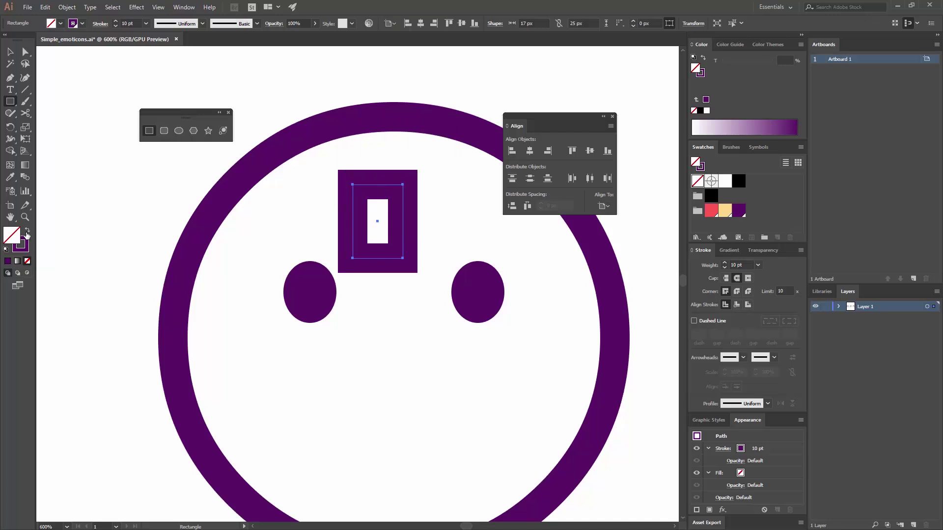
Give the small rectangle above the eyes a red fill with no outline
{"action": "left_click", "coordinate": [27, 233]}
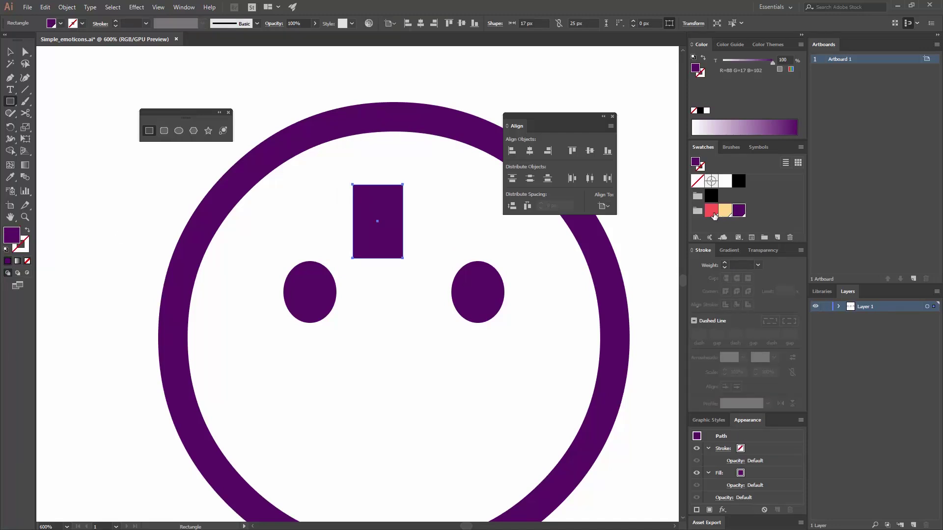
{"action": "left_click", "coordinate": [712, 211]}
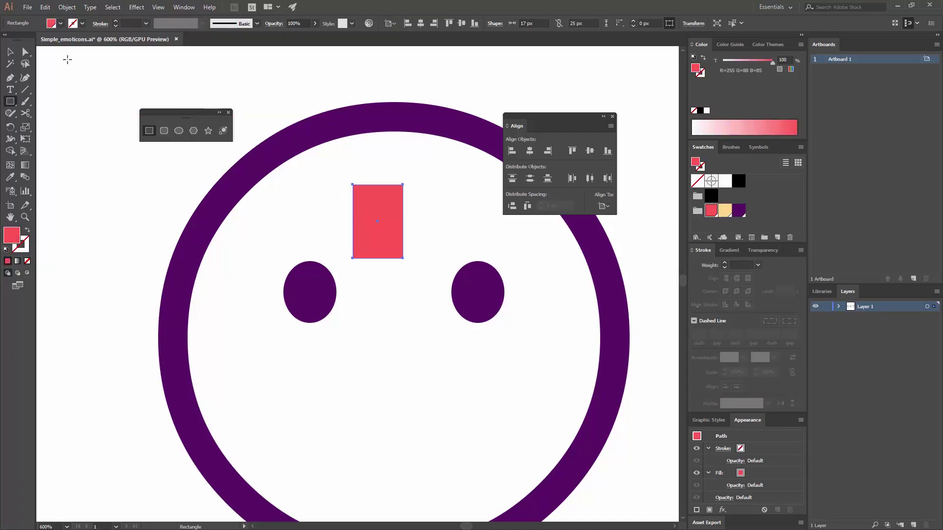
Duplicate the red rectangle up and to its right, and rotate the copy by 90°
{"action": "left_click", "coordinate": [10, 51]}
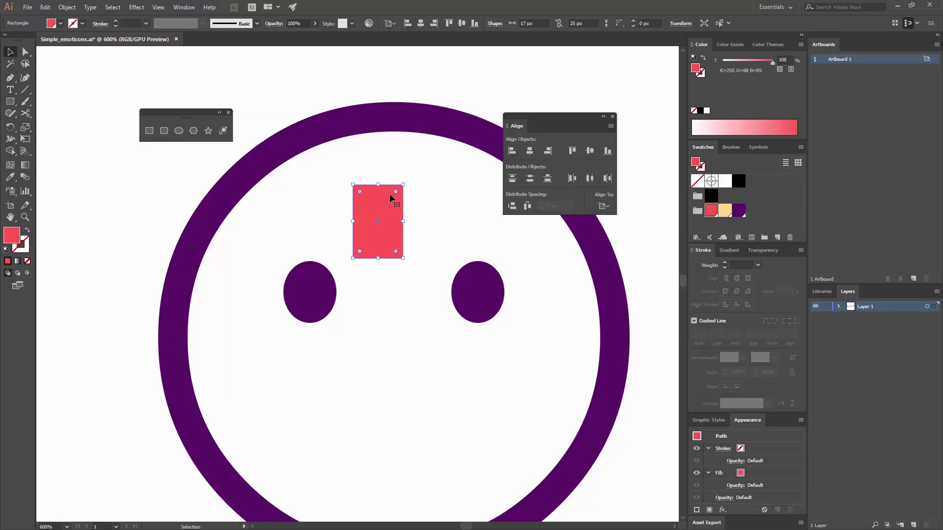
{"action": "key", "text": "ctrl+shift+a"}
{"action": "left_click_drag", "start_coordinate": [377, 223], "coordinate": [438, 197]}
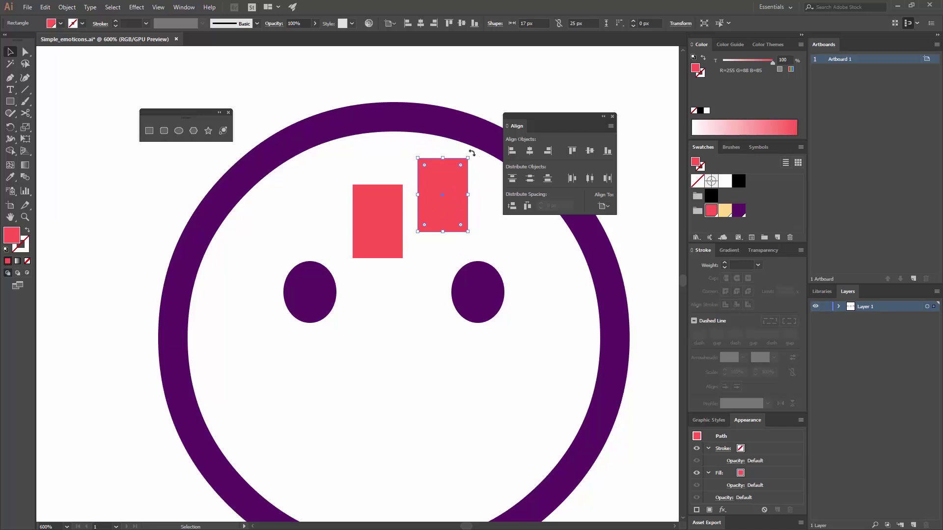
{"action": "left_click_drag", "start_coordinate": [472, 153], "coordinate": [482, 222]}
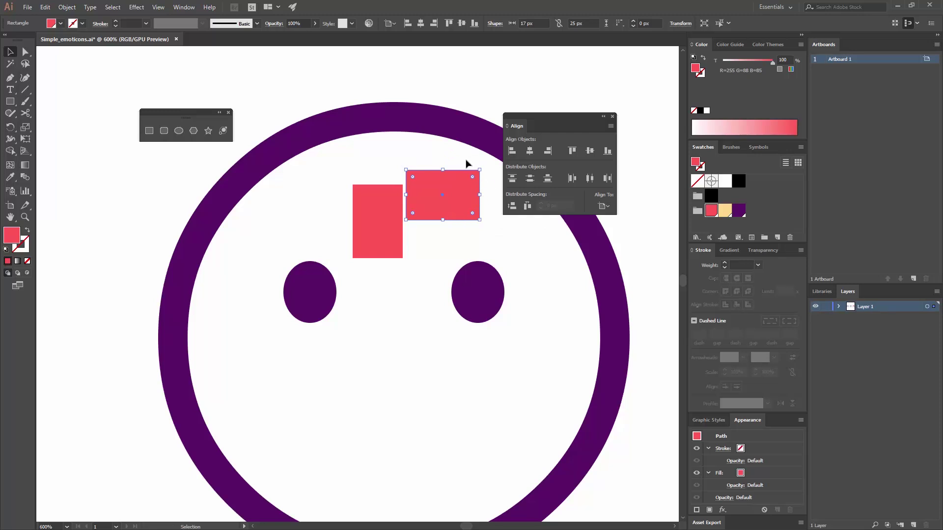
Align the rotated rectangle to the left and bottom edges of the upright rectangle, using the upright one as key object
{"action": "left_click_drag", "start_coordinate": [353, 173], "coordinate": [407, 230]}
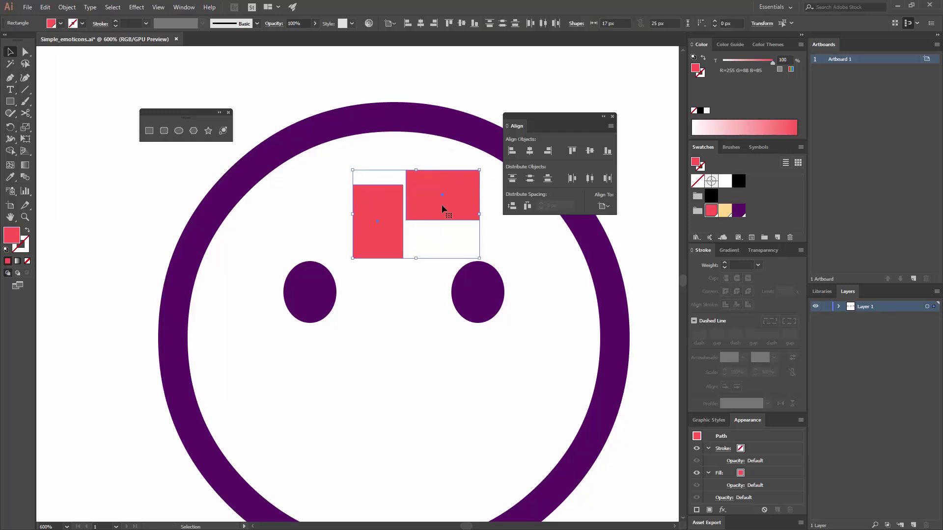
{"action": "left_click", "coordinate": [372, 208]}
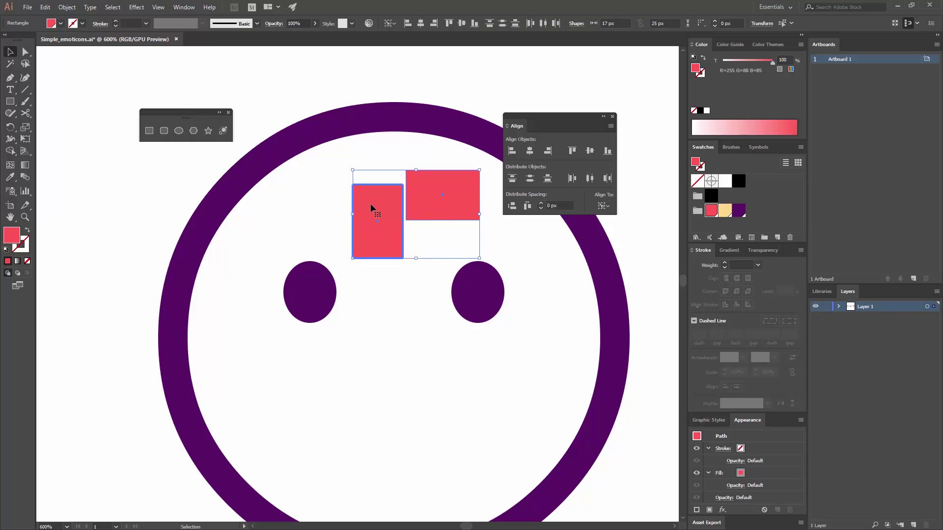
{"action": "left_click", "coordinate": [512, 151]}
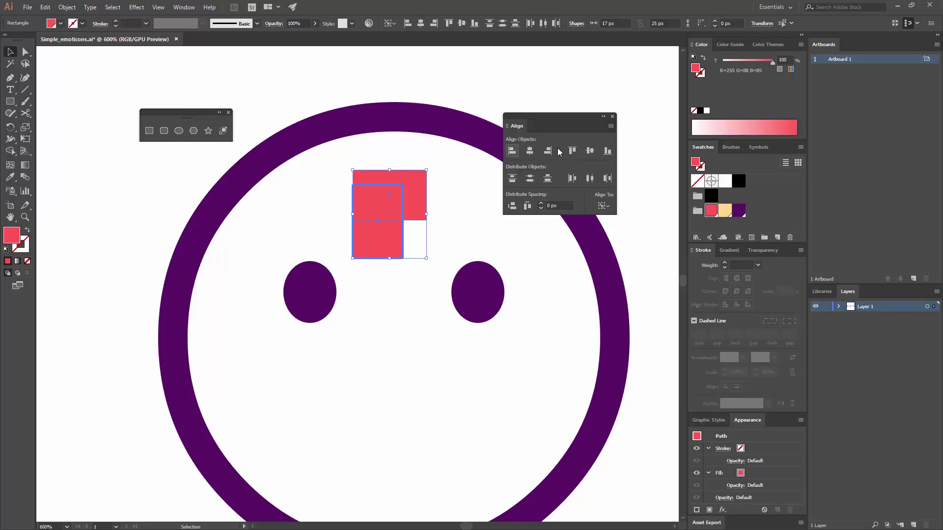
{"action": "left_click", "coordinate": [607, 152]}
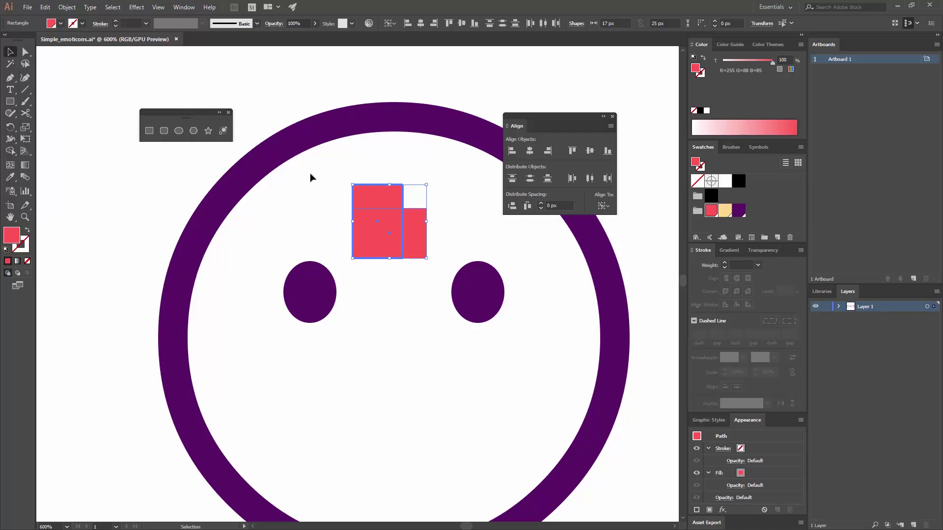
Unite the two red rectangles into one shape with Pathfinder and rotate it 45° counterclockwise
{"action": "left_click", "coordinate": [186, 7]}
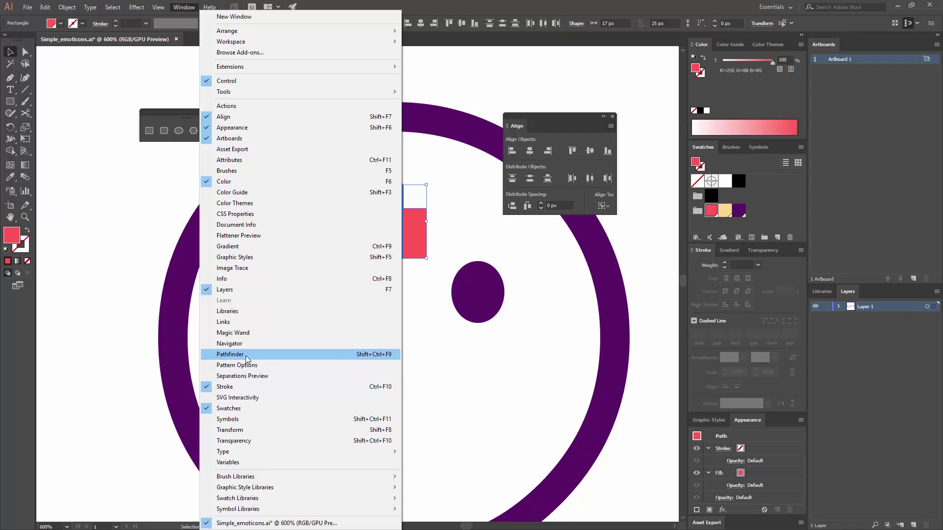
{"action": "left_click", "coordinate": [246, 359]}
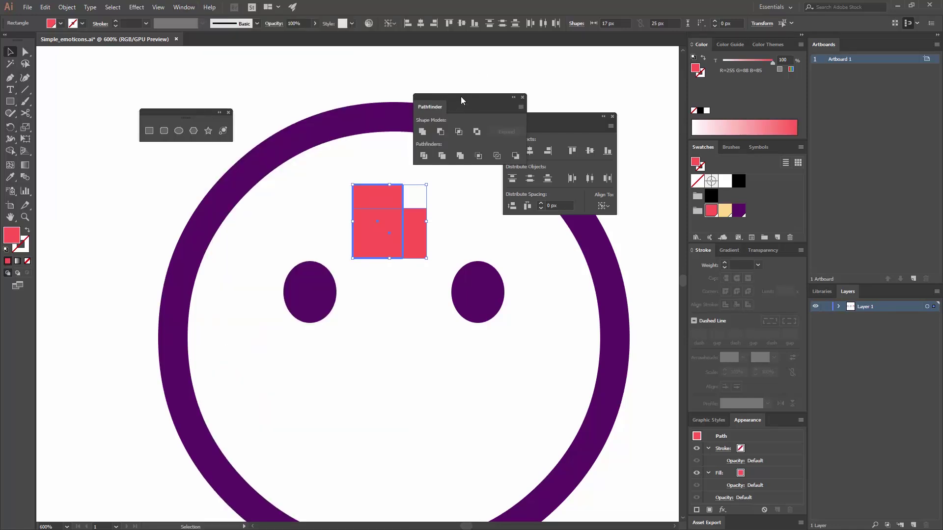
{"action": "left_click_drag", "start_coordinate": [461, 98], "coordinate": [415, 86]}
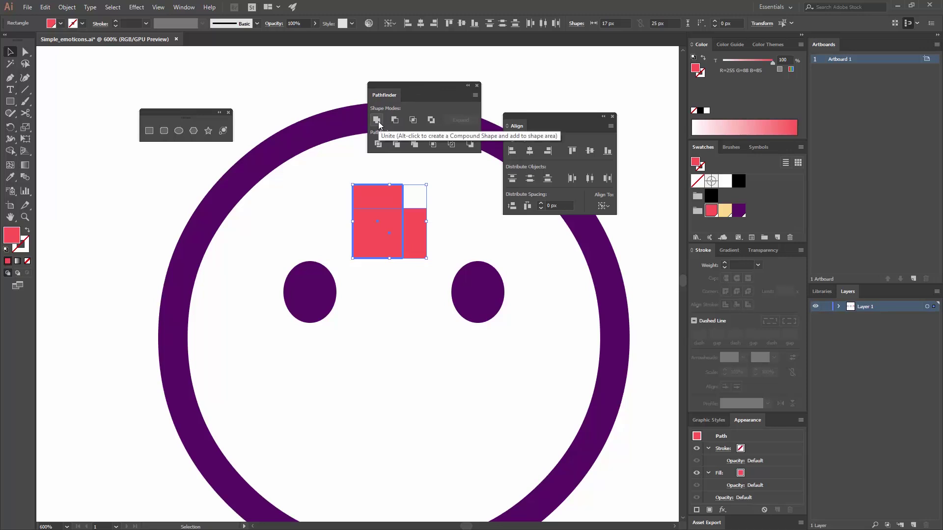
{"action": "left_click", "coordinate": [377, 122]}
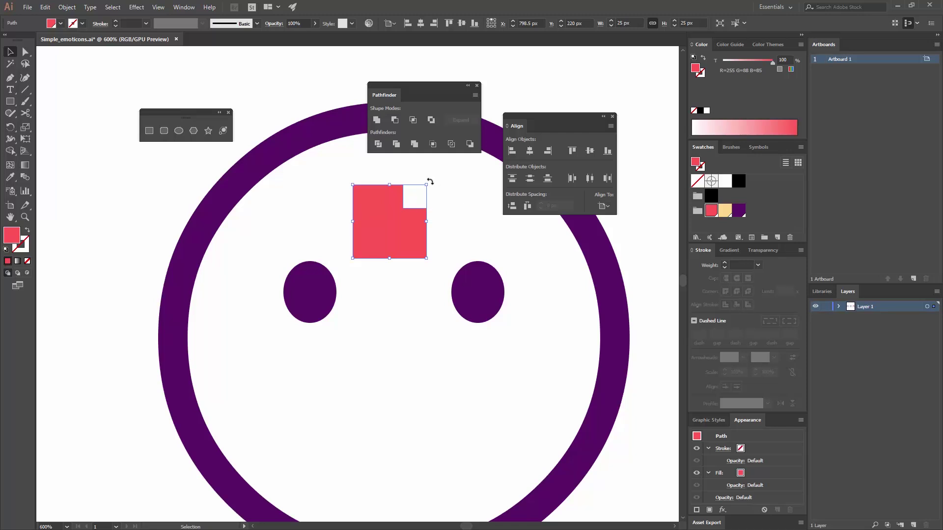
{"action": "left_click_drag", "start_coordinate": [430, 182], "coordinate": [388, 167]}
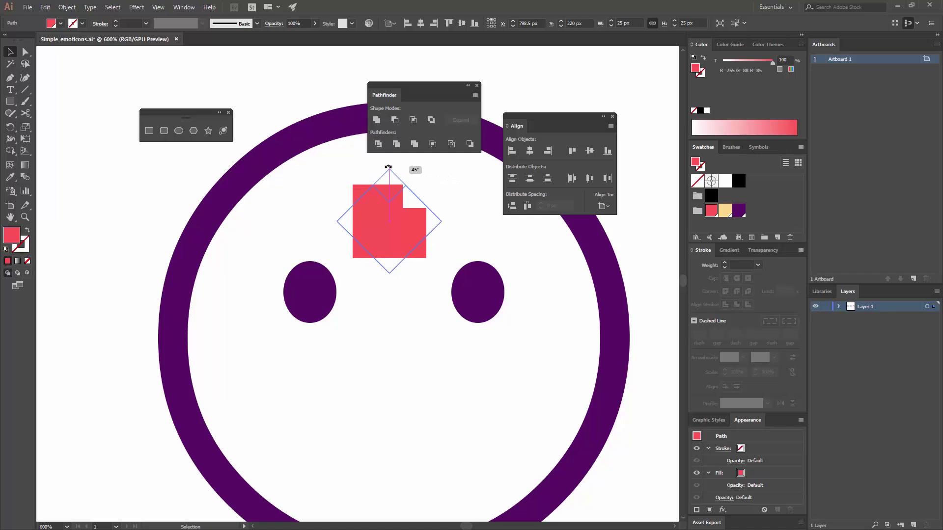
{"action": "left_click_drag", "start_coordinate": [388, 167], "coordinate": [388, 168]}
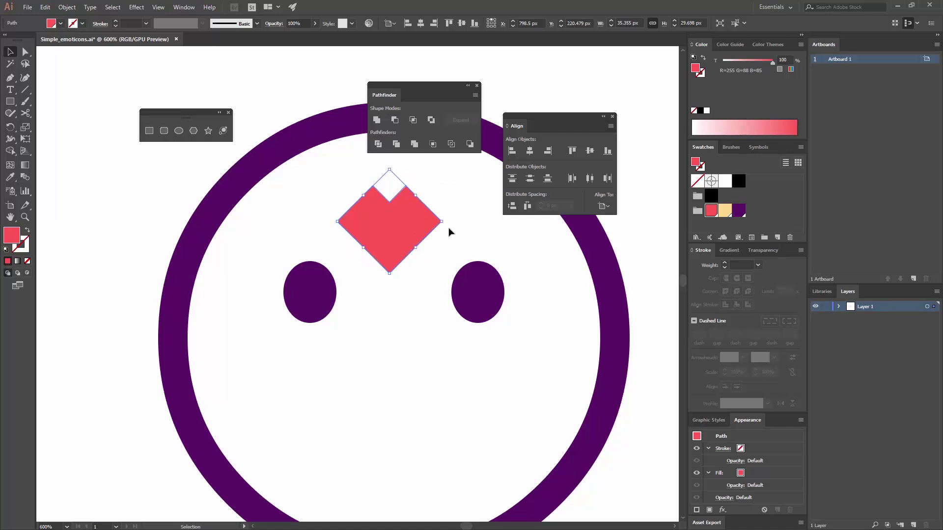
Round the two top corners and the two side corners of the red shape to an 8 px radius, forming a heart
{"action": "left_click", "coordinate": [25, 54]}
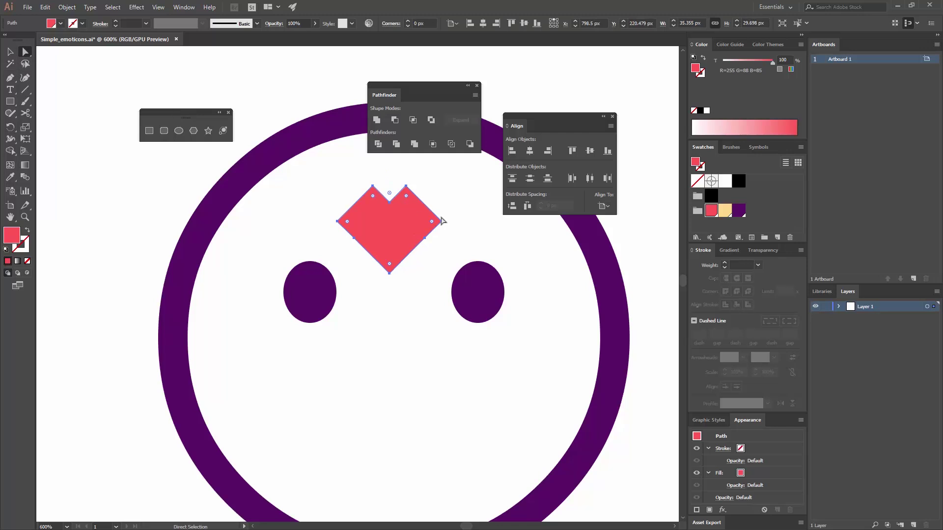
{"action": "left_click", "coordinate": [408, 179]}
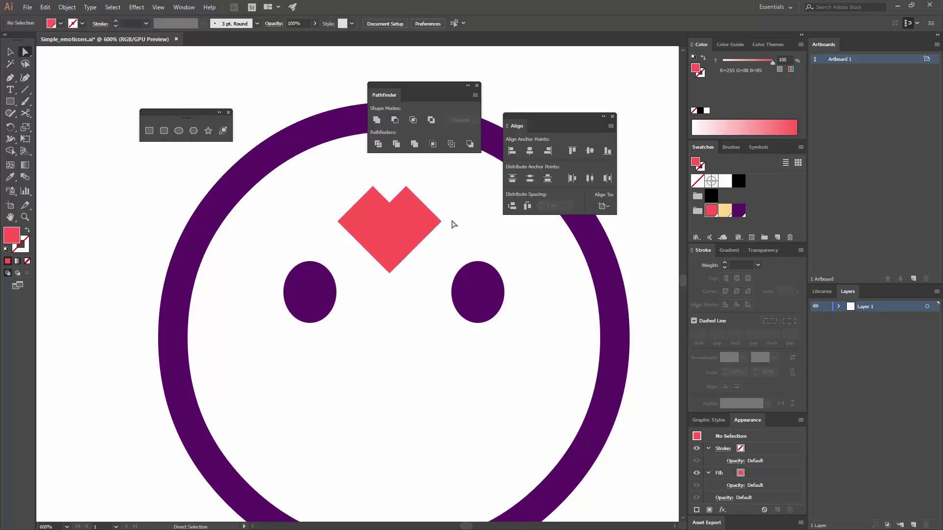
{"action": "left_click", "coordinate": [441, 224]}
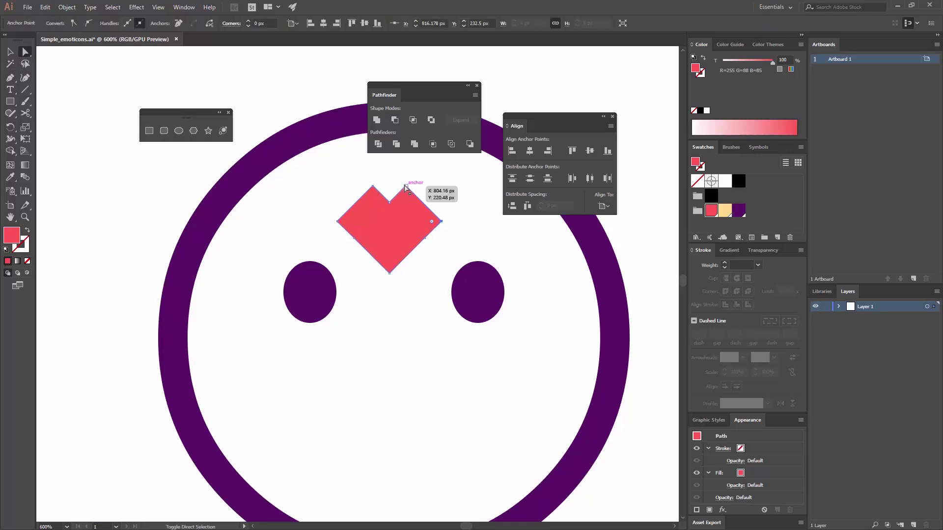
{"action": "left_click", "coordinate": [373, 186]}
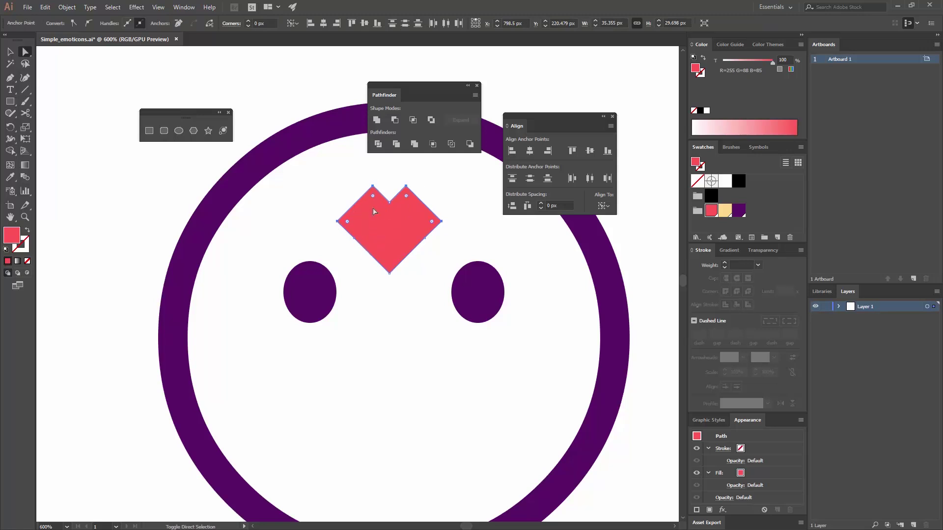
{"action": "left_click_drag", "start_coordinate": [373, 198], "coordinate": [371, 234]}
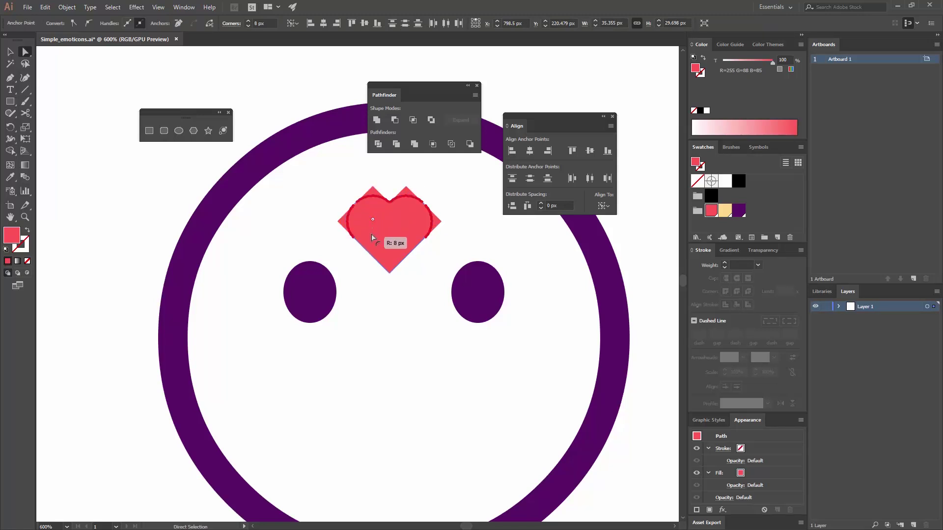
{"action": "left_click", "coordinate": [467, 241]}
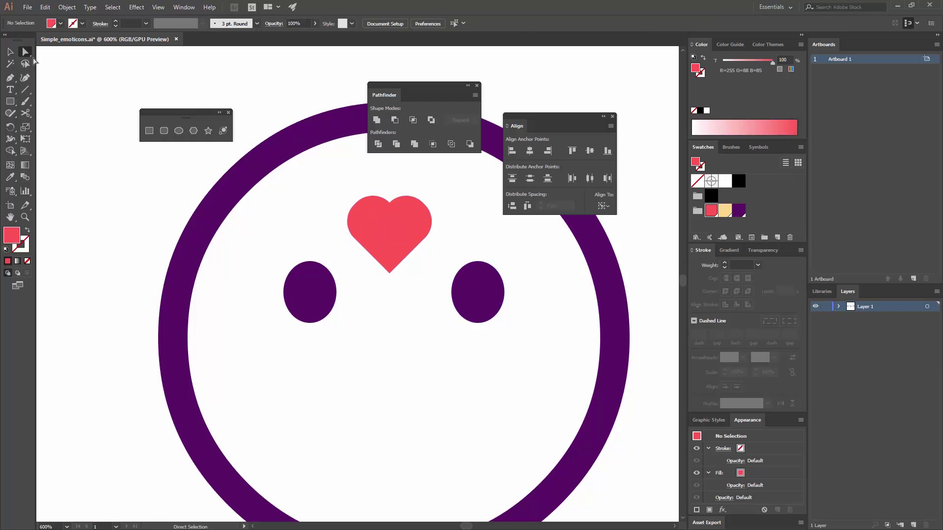
Move the heart over the third face's left eye and duplicate it horizontally over the right eye
{"action": "left_click", "coordinate": [10, 51]}
{"action": "left_click_drag", "start_coordinate": [406, 251], "coordinate": [327, 314]}
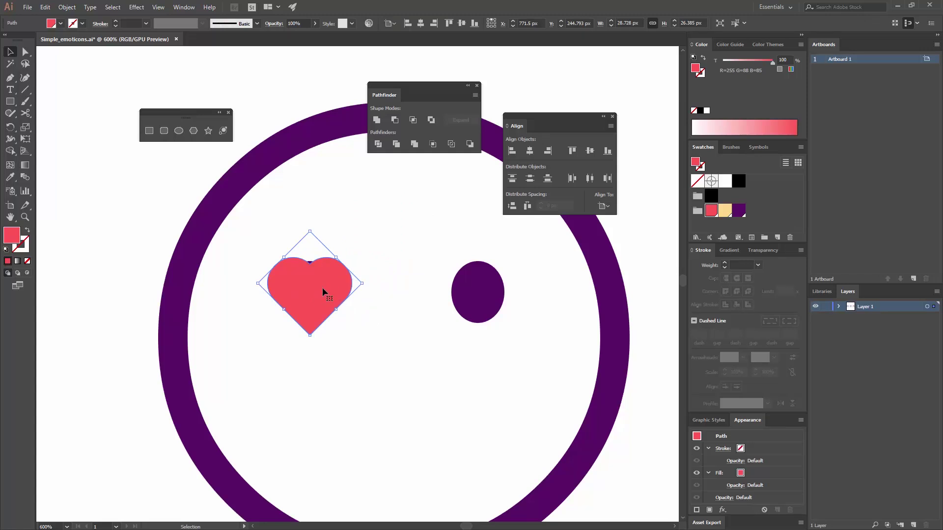
{"action": "left_click_drag", "start_coordinate": [325, 287], "coordinate": [491, 305]}
{"action": "left_click", "coordinate": [423, 368]}
Group the two hearts
{"action": "left_click", "coordinate": [473, 311]}
{"action": "left_click", "coordinate": [294, 298], "text": "shift"}
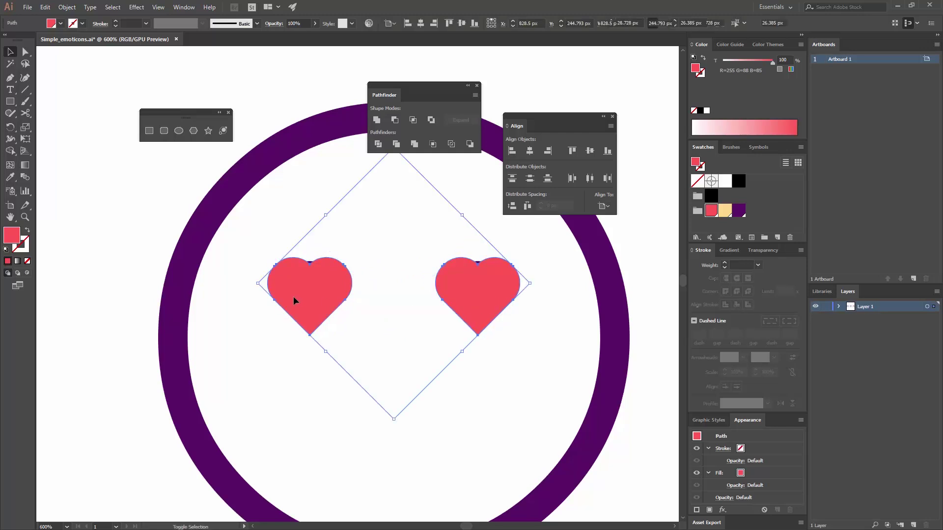
{"action": "key", "text": "ctrl+g"}
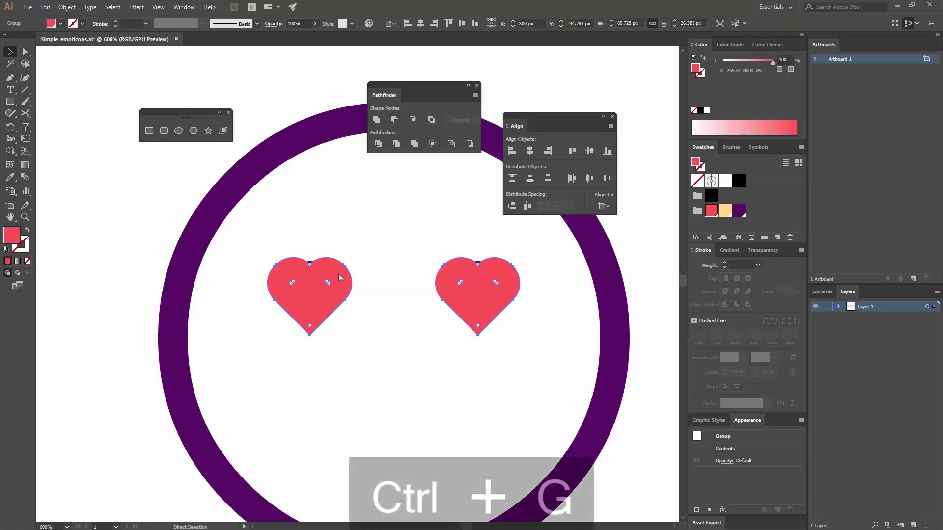
{"action": "key", "text": "v"}
Delete the purple oval eyes beneath the hearts and place the grouped hearts at the eye position
{"action": "left_click_drag", "start_coordinate": [490, 293], "coordinate": [489, 352]}
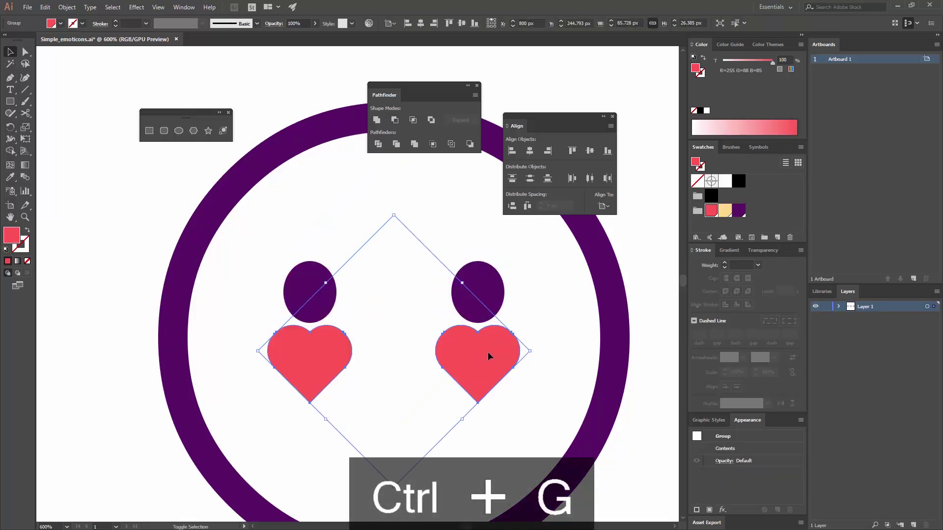
{"action": "left_click", "coordinate": [498, 291]}
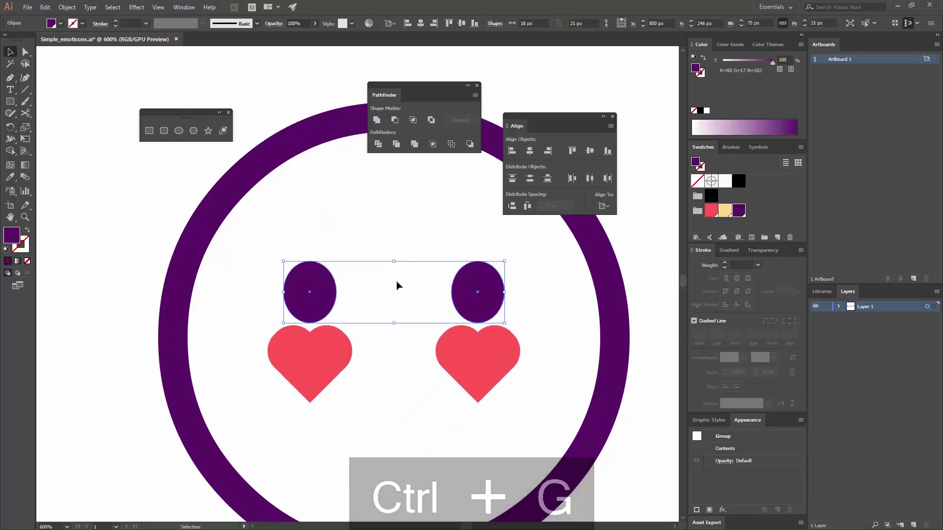
{"action": "key", "text": "Delete"}
{"action": "left_click_drag", "start_coordinate": [488, 358], "coordinate": [499, 291]}
{"action": "left_click", "coordinate": [524, 326]}
Align the heart eyes vertically centred to the frowning face's eyes, using those eyes as key object
{"action": "key", "text": "ctrl+minus"}
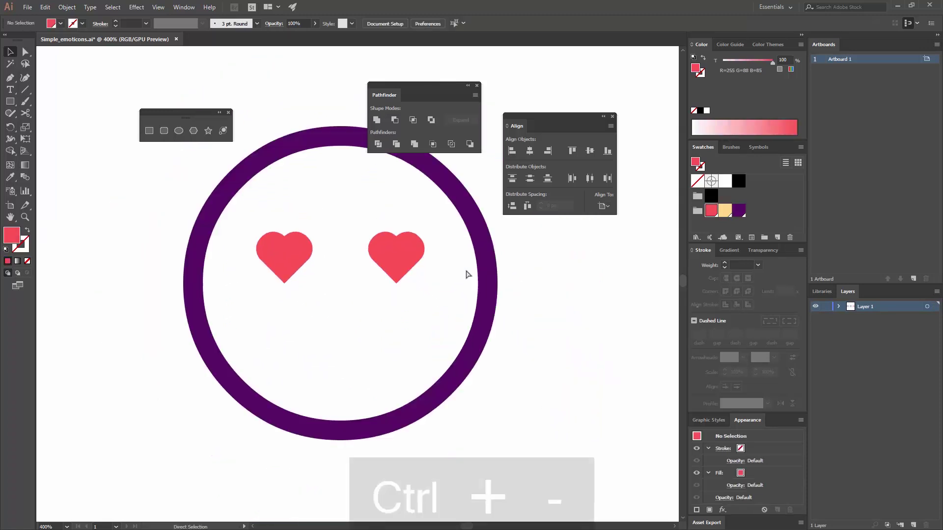
{"action": "key", "text": "ctrl+minus"}
{"action": "key", "text": "ctrl+minus"}
{"action": "key", "text": "ctrl+minus"}
{"action": "key", "text": "ctrl+equal"}
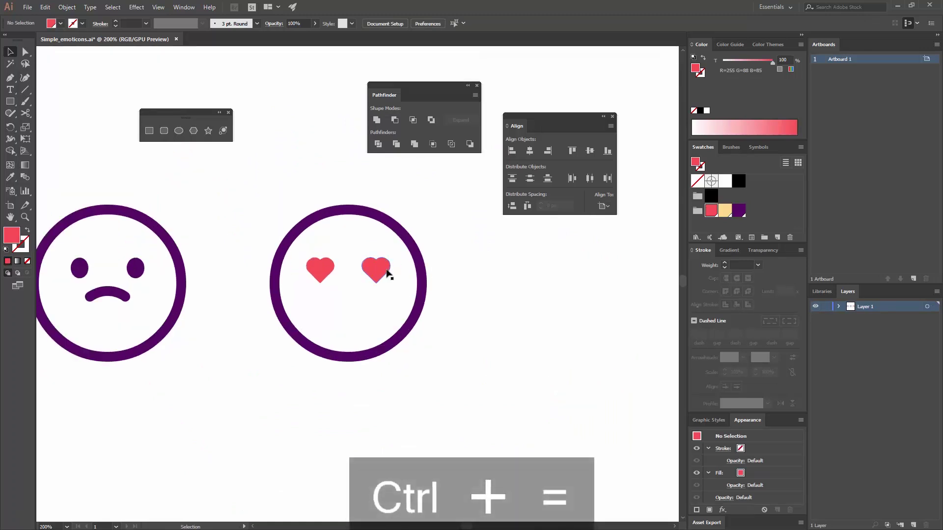
{"action": "left_click", "coordinate": [322, 278]}
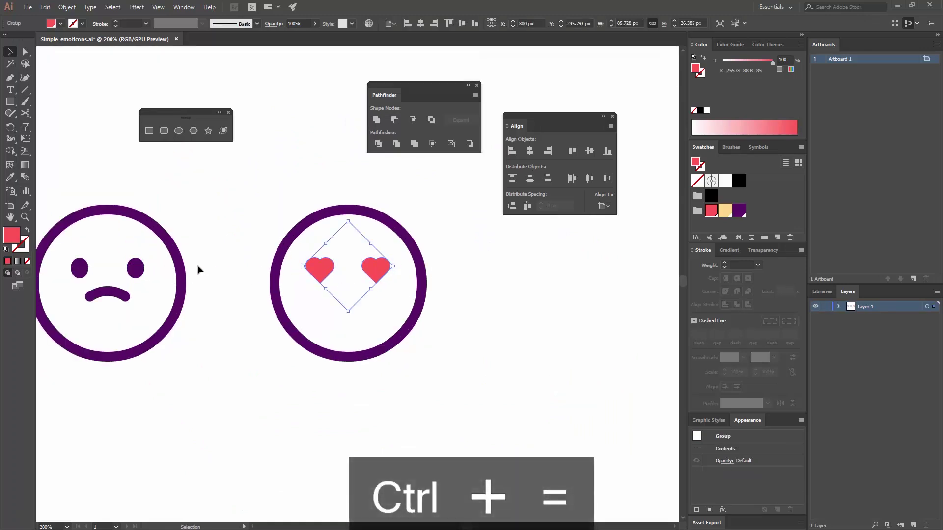
{"action": "left_click", "coordinate": [137, 269], "text": "shift"}
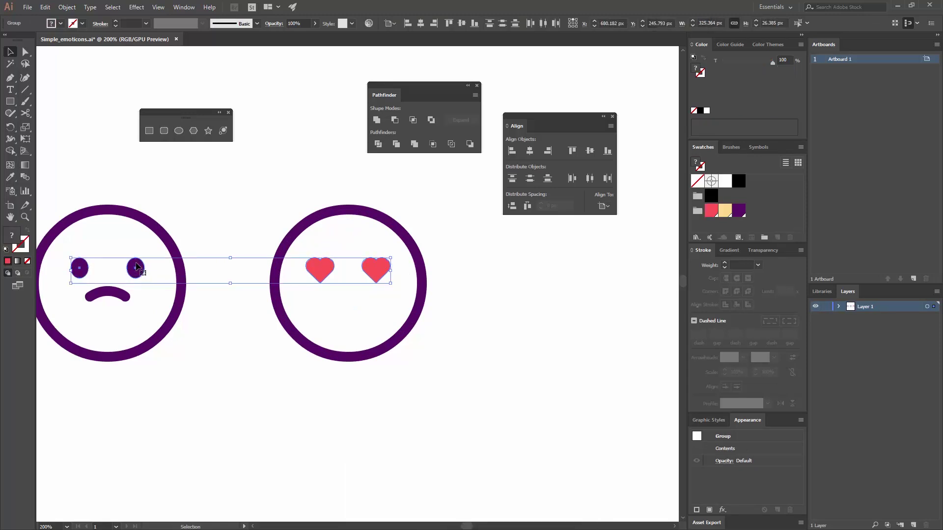
{"action": "left_click", "coordinate": [137, 269]}
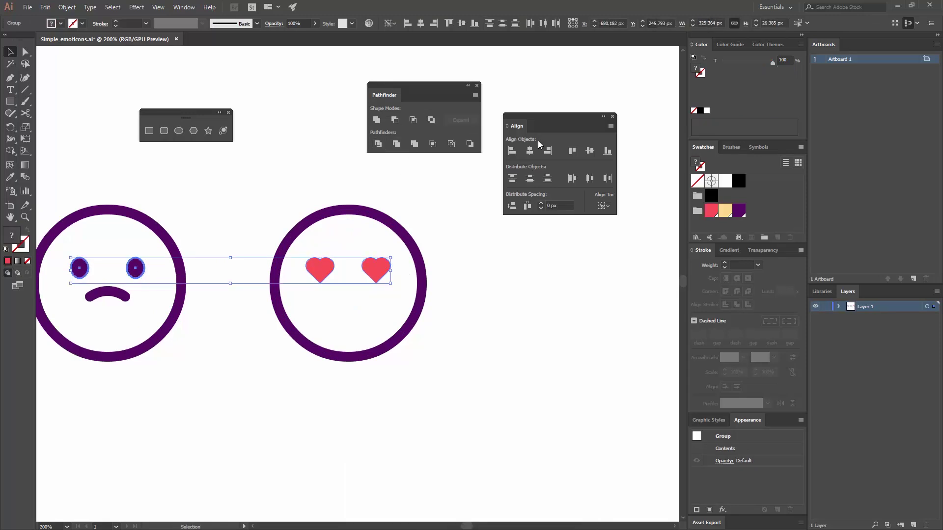
{"action": "left_click", "coordinate": [591, 152]}
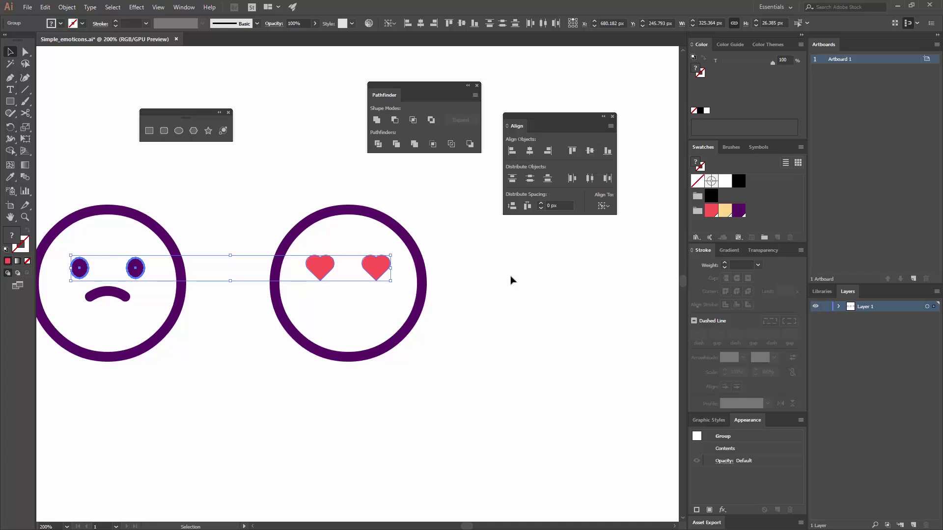
{"action": "left_click", "coordinate": [466, 336]}
Draw a 40 by 15 px ellipse just below the heart eyes as the third face's mouth
{"action": "scroll", "coordinate": [388, 339], "scroll_direction": "right", "scroll_amount": 2}
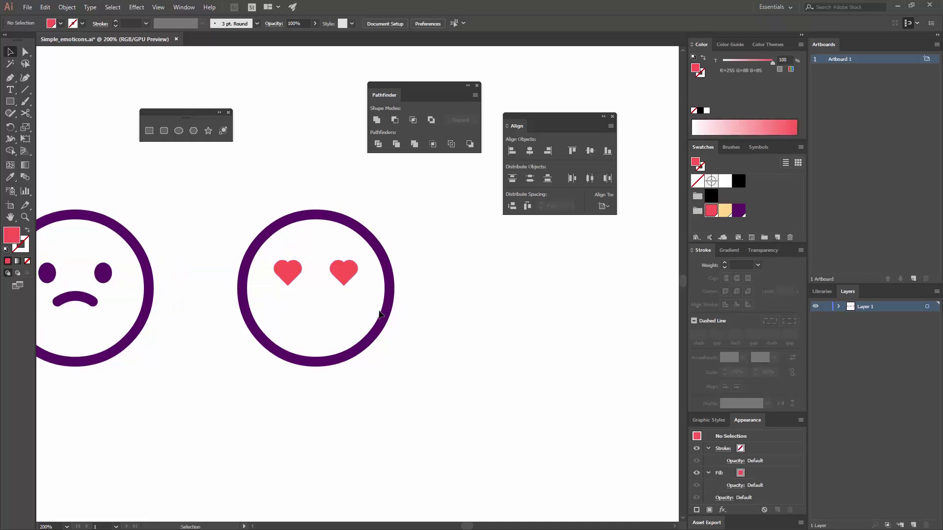
{"action": "key", "text": "ctrl+equal"}
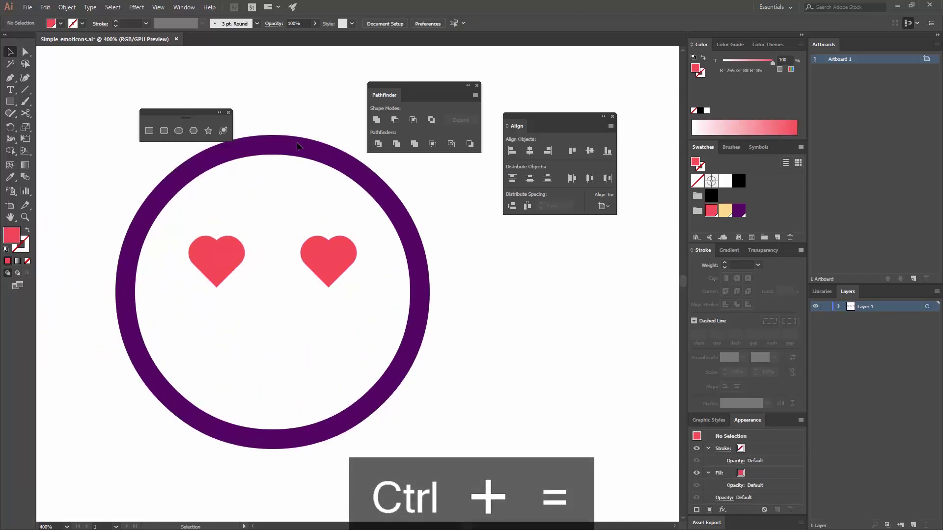
{"action": "left_click", "coordinate": [179, 130]}
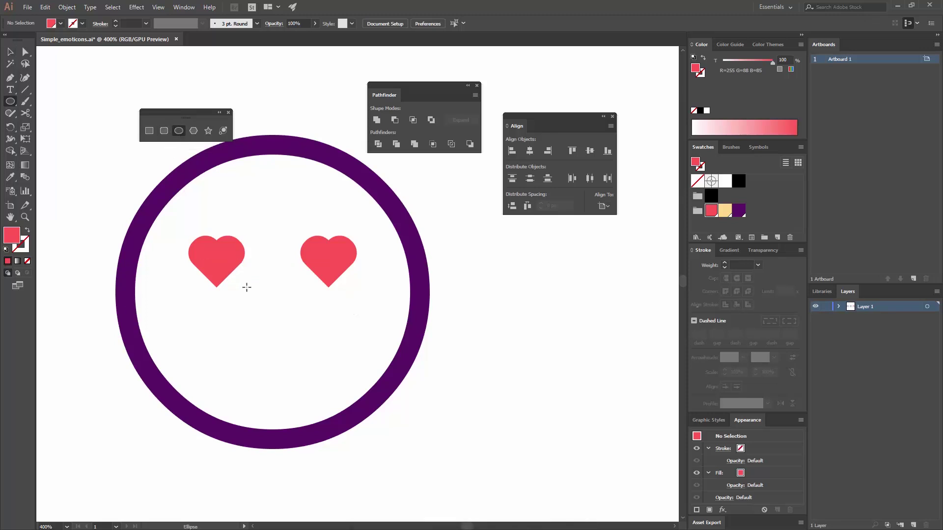
{"action": "left_click", "coordinate": [246, 287]}
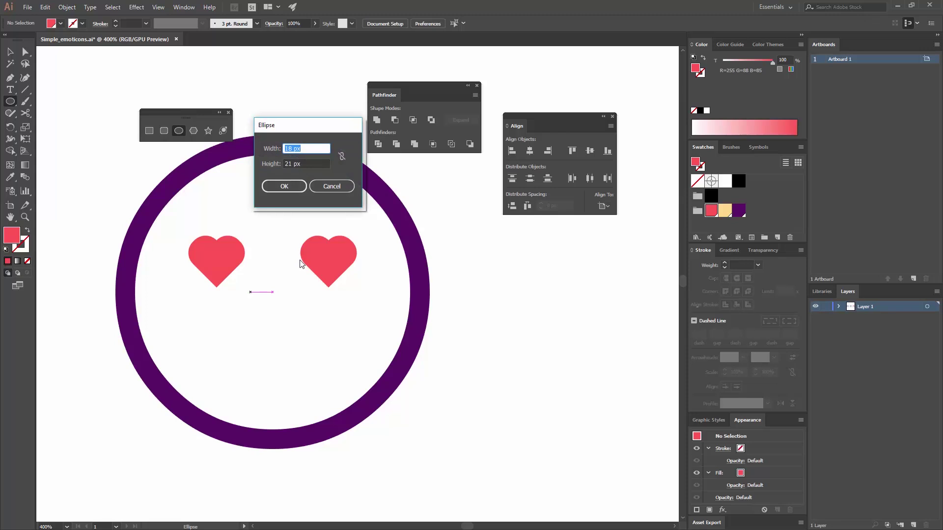
{"action": "type", "text": "40"}
{"action": "key", "text": "Tab"}
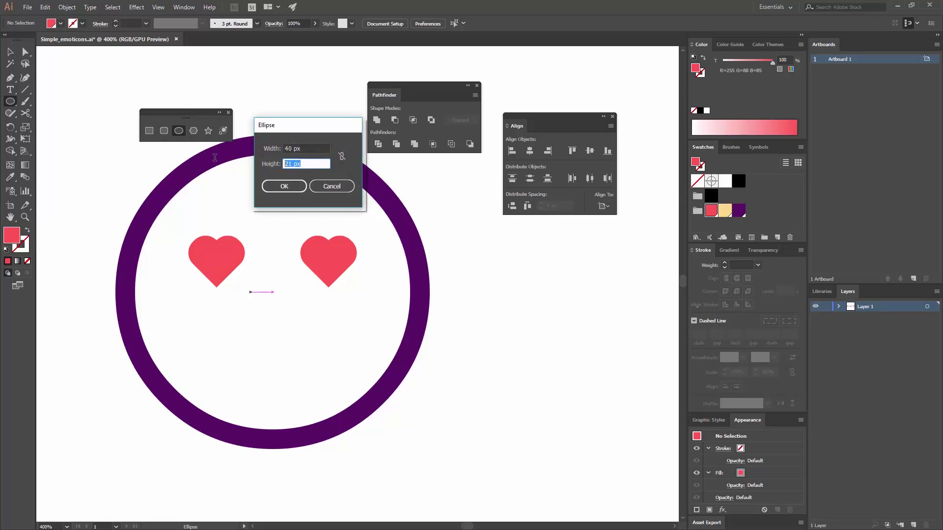
{"action": "type", "text": "15"}
{"action": "left_click", "coordinate": [295, 187]}
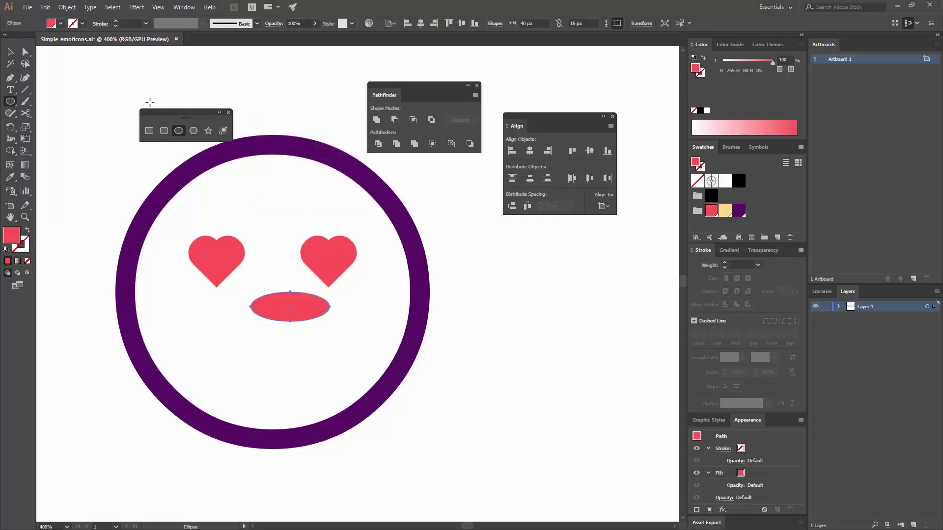
Fill the mouth ellipse with the purple swatch and centre it horizontally on the face circle
{"action": "key", "text": "v"}
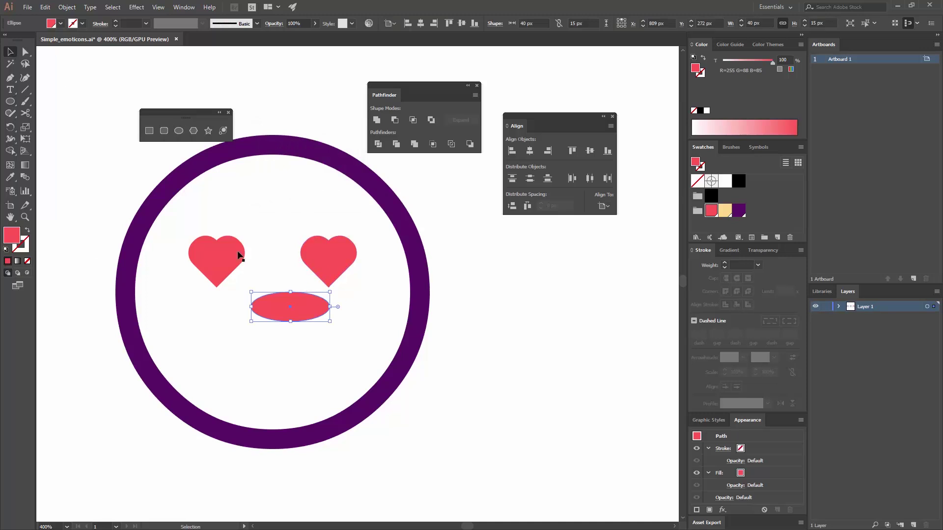
{"action": "left_click", "coordinate": [739, 211]}
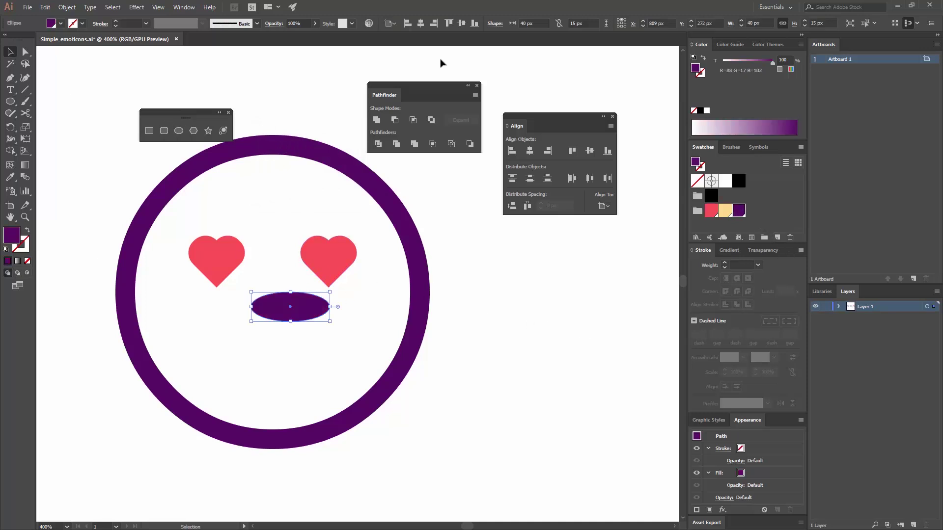
{"action": "left_click", "coordinate": [408, 221], "text": "shift"}
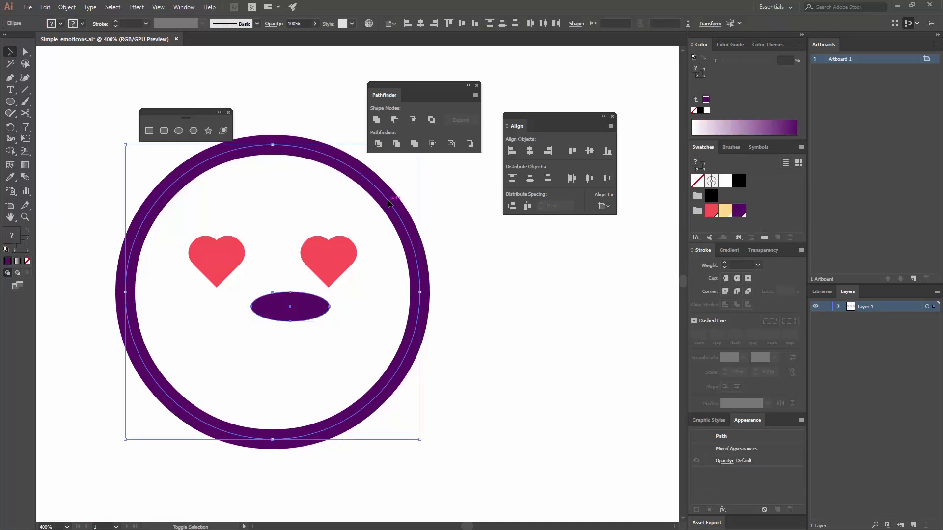
{"action": "left_click", "coordinate": [529, 151]}
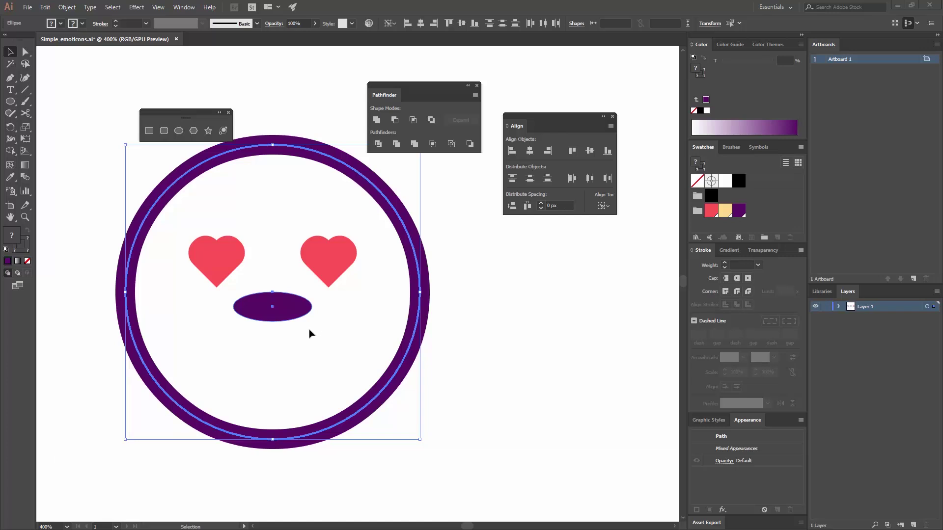
Pull the mouth ellipse's top anchor point straight down about 7 px to shape it into a smile
{"action": "left_click", "coordinate": [25, 51]}
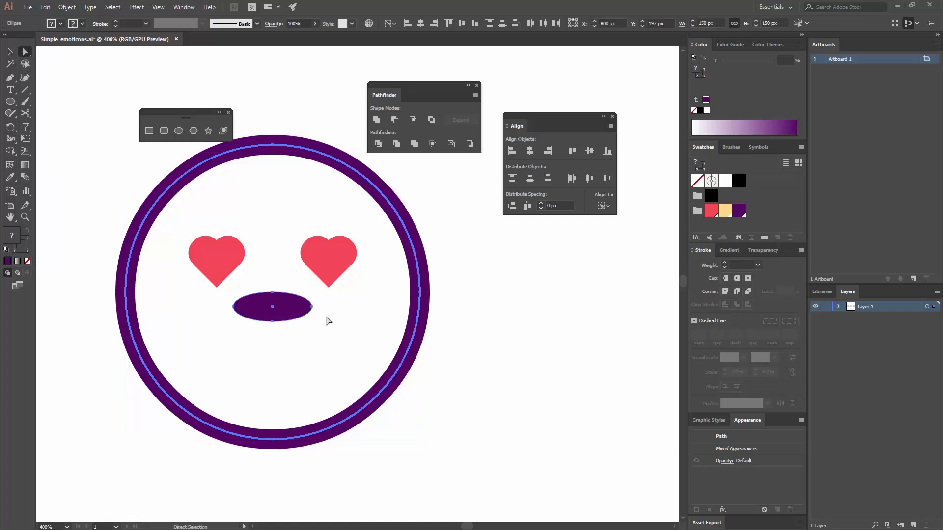
{"action": "left_click", "coordinate": [273, 301]}
{"action": "left_click", "coordinate": [273, 293]}
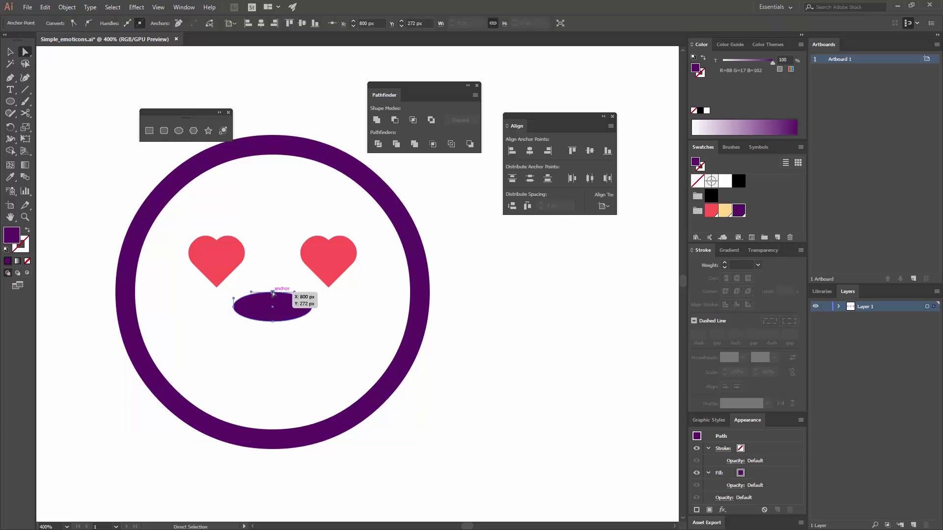
{"action": "left_click_drag", "start_coordinate": [273, 292], "coordinate": [275, 308]}
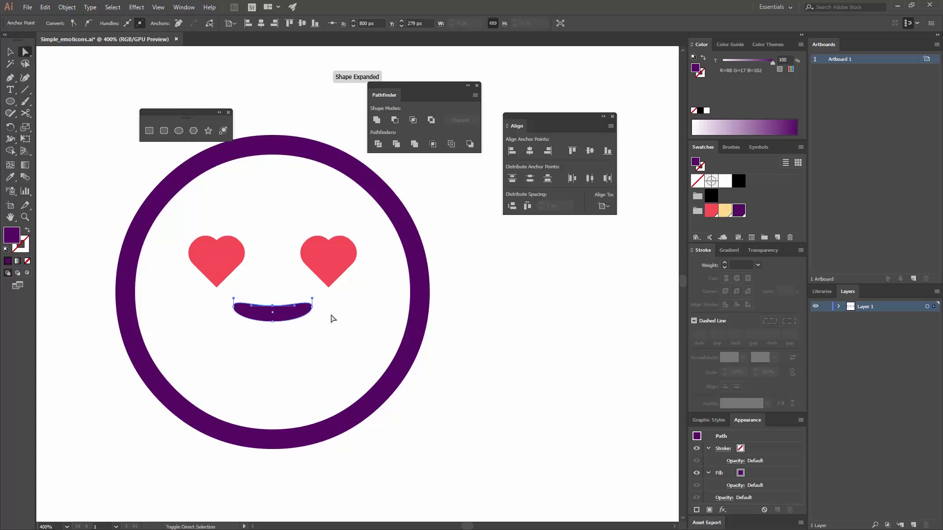
{"action": "left_click", "coordinate": [436, 320]}
{"action": "key", "text": "v"}
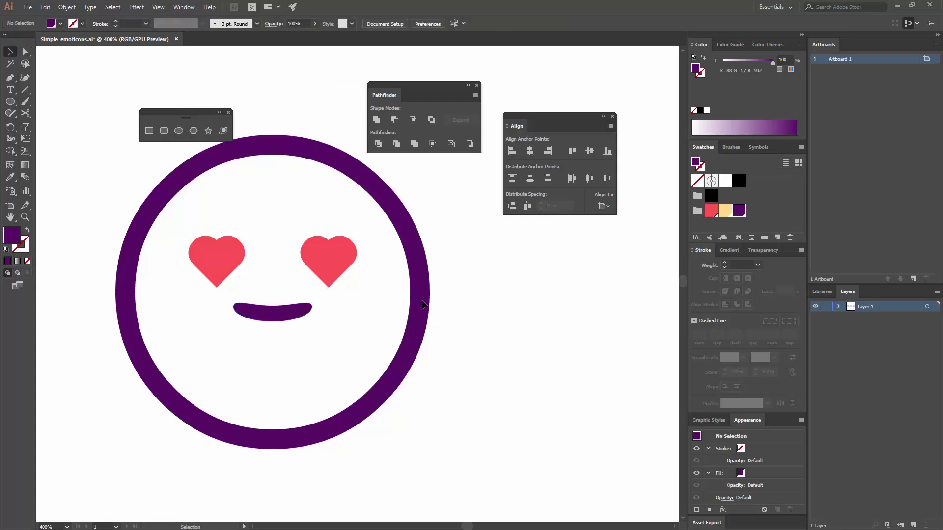
Move the smiling mouth straight up about 10 px, between the heart eyes
{"action": "left_click_drag", "start_coordinate": [295, 319], "coordinate": [295, 299]}
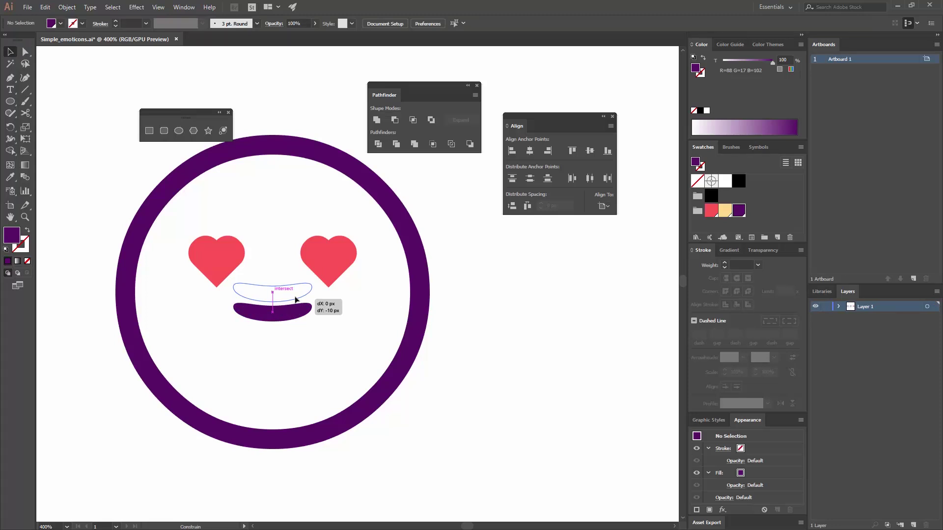
{"action": "left_click_drag", "start_coordinate": [296, 299], "coordinate": [295, 301]}
{"action": "left_click", "coordinate": [481, 295]}
Duplicate the whole frowning face horizontally to the far side of the heart-eyed face, spaced like the others
{"action": "key", "text": "ctrl+minus"}
{"action": "key", "text": "ctrl+minus"}
{"action": "key", "text": "ctrl+minus"}
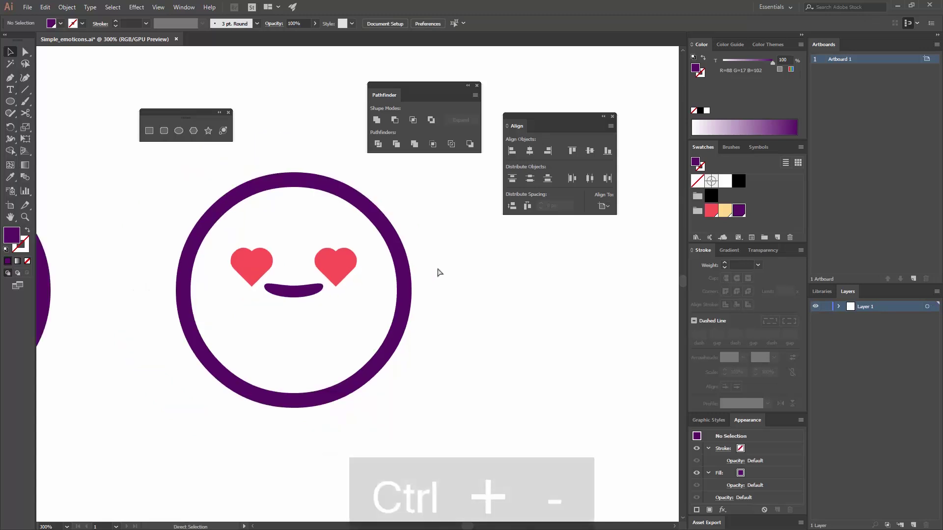
{"action": "left_click_drag", "start_coordinate": [411, 293], "coordinate": [391, 303]}
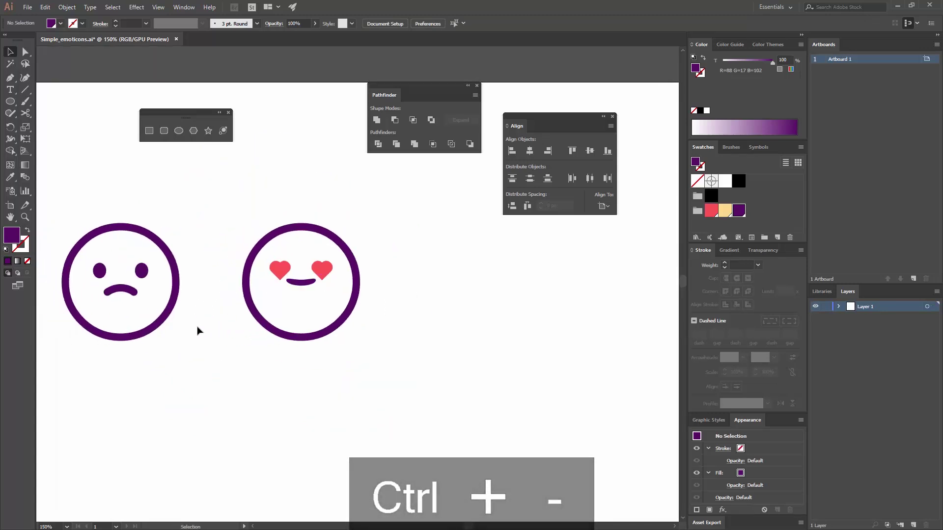
{"action": "left_click_drag", "start_coordinate": [188, 341], "coordinate": [64, 206]}
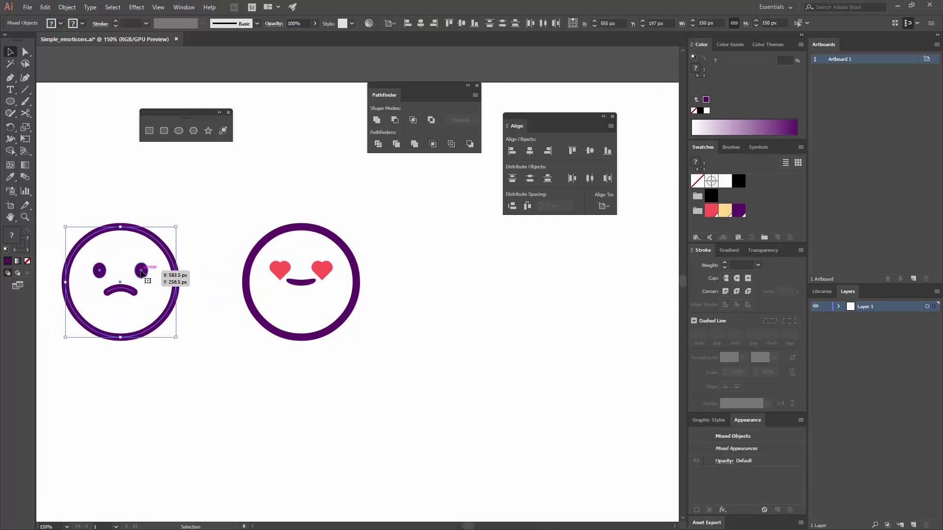
{"action": "left_click_drag", "start_coordinate": [141, 273], "coordinate": [500, 273]}
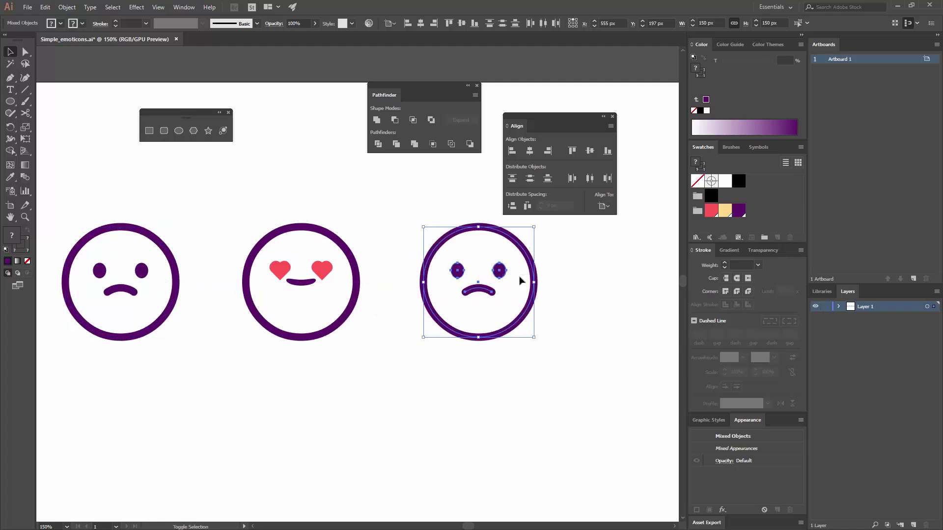
{"action": "left_click", "coordinate": [555, 295]}
Move the copied face's frowning mouth straight up, closer to its eyes
{"action": "key", "text": "ctrl+equal"}
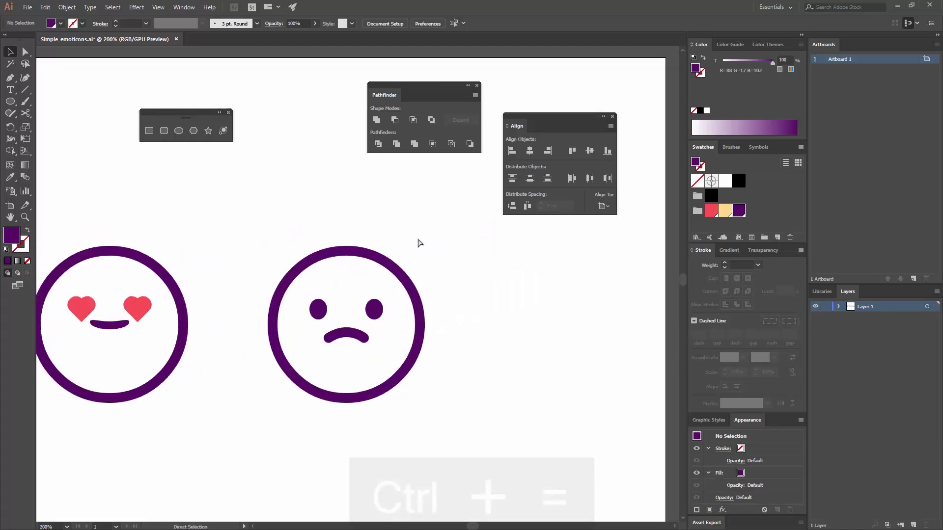
{"action": "key", "text": "ctrl+equal"}
{"action": "key", "text": "ctrl+equal"}
{"action": "left_click_drag", "start_coordinate": [357, 386], "coordinate": [357, 365]}
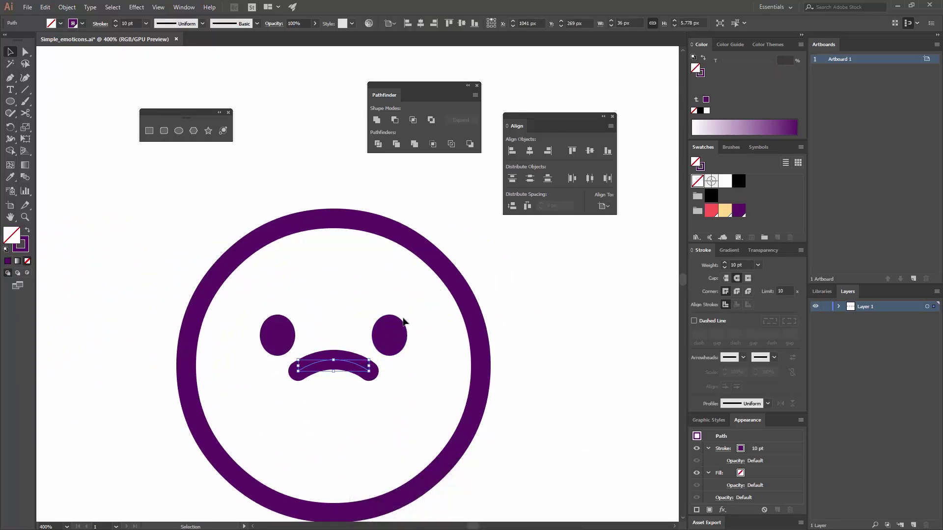
{"action": "left_click", "coordinate": [415, 206]}
Draw a horizontal line 30 px long with the Pen tool above the copied face's right eye and keep it selected
{"action": "left_click", "coordinate": [11, 80]}
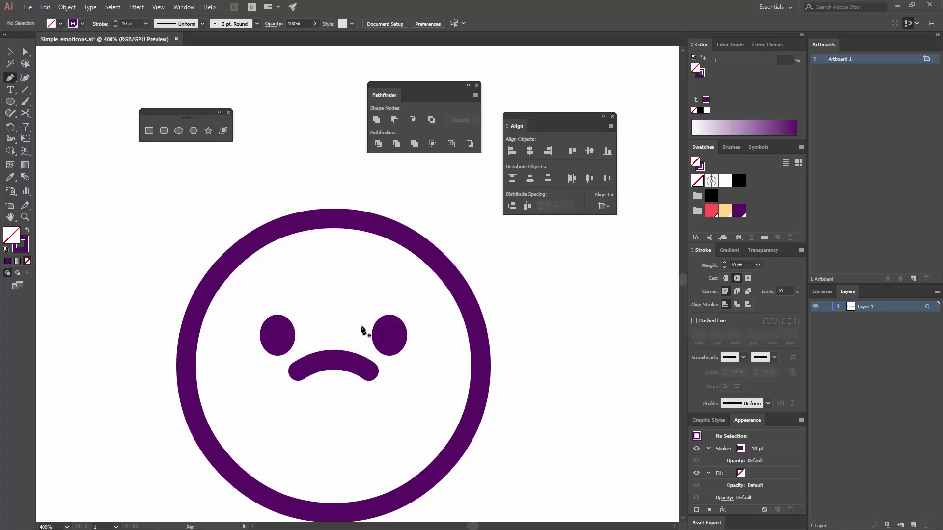
{"action": "left_click", "coordinate": [362, 301]}
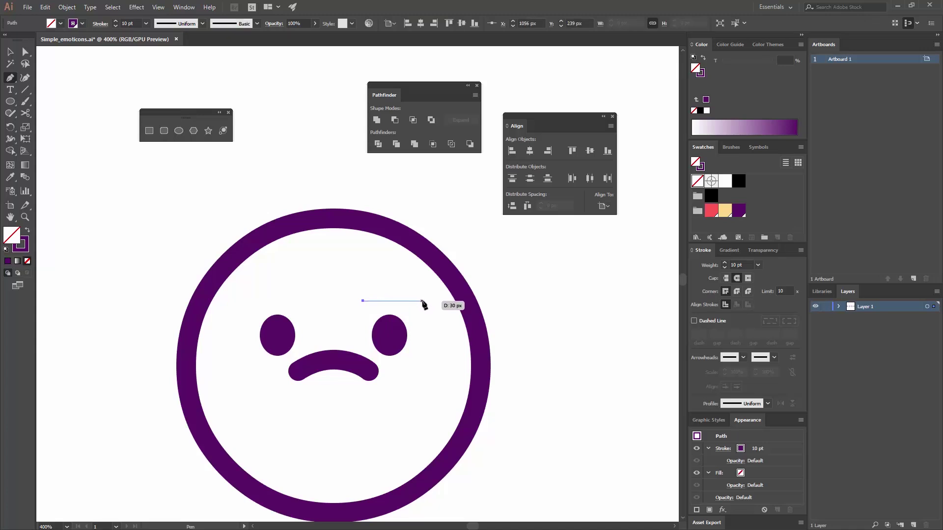
{"action": "left_click", "coordinate": [421, 301]}
{"action": "key", "text": "v"}
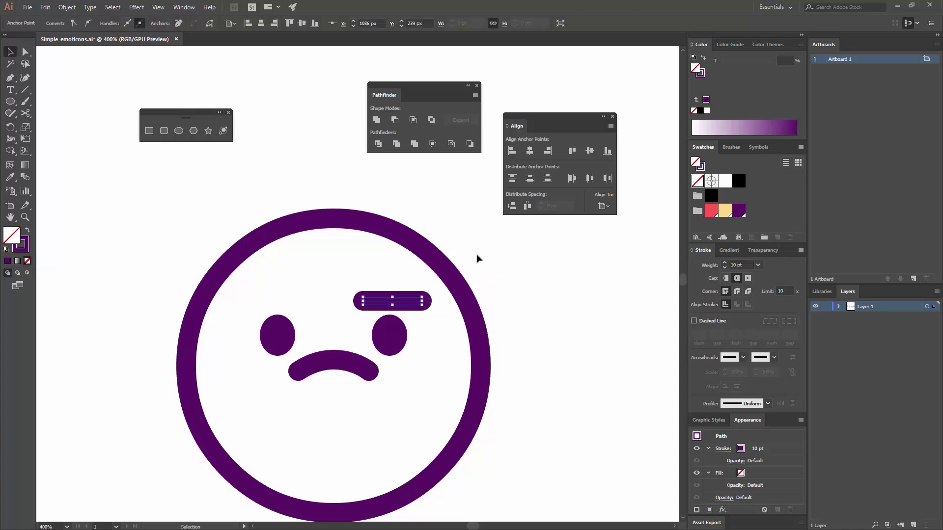
{"action": "left_click", "coordinate": [507, 255]}
{"action": "key", "text": "ctrl+z"}
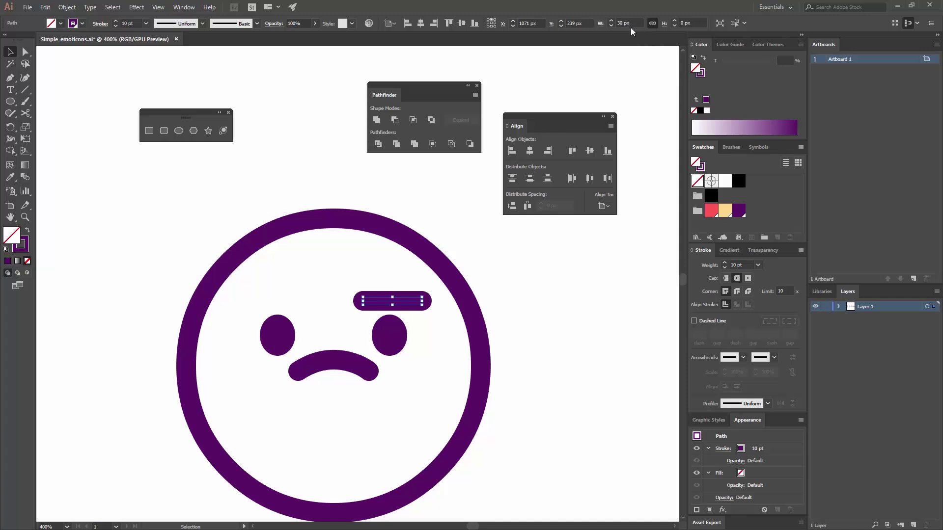
Unlink the eyebrow line's width and height, try a width of 22 px, and set it to 25 px
{"action": "left_click", "coordinate": [617, 22]}
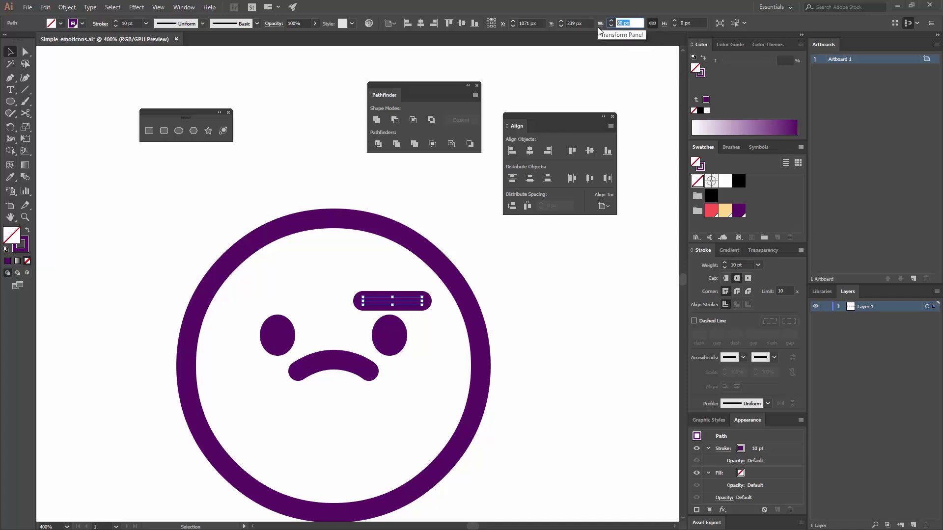
{"action": "left_click", "coordinate": [654, 24]}
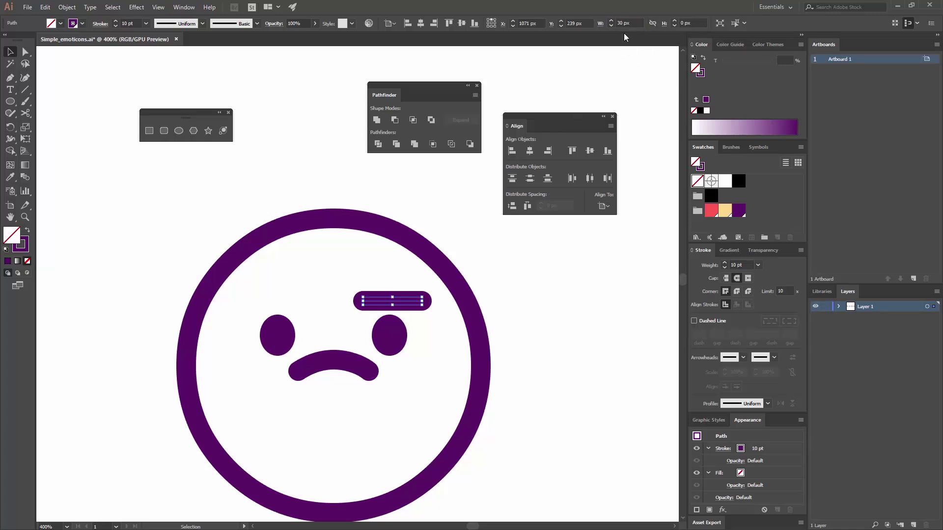
{"action": "left_click", "coordinate": [635, 21]}
{"action": "type", "text": "22"}
{"action": "key", "text": "Return"}
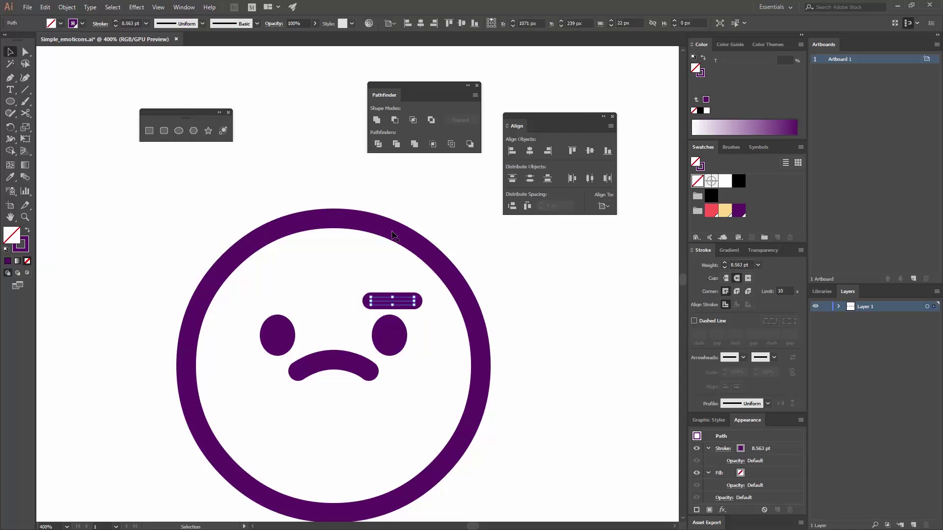
{"action": "left_click", "coordinate": [639, 22]}
{"action": "key", "text": "Return"}
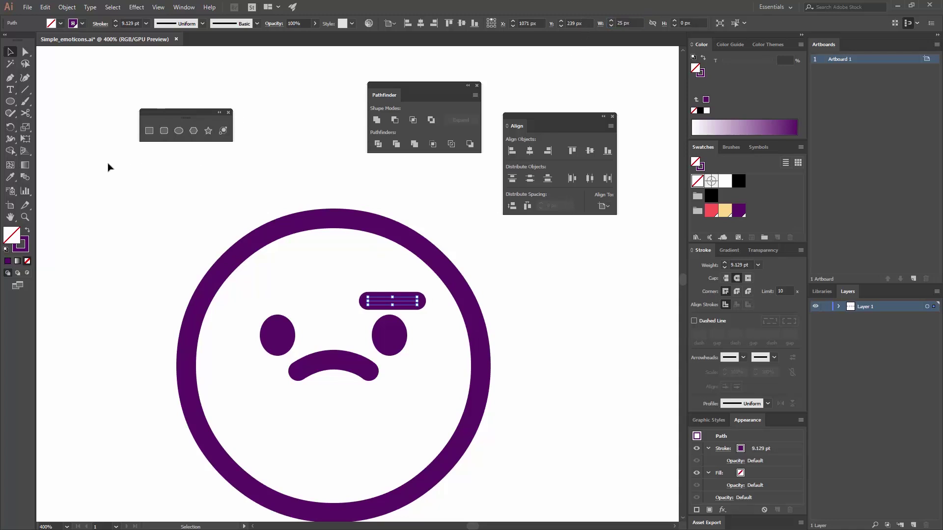
Rotate the eyebrow line about 30° counterclockwise around its left endpoint, so its outer end slants upward
{"action": "left_click", "coordinate": [13, 129]}
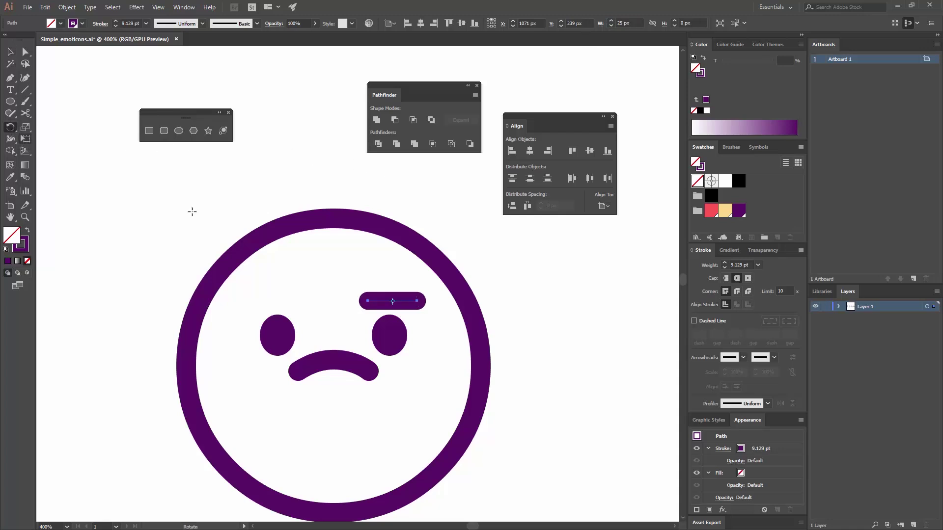
{"action": "left_click", "coordinate": [368, 301]}
{"action": "left_click_drag", "start_coordinate": [419, 303], "coordinate": [413, 275]}
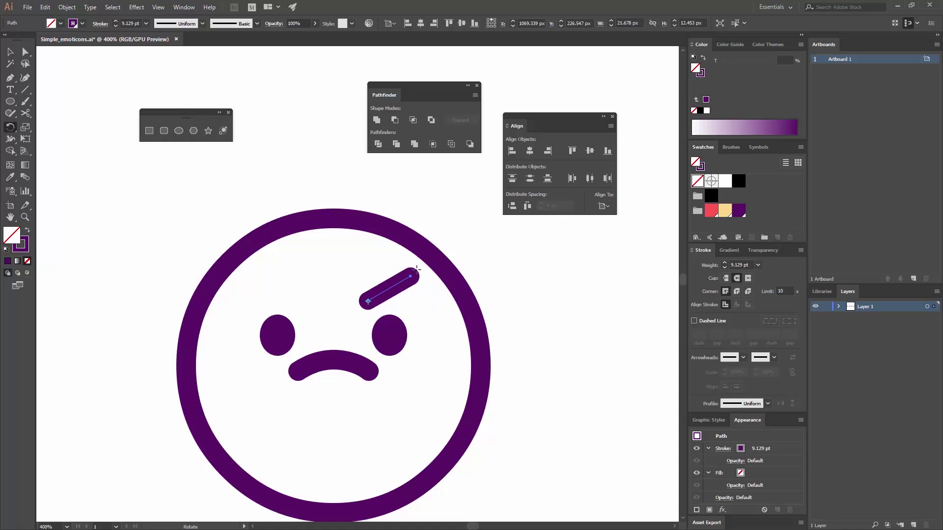
{"action": "left_click", "coordinate": [10, 52]}
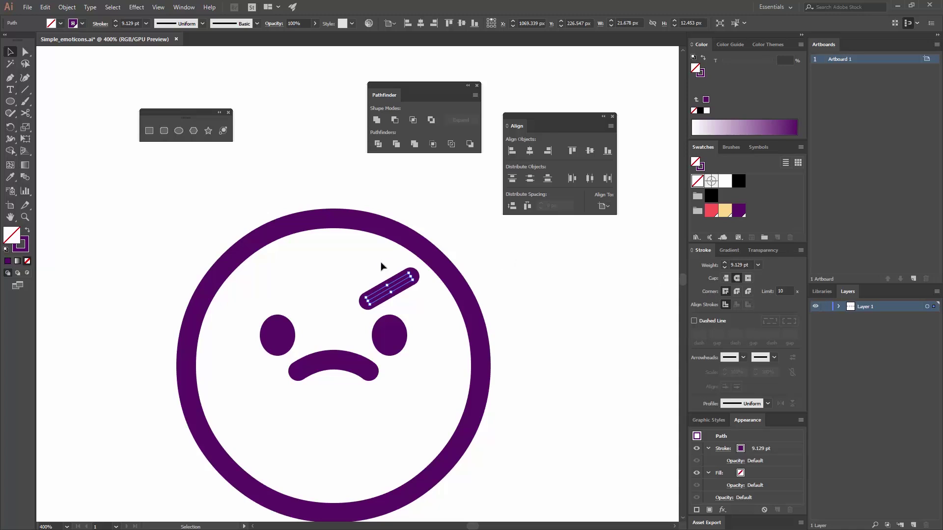
Sample the face outline and the mouth with the Eyedropper so the eyebrow takes the mouth's rounded 10 pt stroke
{"action": "left_click", "coordinate": [11, 178]}
{"action": "left_click", "coordinate": [415, 240]}
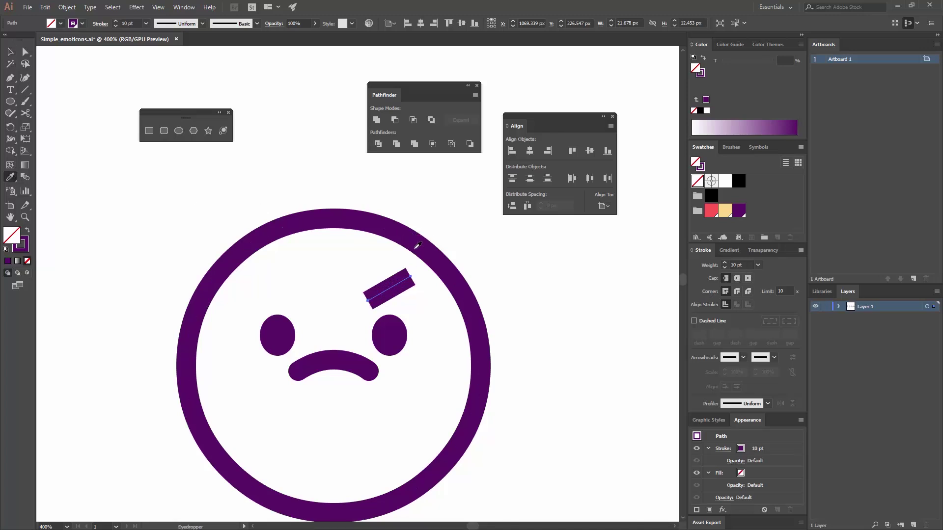
{"action": "left_click", "coordinate": [341, 354]}
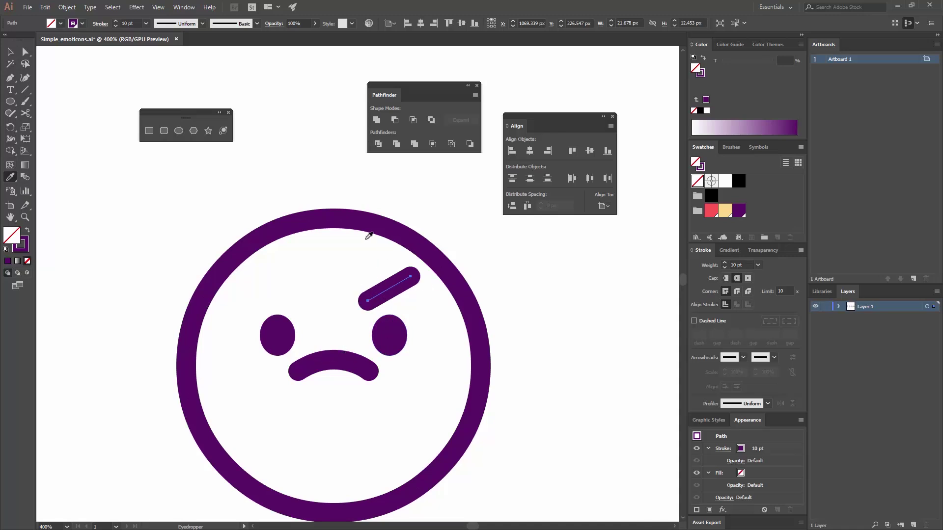
{"action": "key", "text": "v"}
{"action": "left_click", "coordinate": [453, 188]}
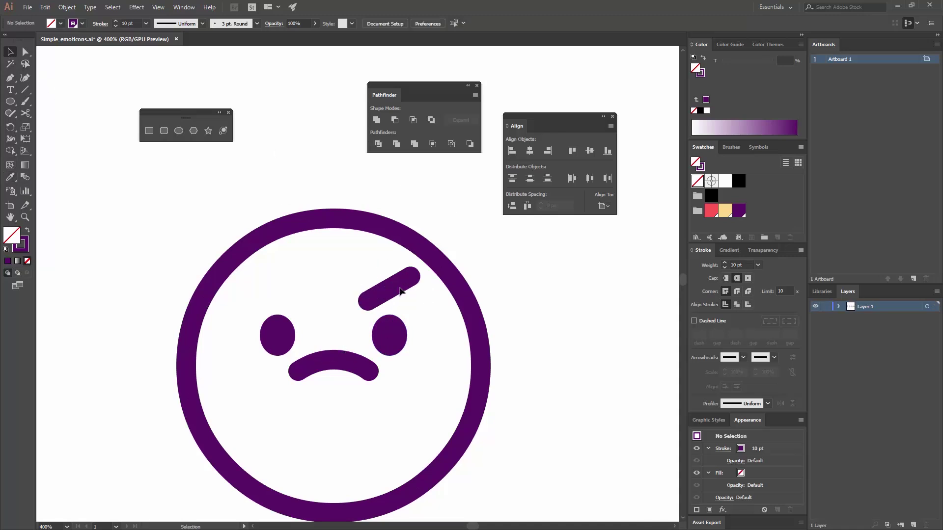
Lower the eyebrow onto the top of the right eye and create a copy of it reflected across the vertical axis
{"action": "left_click_drag", "start_coordinate": [400, 291], "coordinate": [399, 316]}
{"action": "left_click", "coordinate": [442, 327]}
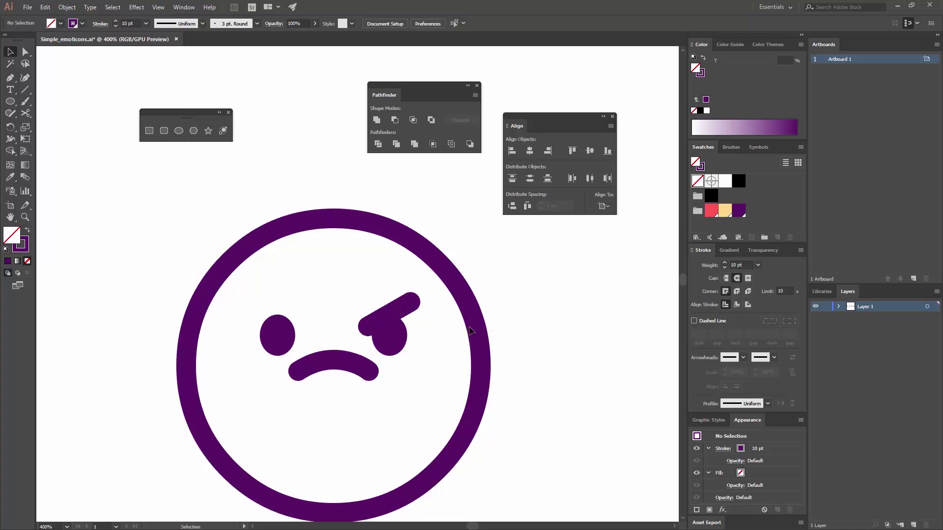
{"action": "left_click", "coordinate": [409, 308]}
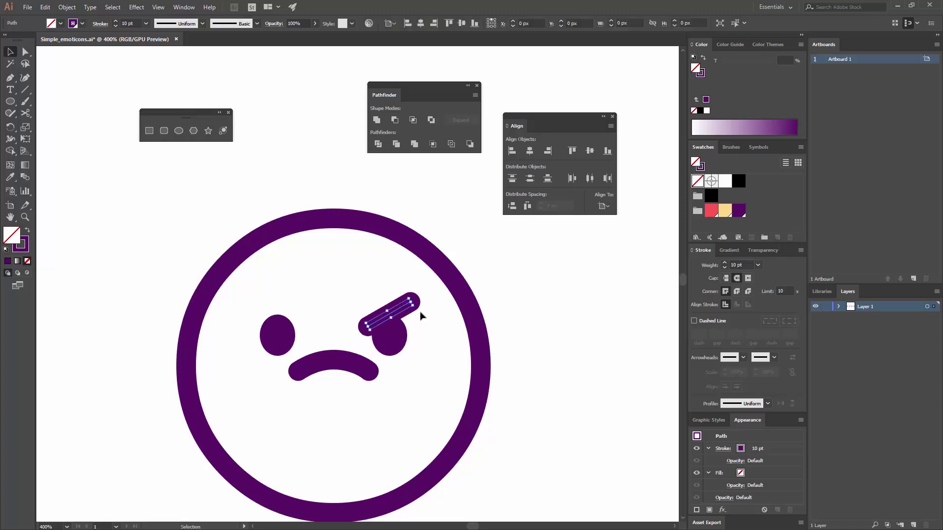
{"action": "right_click", "coordinate": [403, 293]}
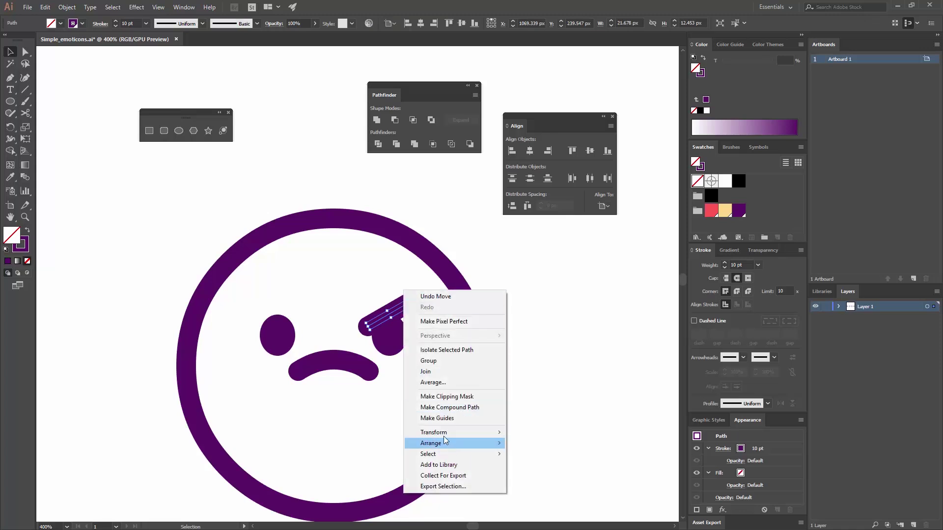
{"action": "mouse_move", "coordinate": [444, 434]}
{"action": "left_click", "coordinate": [303, 470]}
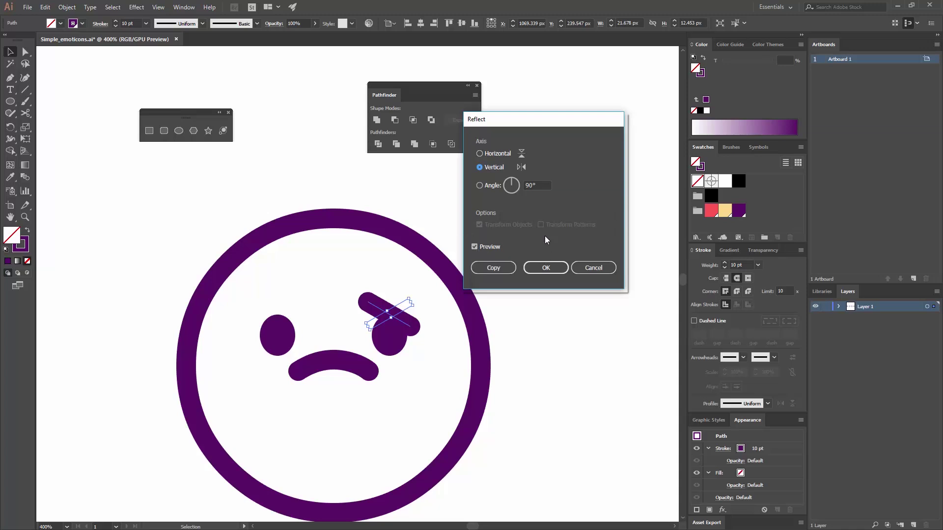
{"action": "left_click", "coordinate": [493, 268]}
Move the reflected eyebrow copy horizontally onto the left eye and nudge it 1 px to the right
{"action": "left_click", "coordinate": [549, 327]}
{"action": "left_click_drag", "start_coordinate": [406, 323], "coordinate": [291, 323]}
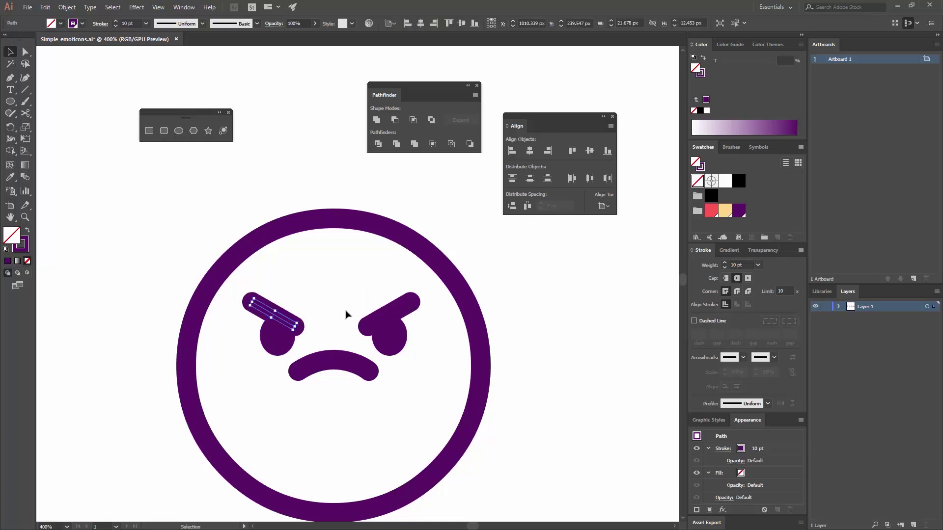
{"action": "key", "text": "Right"}
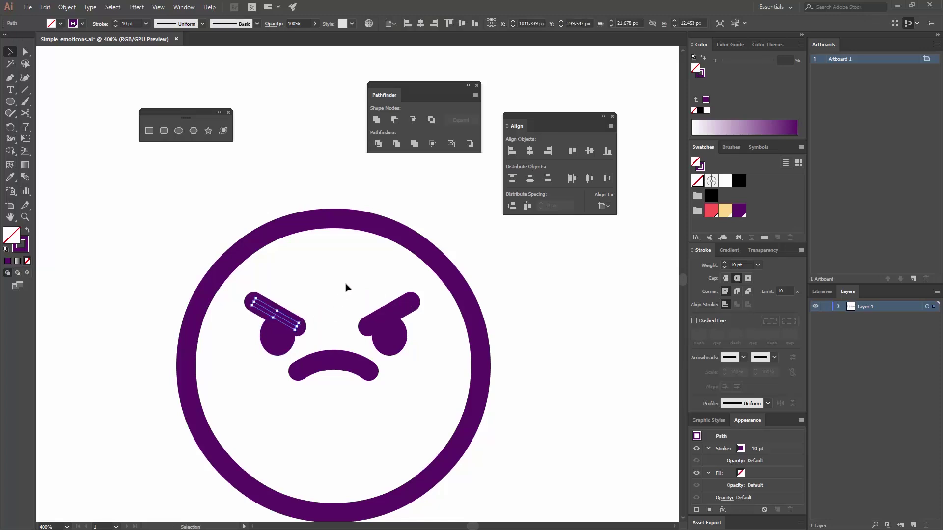
Group the two slanted eyebrows and centre the group horizontally on the angry face's outline
{"action": "left_click", "coordinate": [395, 309], "text": "shift"}
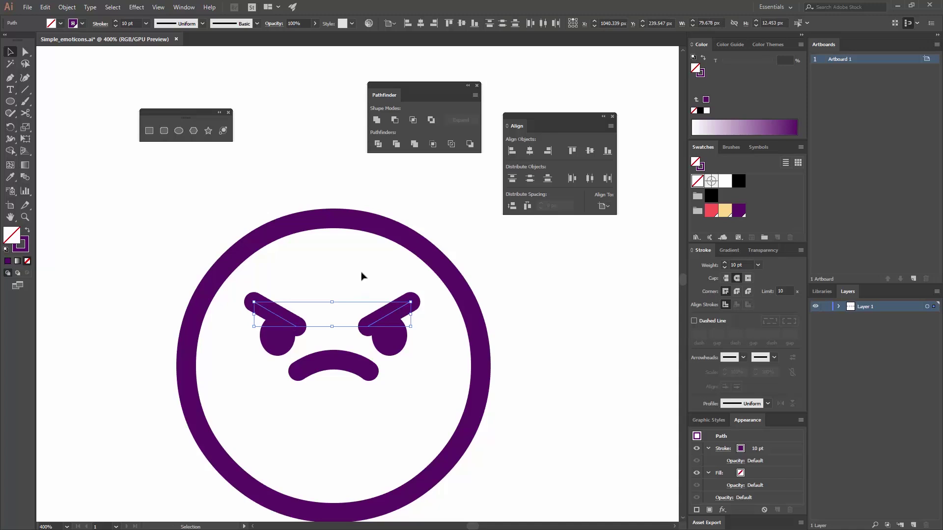
{"action": "key", "text": "ctrl+g"}
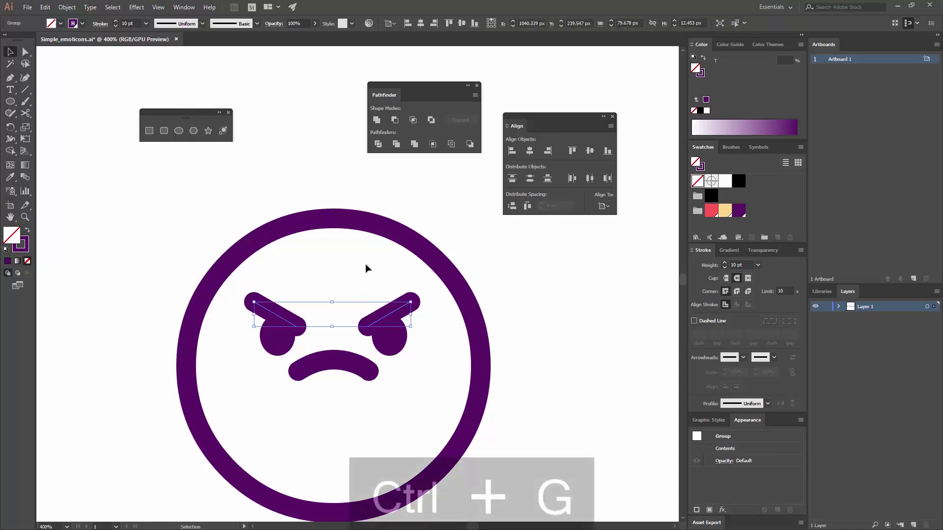
{"action": "left_click", "coordinate": [391, 234], "text": "shift"}
{"action": "left_click", "coordinate": [420, 23]}
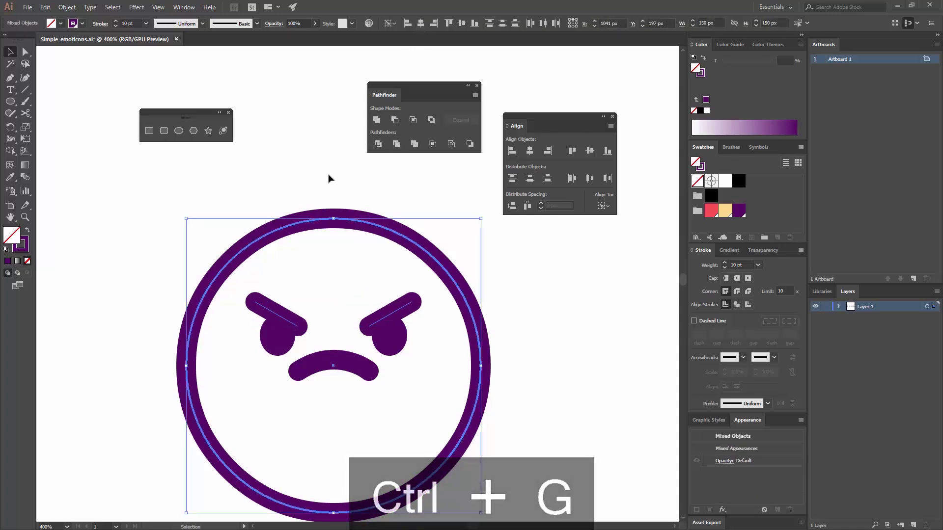
{"action": "left_click", "coordinate": [328, 178]}
Duplicate the complete angry face and place the copy to its right in the same row
{"action": "key", "text": "ctrl+minus"}
{"action": "key", "text": "ctrl+minus"}
{"action": "key", "text": "ctrl+minus"}
{"action": "key", "text": "ctrl+minus"}
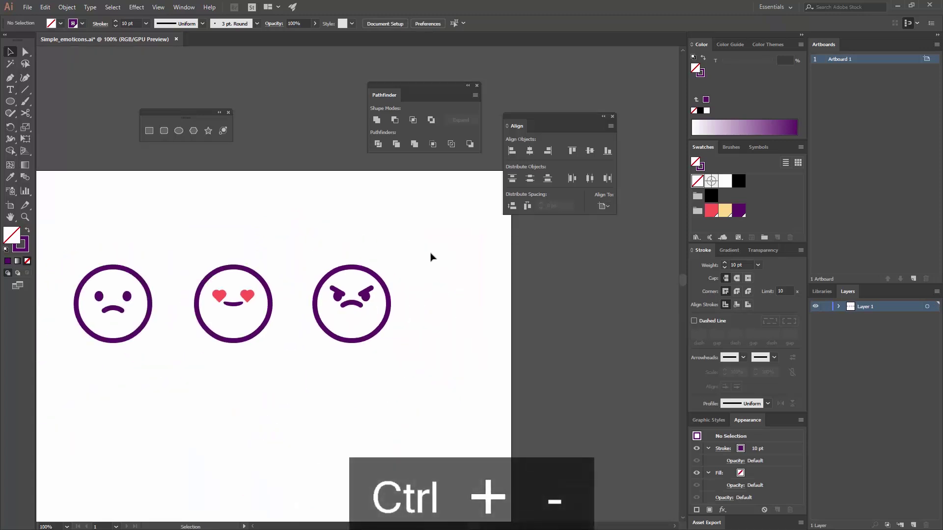
{"action": "scroll", "coordinate": [430, 257], "scroll_direction": "left", "scroll_amount": 5}
{"action": "scroll", "coordinate": [418, 271], "scroll_direction": "right", "scroll_amount": 4}
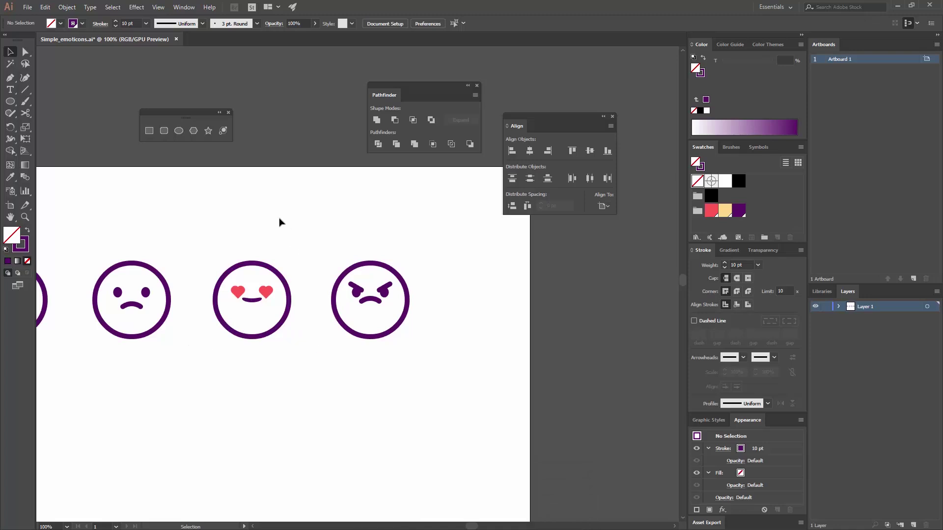
{"action": "left_click", "coordinate": [340, 283]}
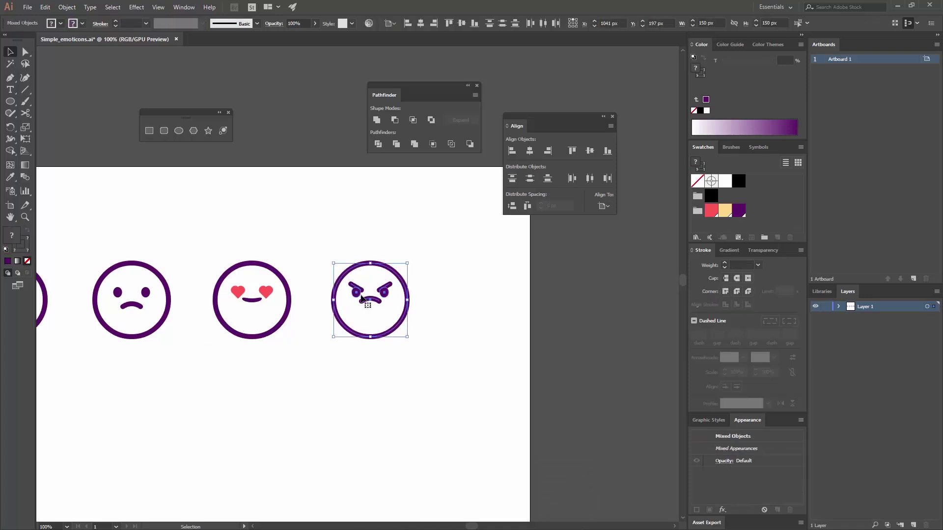
{"action": "left_click_drag", "start_coordinate": [363, 294], "coordinate": [475, 294]}
{"action": "left_click", "coordinate": [453, 248]}
Delete the frowning mouth from the copied face at the right end of the row
{"action": "key", "text": "ctrl+equal"}
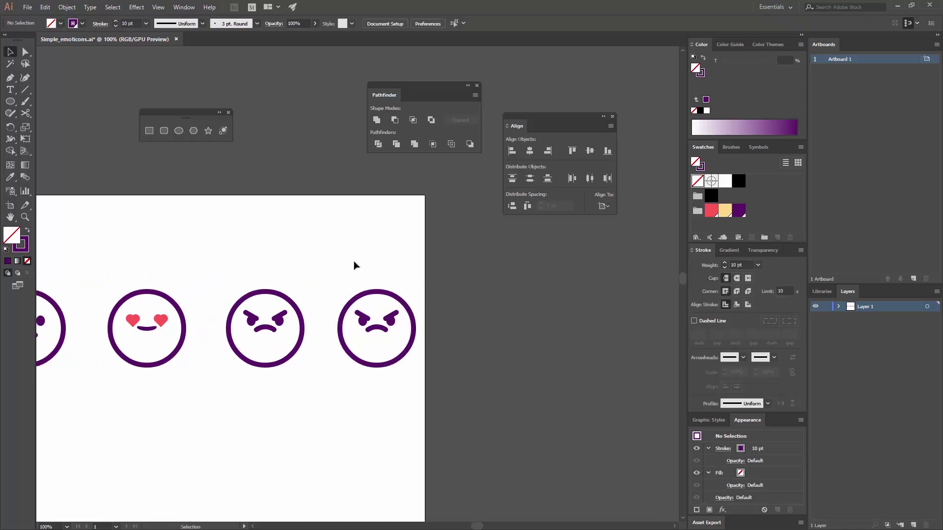
{"action": "key", "text": "ctrl+equal"}
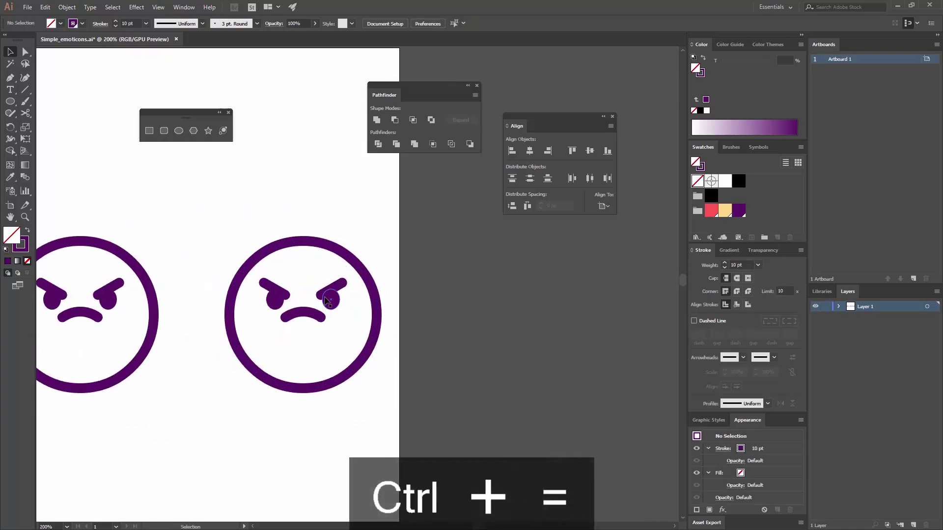
{"action": "left_click", "coordinate": [275, 291]}
{"action": "key", "text": "ctrl+equal"}
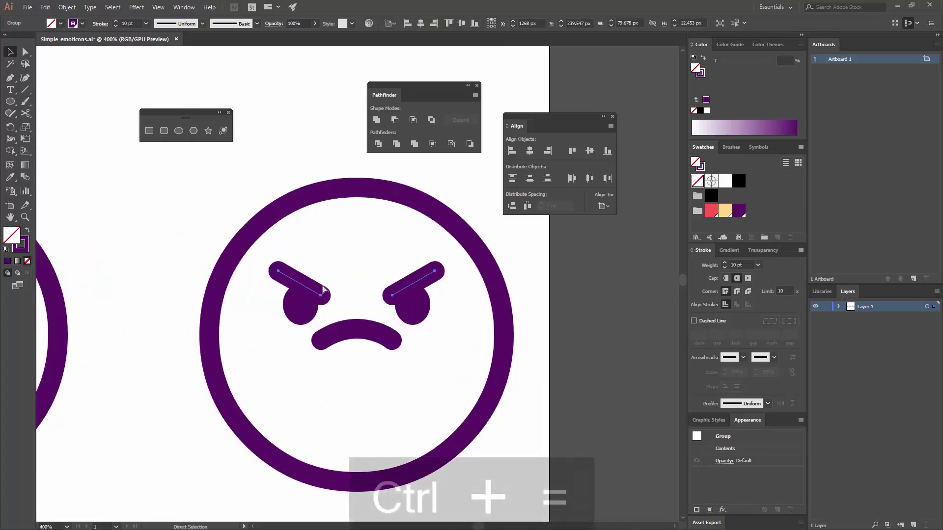
{"action": "key", "text": "ctrl+equal"}
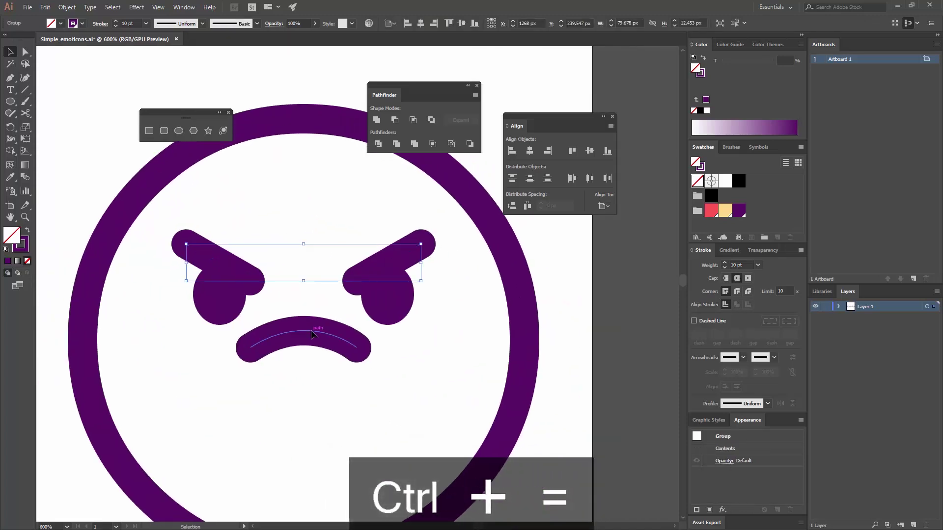
{"action": "left_click", "coordinate": [312, 334]}
{"action": "key", "text": "Delete"}
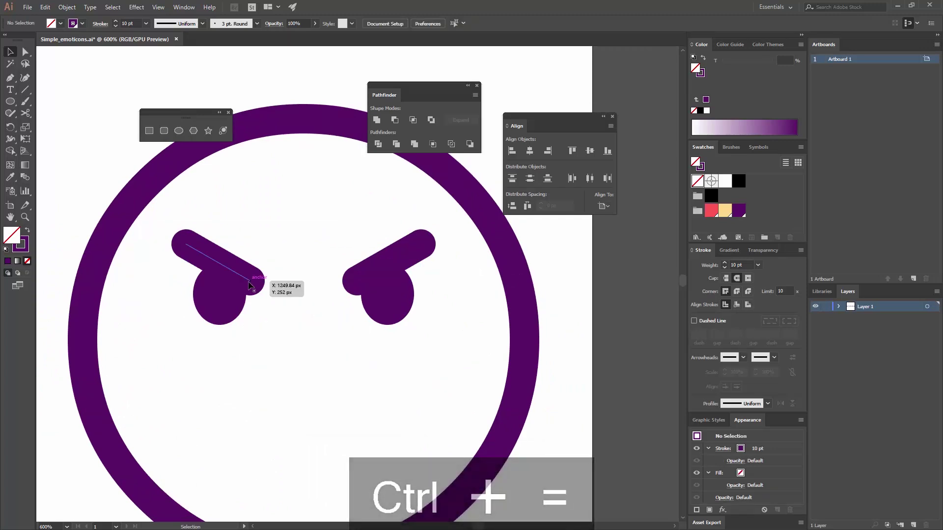
Ungroup the two eyebrows on the copied face and clear the selection
{"action": "left_click", "coordinate": [251, 284]}
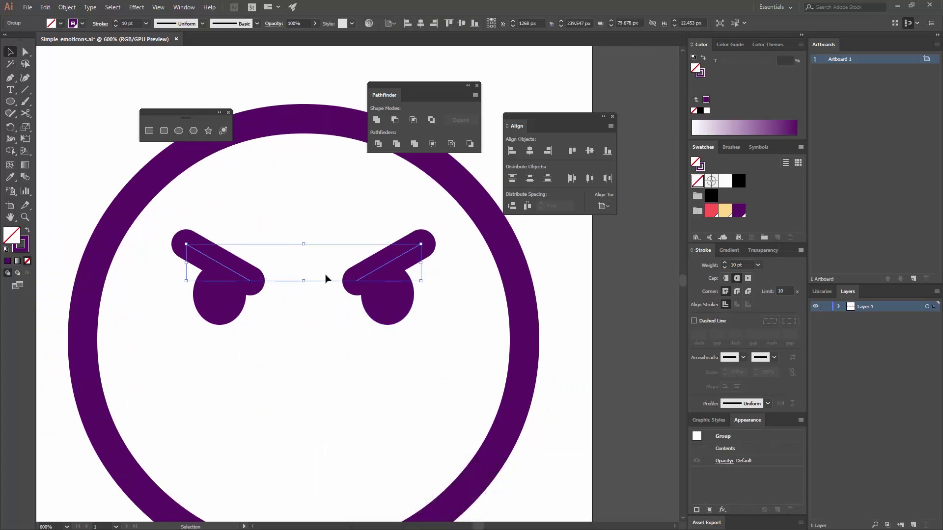
{"action": "left_click", "coordinate": [67, 6]}
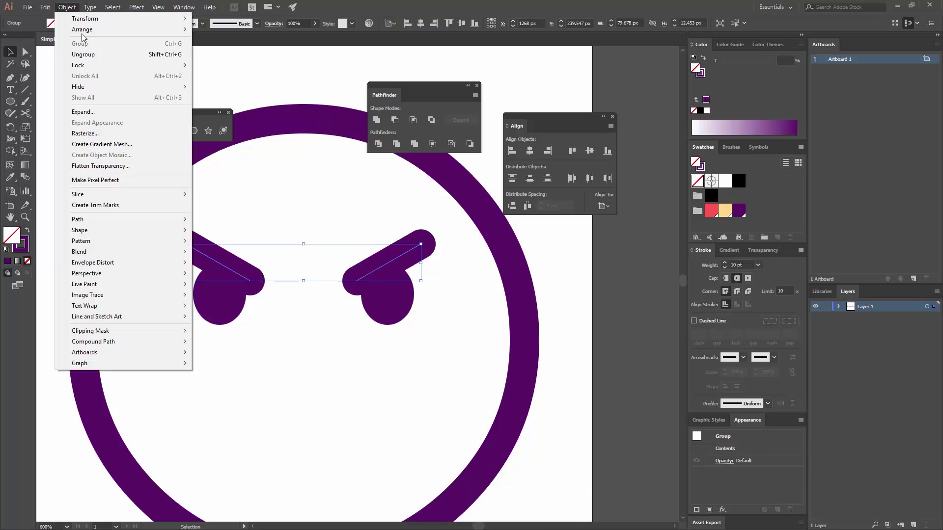
{"action": "left_click", "coordinate": [100, 55]}
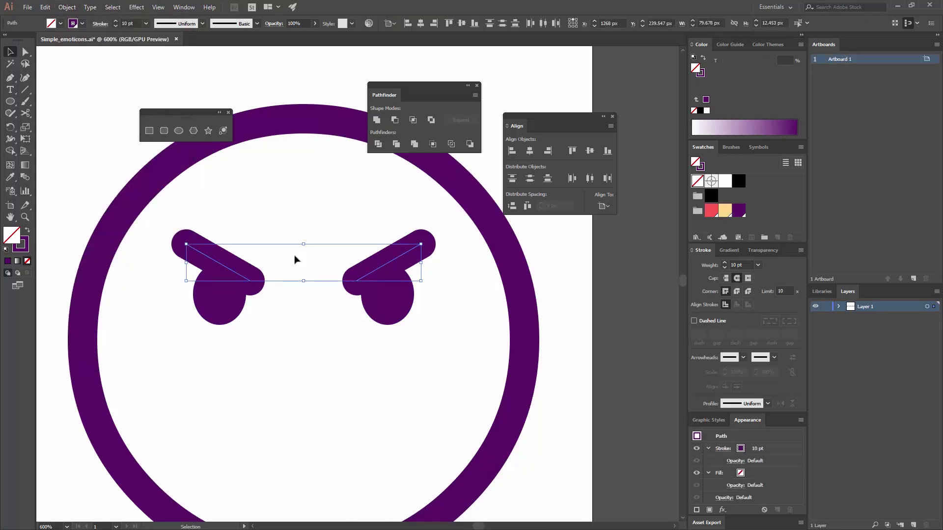
{"action": "left_click", "coordinate": [294, 259]}
Rotate the left eyebrow about 63° counterclockwise around its outer endpoint so its inner end slants upward
{"action": "left_click", "coordinate": [246, 273]}
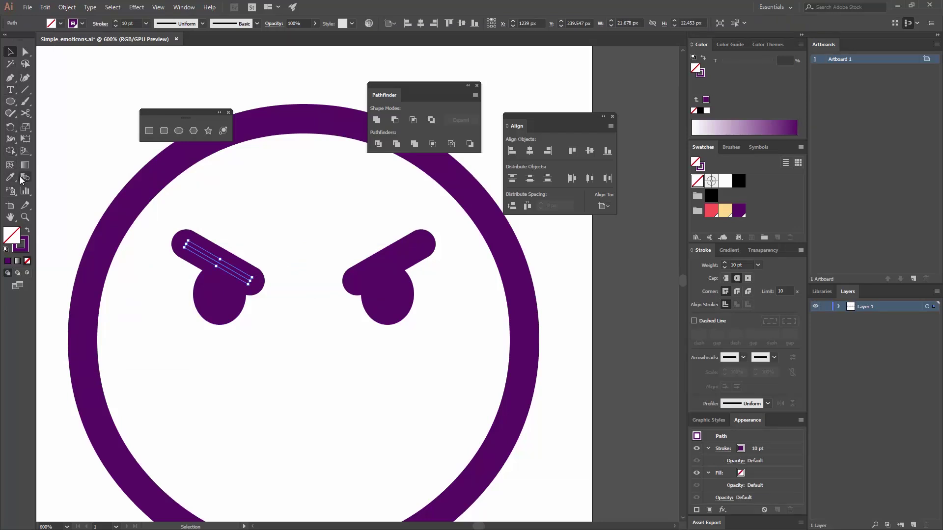
{"action": "left_click", "coordinate": [14, 128]}
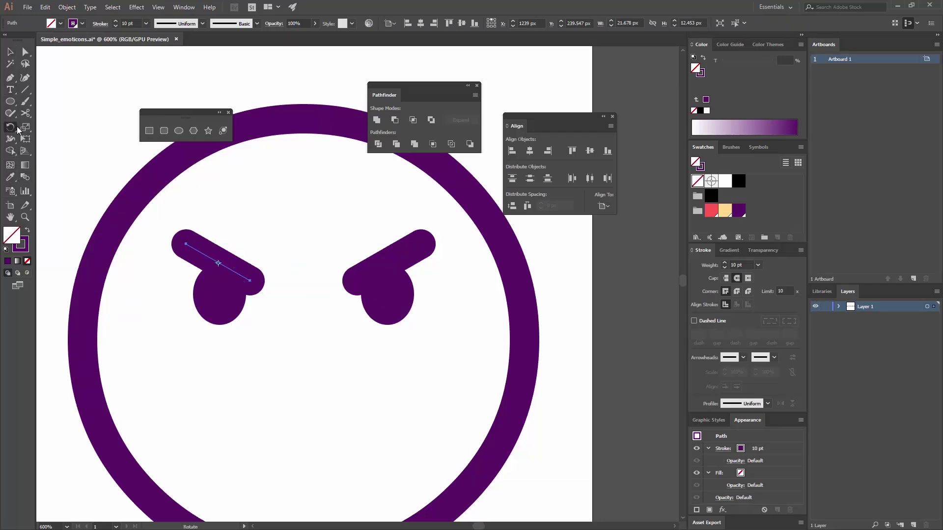
{"action": "left_click", "coordinate": [187, 244]}
{"action": "left_click_drag", "start_coordinate": [254, 282], "coordinate": [256, 203]}
{"action": "key", "text": "v"}
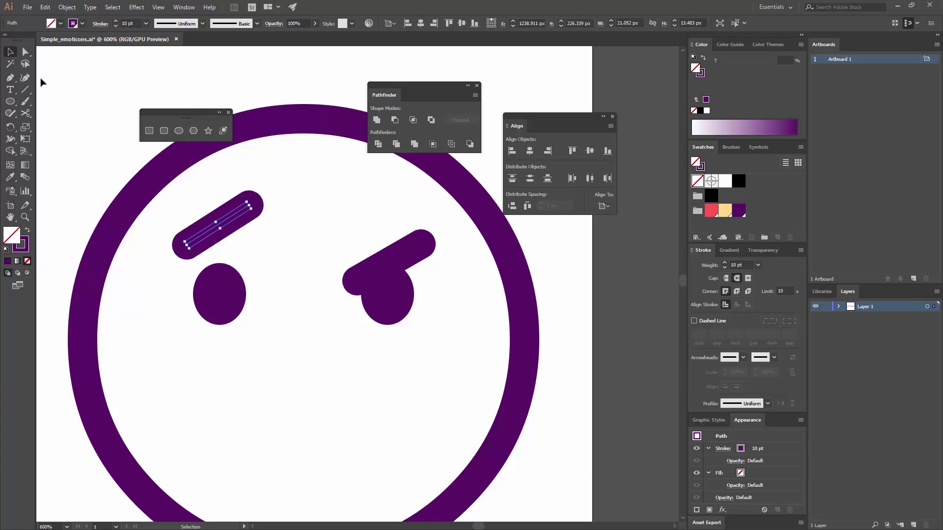
Delete the old eyebrow over the copied face's right eye
{"action": "left_click", "coordinate": [289, 246]}
{"action": "left_click", "coordinate": [405, 257]}
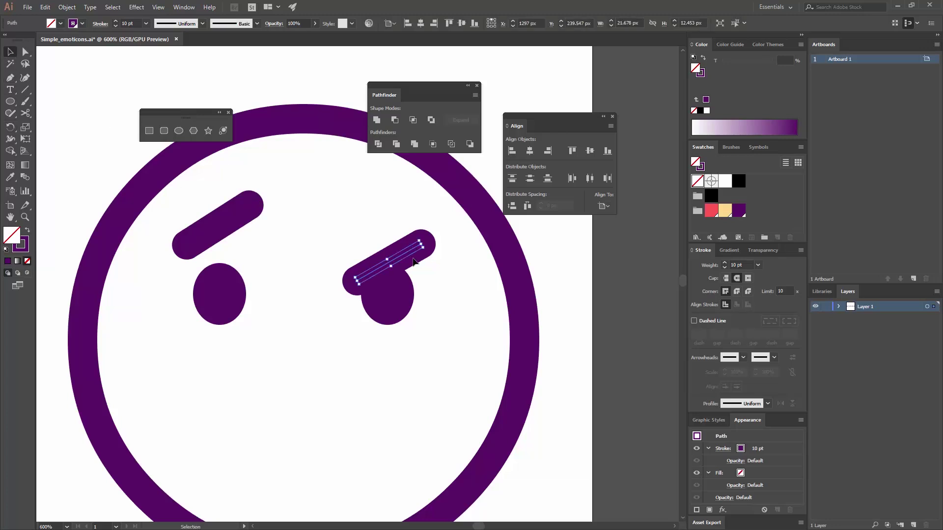
{"action": "key", "text": "Delete"}
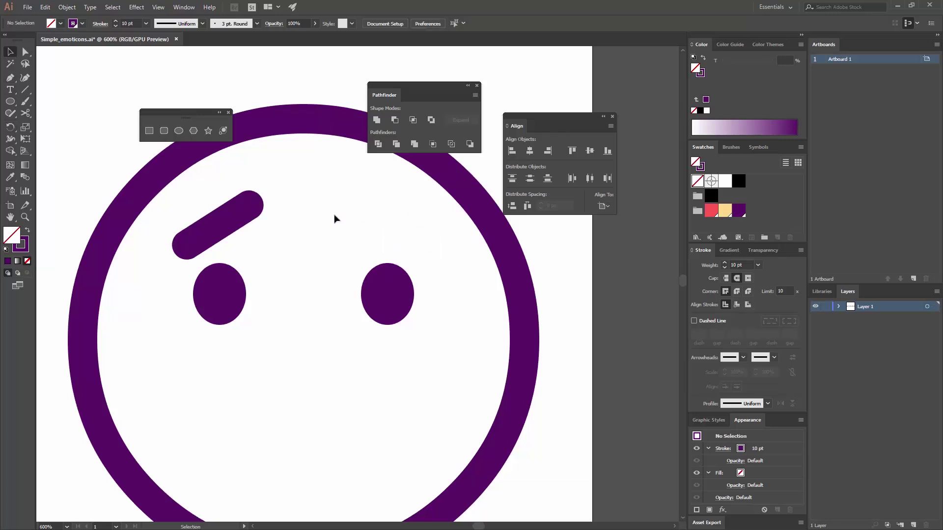
Create a copy of the left eyebrow reflected across the vertical axis and move it horizontally above the right eye
{"action": "left_click", "coordinate": [229, 223]}
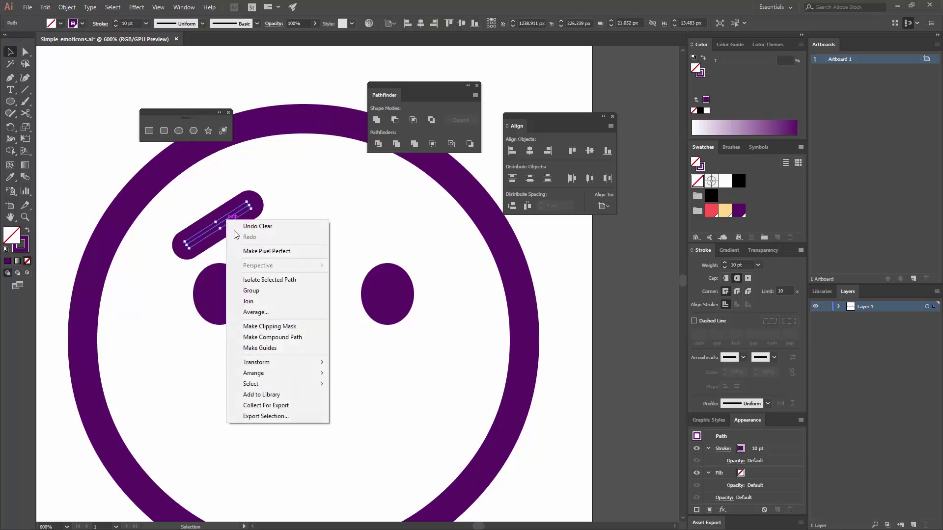
{"action": "right_click", "coordinate": [227, 221]}
{"action": "mouse_move", "coordinate": [284, 356]}
{"action": "left_click", "coordinate": [138, 404]}
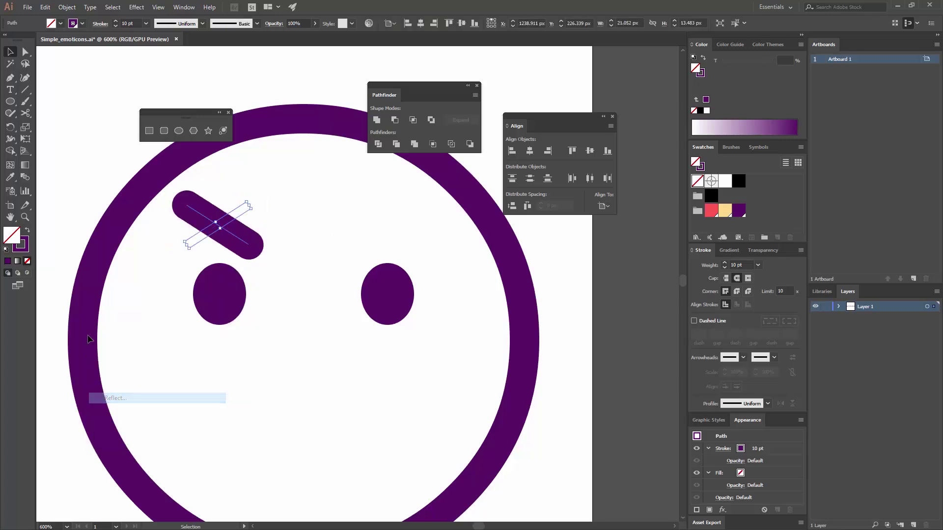
{"action": "left_click", "coordinate": [501, 267]}
{"action": "left_click", "coordinate": [320, 360]}
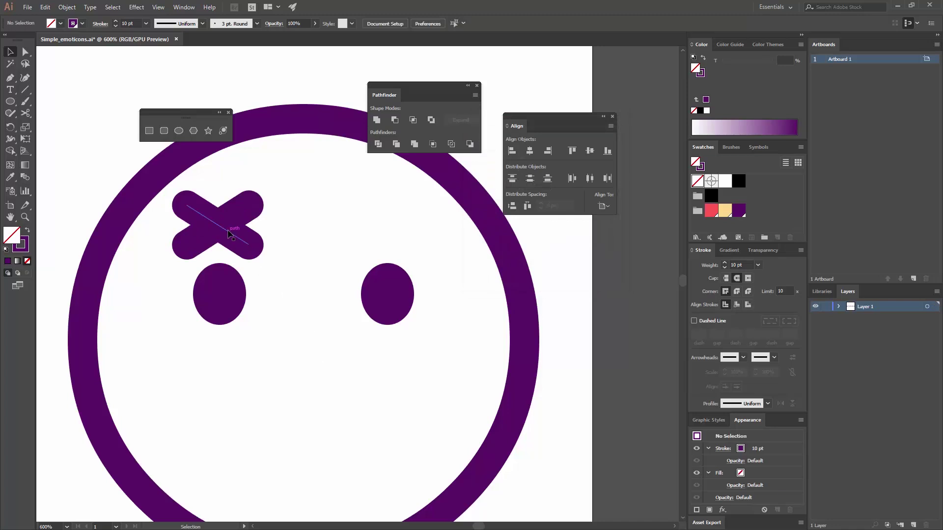
{"action": "left_click_drag", "start_coordinate": [228, 240], "coordinate": [411, 239]}
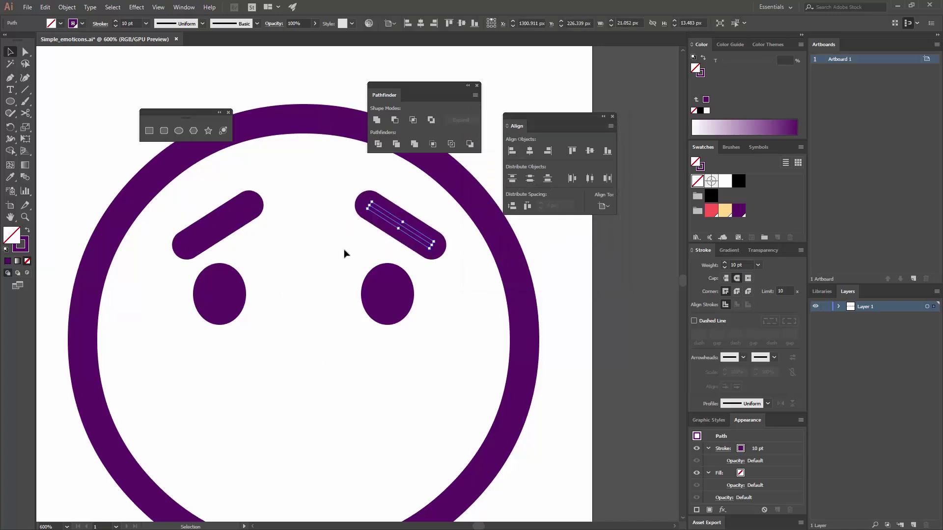
Group the left eyebrow with its mirrored copy above the right eye
{"action": "left_click", "coordinate": [341, 254]}
{"action": "left_click", "coordinate": [225, 227]}
{"action": "left_click", "coordinate": [387, 211], "text": "shift"}
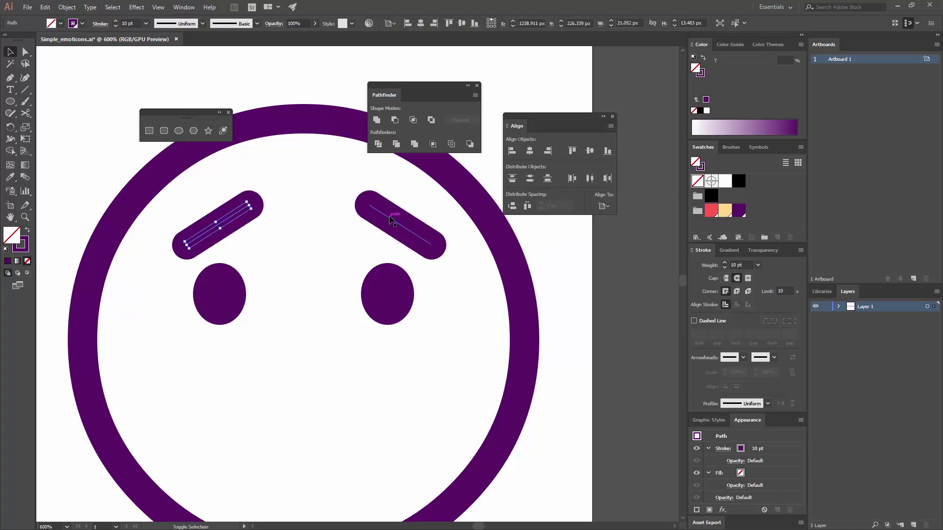
{"action": "key", "text": "ctrl+g"}
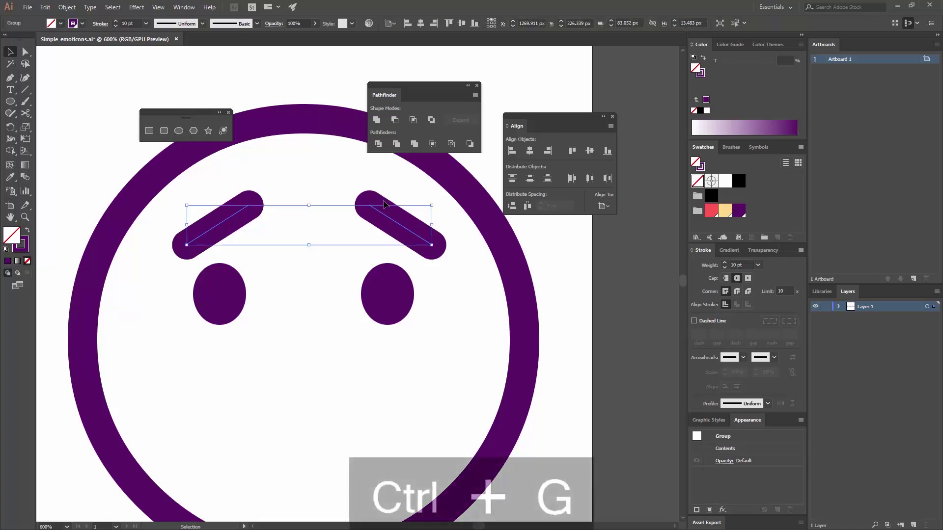
Centre the eyebrow group horizontally on the face outline and raise it about 9 px, to Y 217.339 px
{"action": "left_click", "coordinate": [302, 121], "text": "shift"}
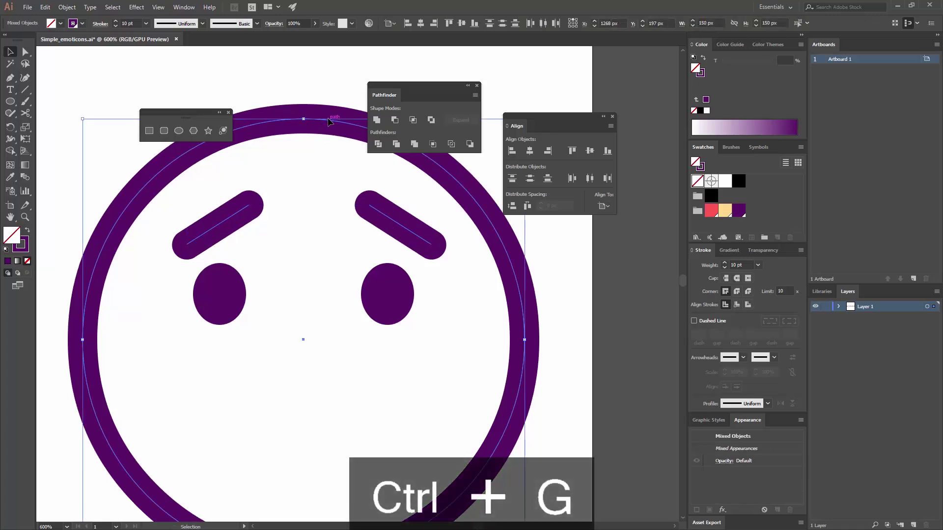
{"action": "left_click", "coordinate": [524, 152]}
{"action": "left_click", "coordinate": [343, 225]}
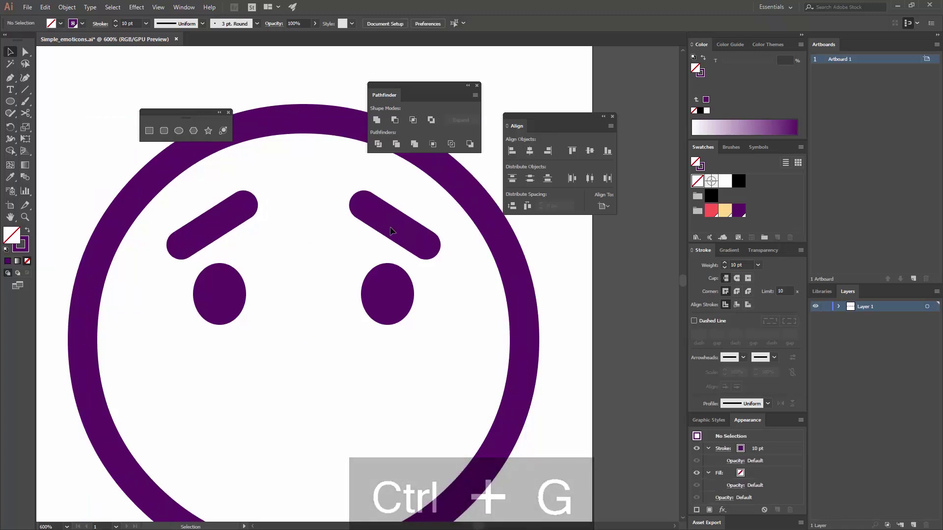
{"action": "left_click_drag", "start_coordinate": [391, 223], "coordinate": [391, 196]}
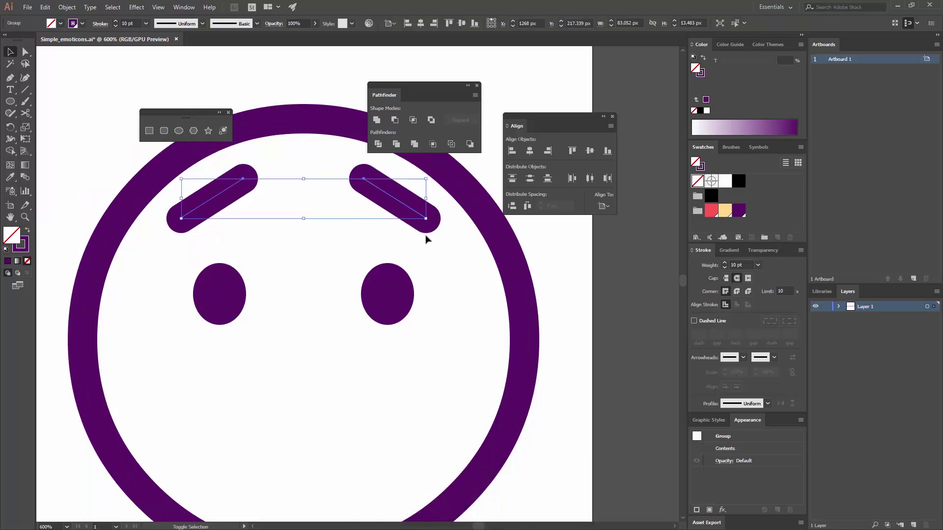
{"action": "left_click", "coordinate": [442, 253]}
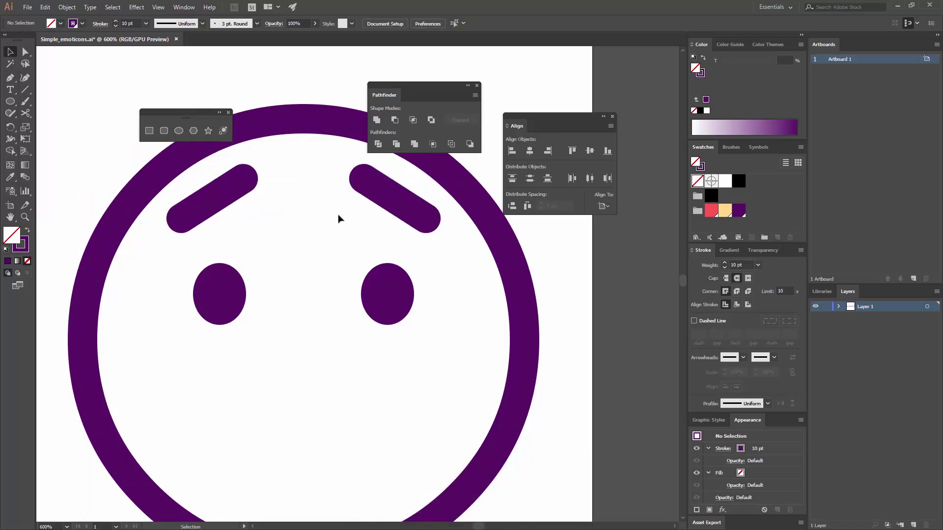
Draw a 23 × 20 px ellipse below the eyes of the fifth face and give it a purple fill with no stroke
{"action": "scroll", "coordinate": [338, 218], "scroll_direction": "down", "scroll_amount": 2}
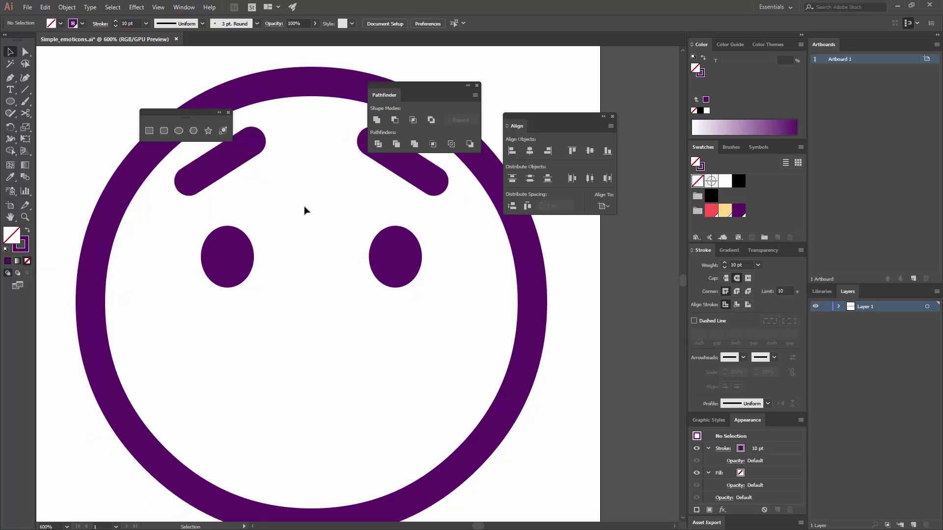
{"action": "left_click", "coordinate": [178, 131]}
{"action": "left_click", "coordinate": [281, 295]}
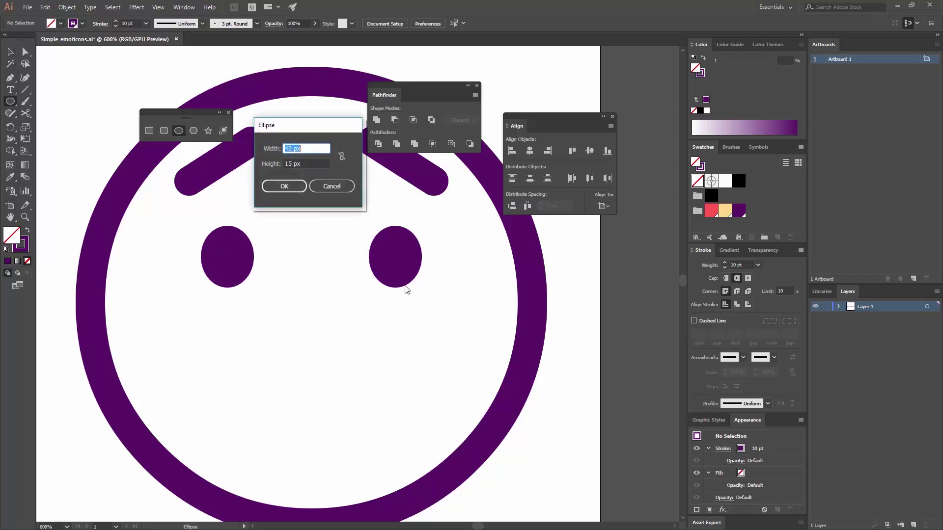
{"action": "type", "text": "23"}
{"action": "key", "text": "Tab"}
{"action": "type", "text": "20"}
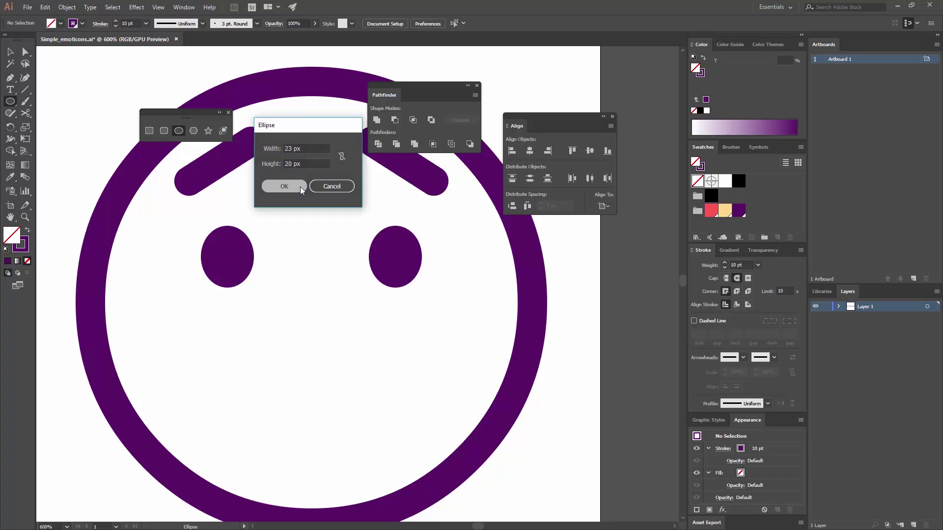
{"action": "left_click", "coordinate": [301, 191]}
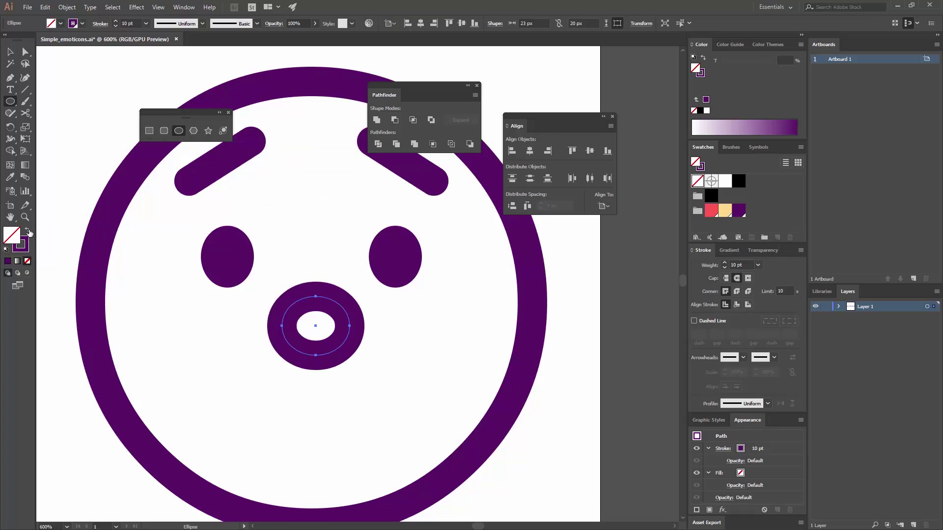
{"action": "left_click", "coordinate": [27, 230]}
Move the mouth ellipse's lowest anchor point straight up so its underside curves inward
{"action": "left_click", "coordinate": [8, 51]}
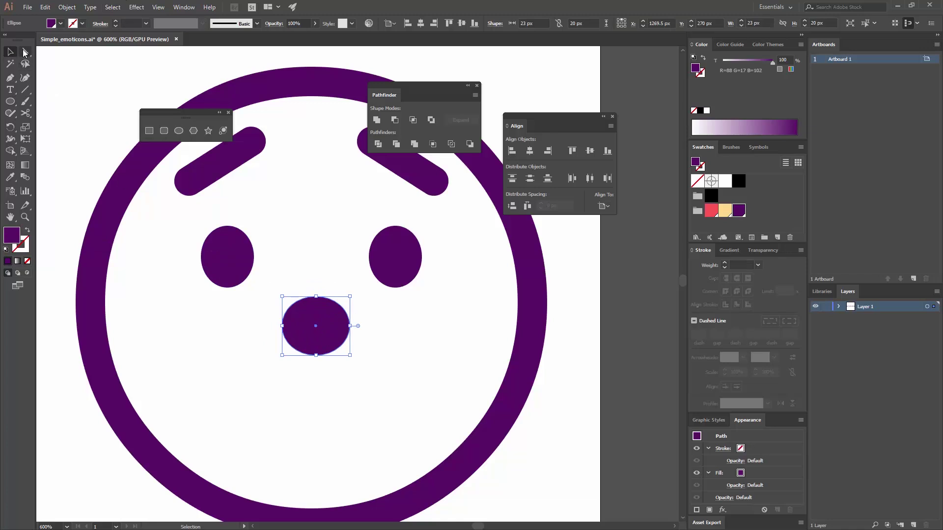
{"action": "key", "text": "a"}
{"action": "left_click", "coordinate": [316, 355]}
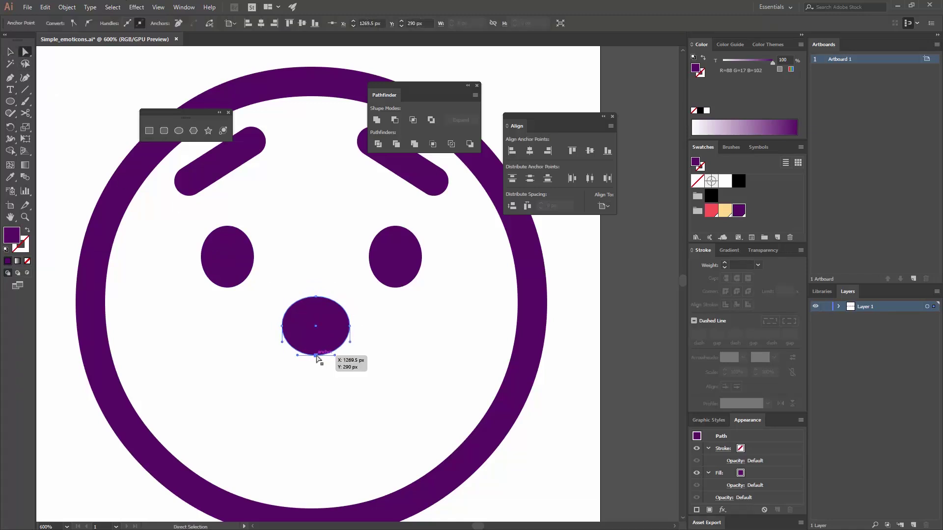
{"action": "left_click_drag", "start_coordinate": [317, 356], "coordinate": [316, 333]}
Centre the mouth horizontally on the face outline and raise it slightly towards the eyes
{"action": "key", "text": "v"}
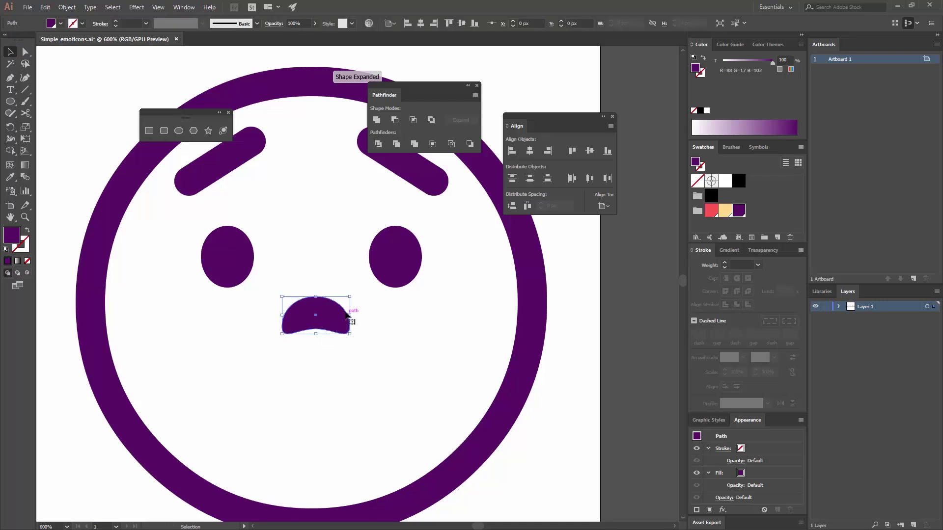
{"action": "left_click", "coordinate": [529, 263], "text": "shift"}
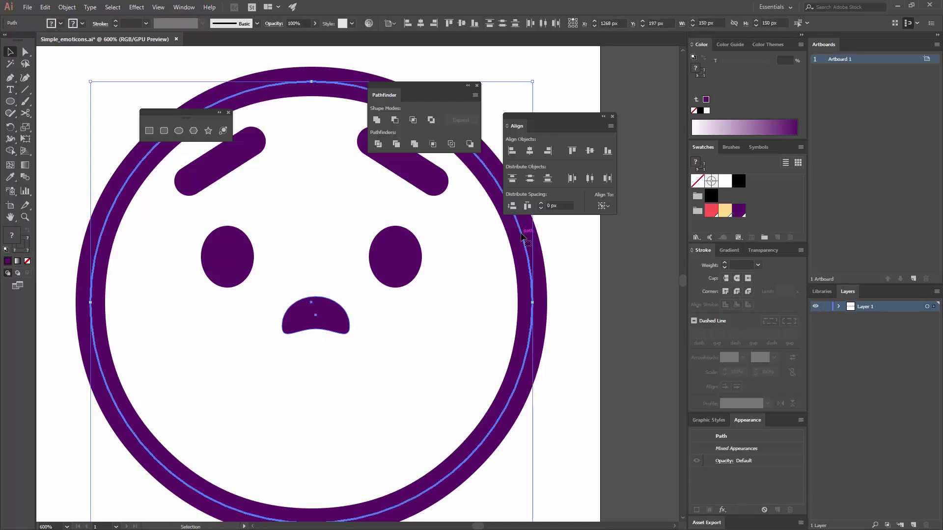
{"action": "left_click", "coordinate": [420, 23]}
{"action": "left_click", "coordinate": [581, 332]}
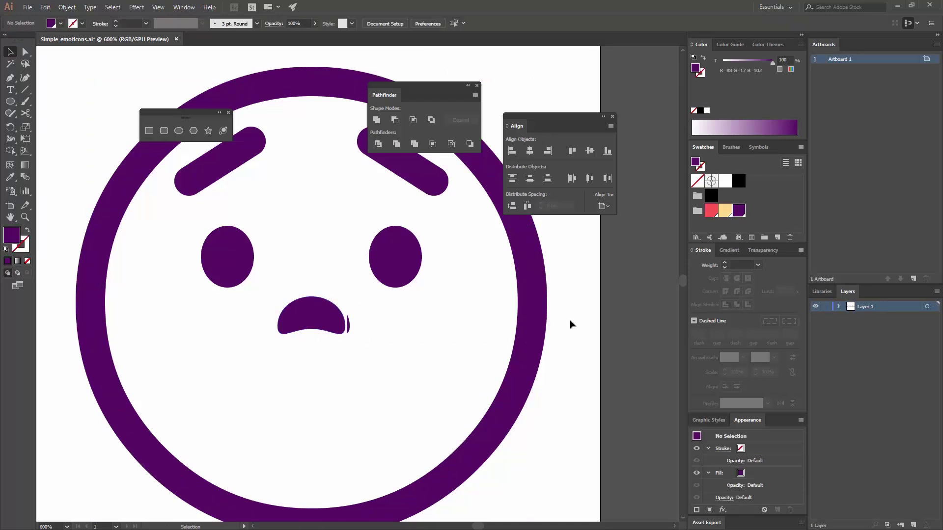
{"action": "left_click_drag", "start_coordinate": [316, 328], "coordinate": [317, 317]}
{"action": "left_click", "coordinate": [436, 326]}
Copy the outline circles of all five faces, leaving out their eyes, eyebrows and mouths
{"action": "key", "text": "ctrl+minus"}
{"action": "key", "text": "ctrl+minus"}
{"action": "key", "text": "ctrl+minus"}
{"action": "key", "text": "ctrl+minus"}
{"action": "key", "text": "ctrl+minus"}
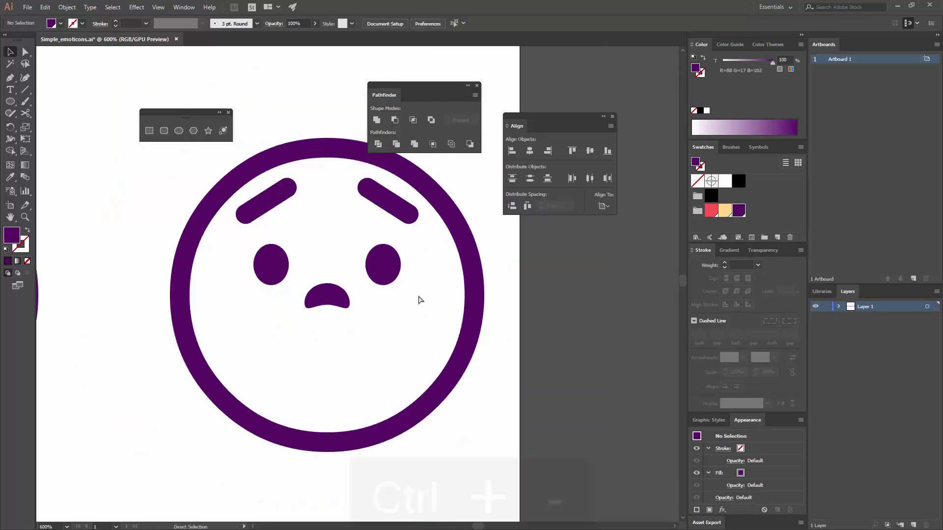
{"action": "left_click_drag", "start_coordinate": [269, 331], "coordinate": [532, 345]}
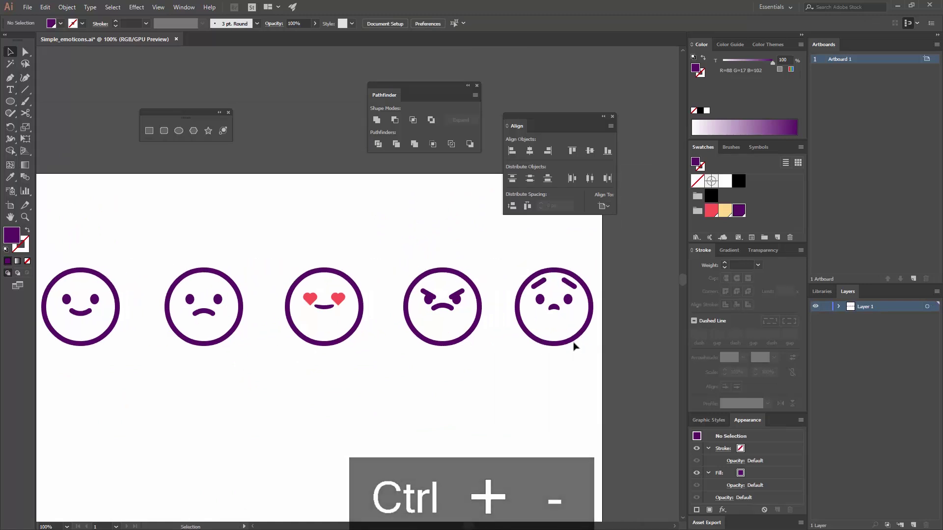
{"action": "left_click_drag", "start_coordinate": [607, 369], "coordinate": [507, 252]}
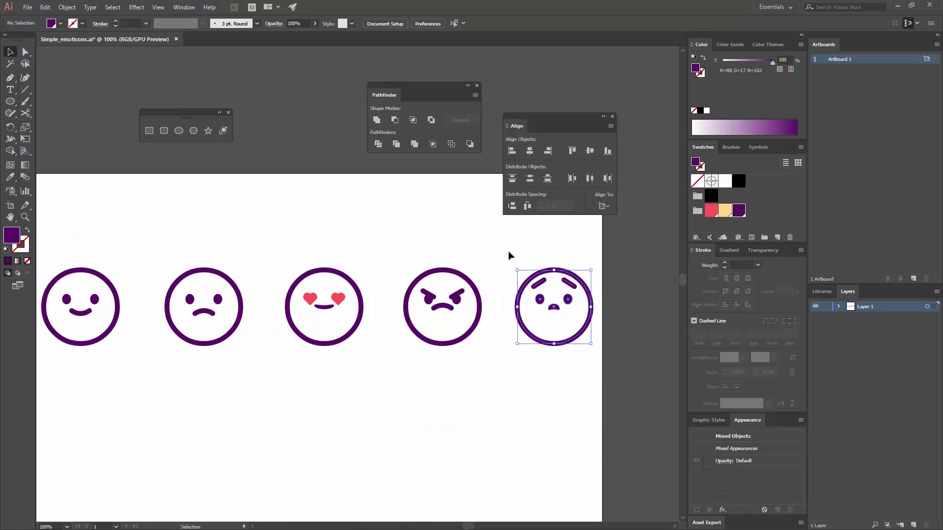
{"action": "left_click", "coordinate": [564, 255]}
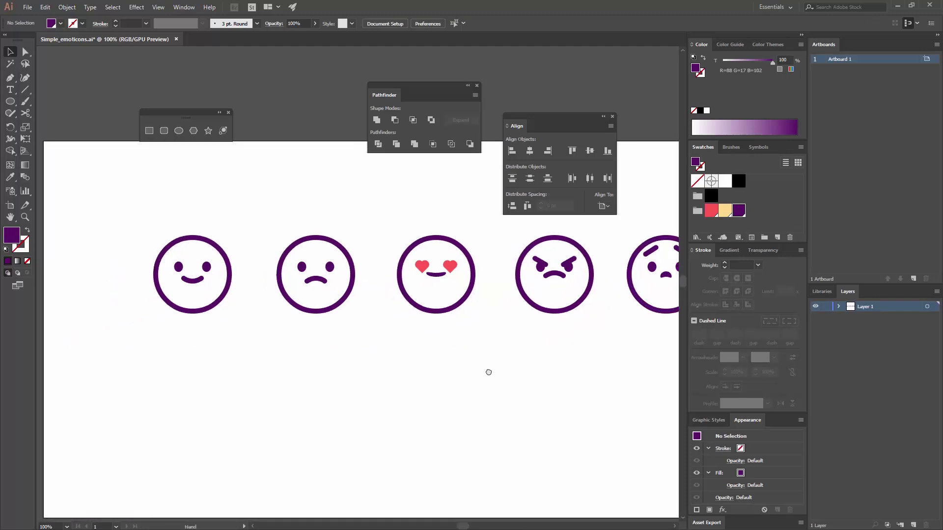
{"action": "left_click_drag", "start_coordinate": [612, 335], "coordinate": [114, 315]}
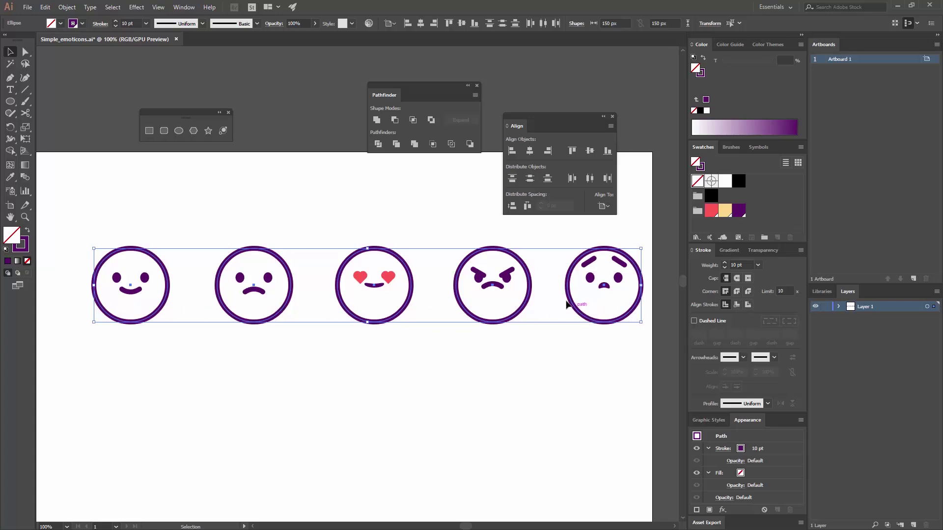
{"action": "key", "text": "ctrl+c"}
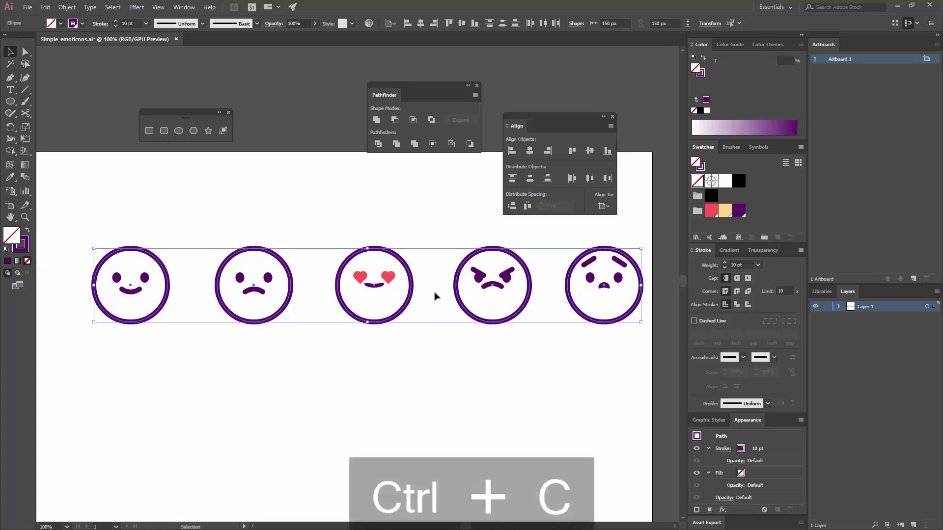
{"action": "left_click", "coordinate": [67, 7]}
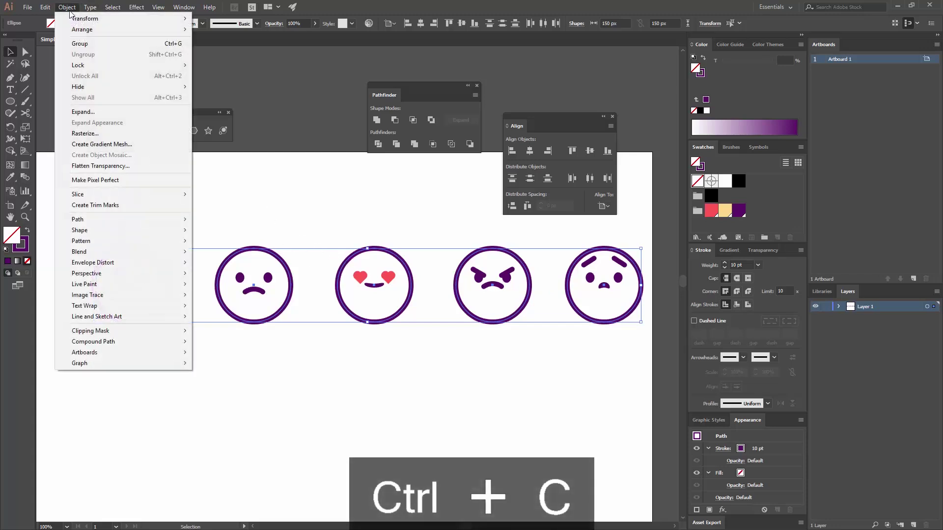
{"action": "mouse_move", "coordinate": [44, 7]}
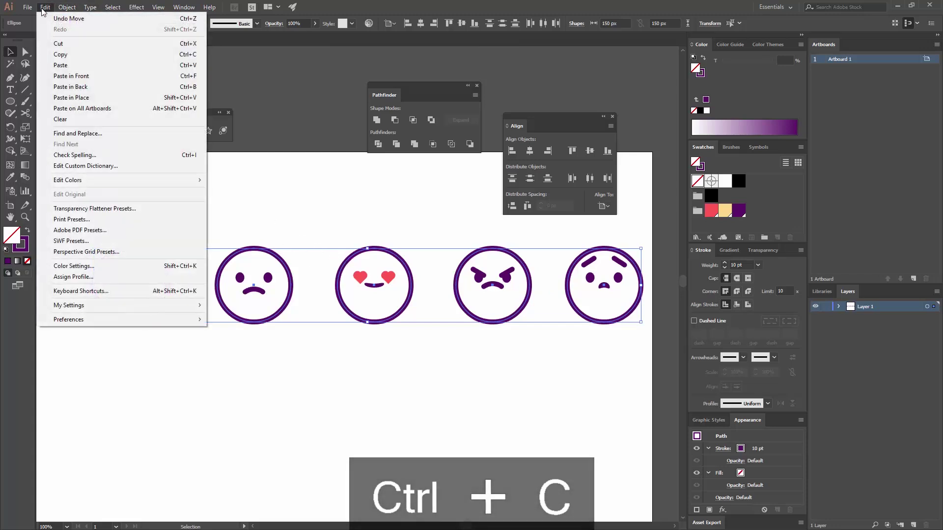
{"action": "left_click", "coordinate": [89, 54]}
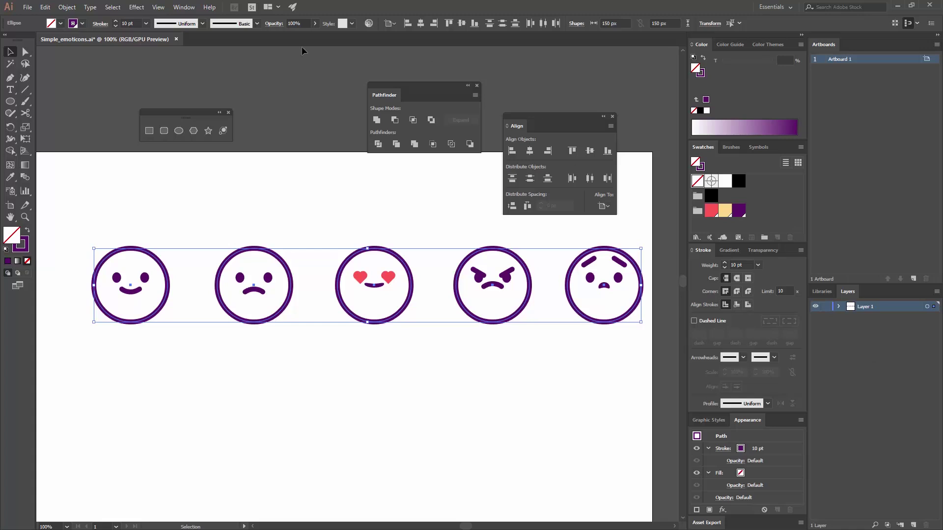
Add a new layer, place it beneath Layer 1 and make it the active layer with nothing selected
{"action": "left_click", "coordinate": [186, 7]}
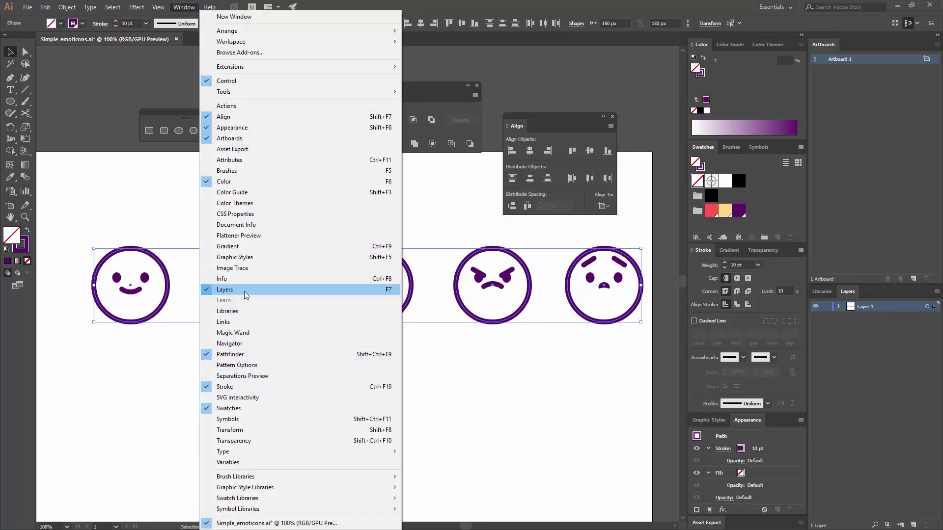
{"action": "left_click", "coordinate": [917, 414]}
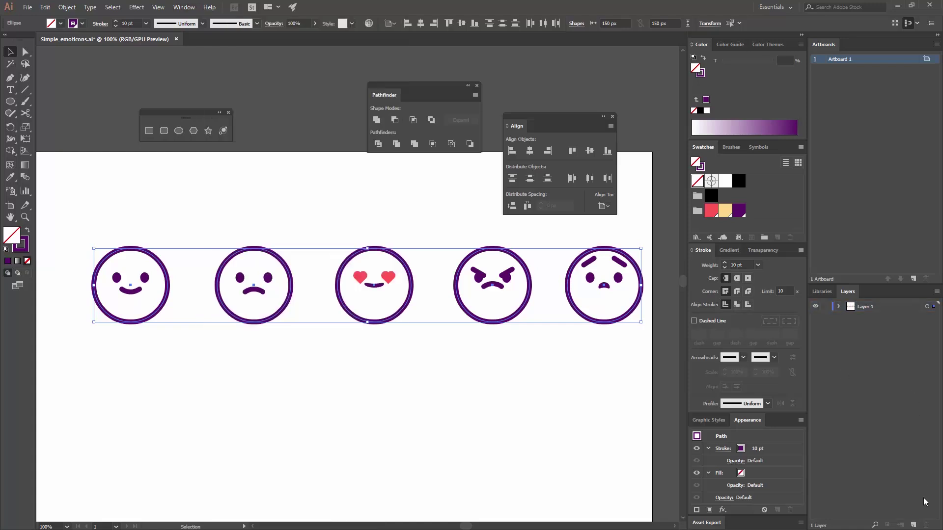
{"action": "left_click", "coordinate": [913, 525]}
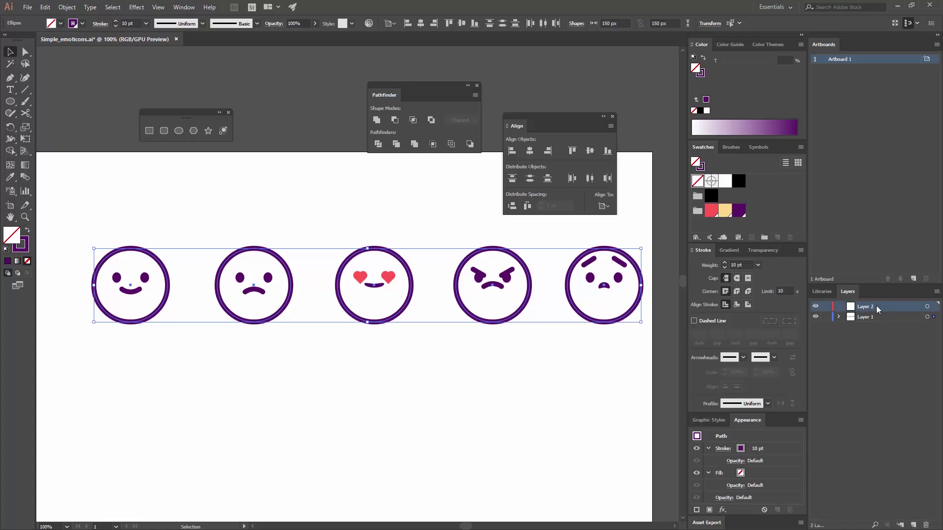
{"action": "left_click_drag", "start_coordinate": [884, 308], "coordinate": [885, 326]}
{"action": "left_click", "coordinate": [869, 318]}
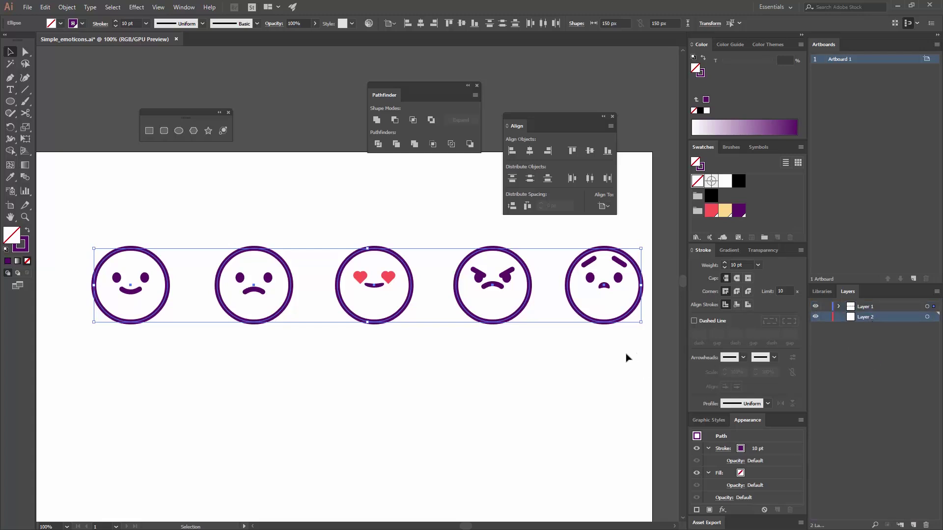
{"action": "left_click", "coordinate": [657, 355]}
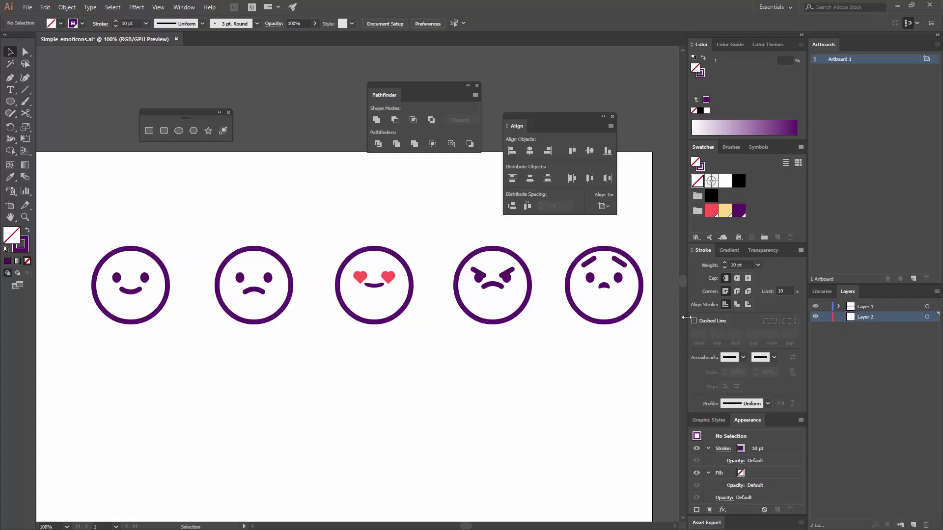
Paste the copied circles in place on the new lower layer and lock Layer 1
{"action": "key", "text": "ctrl+v"}
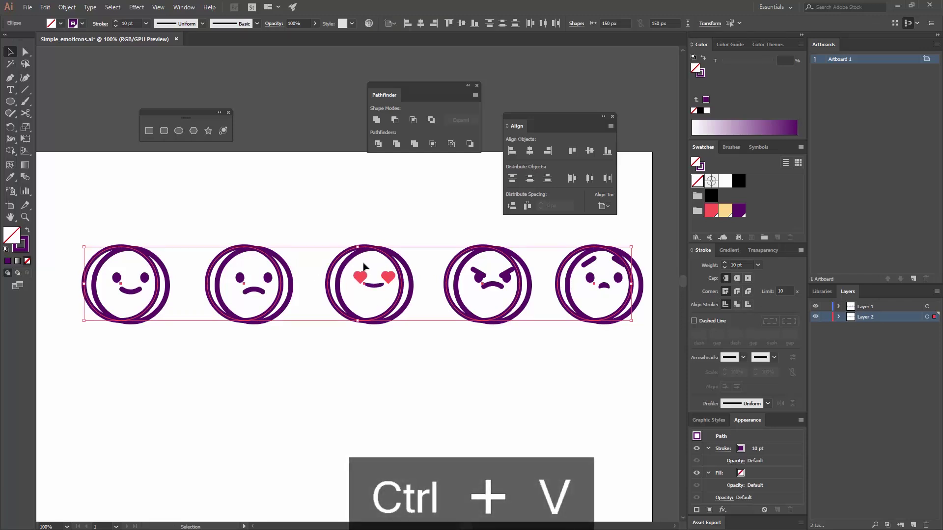
{"action": "key", "text": "ctrl+z"}
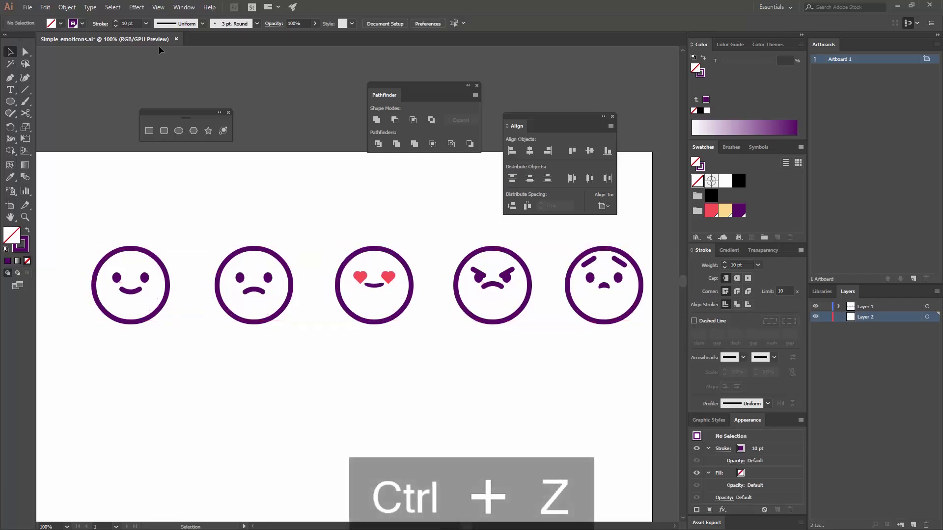
{"action": "left_click", "coordinate": [49, 8]}
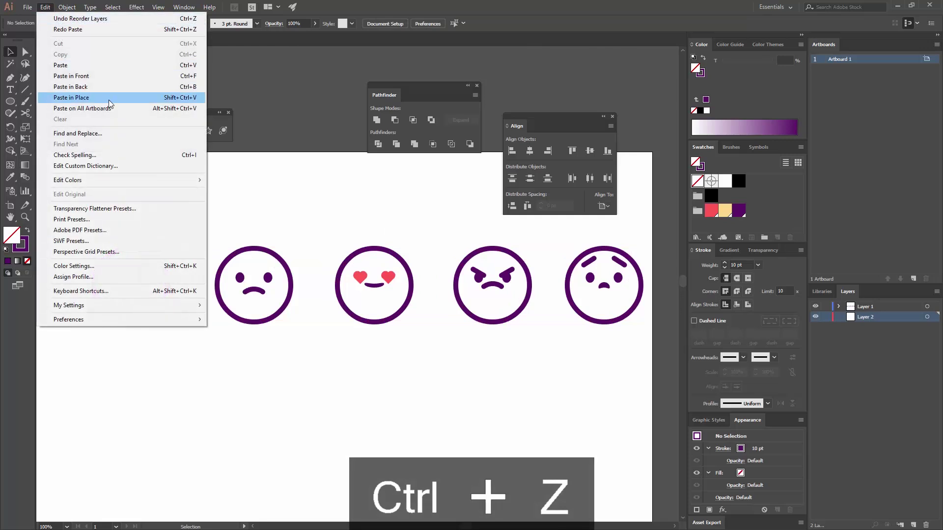
{"action": "left_click", "coordinate": [153, 97]}
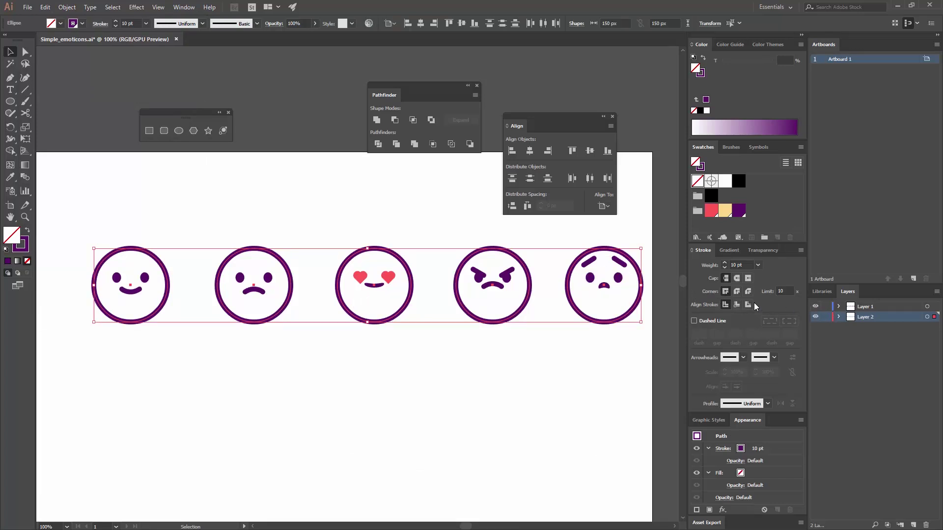
{"action": "left_click", "coordinate": [447, 349]}
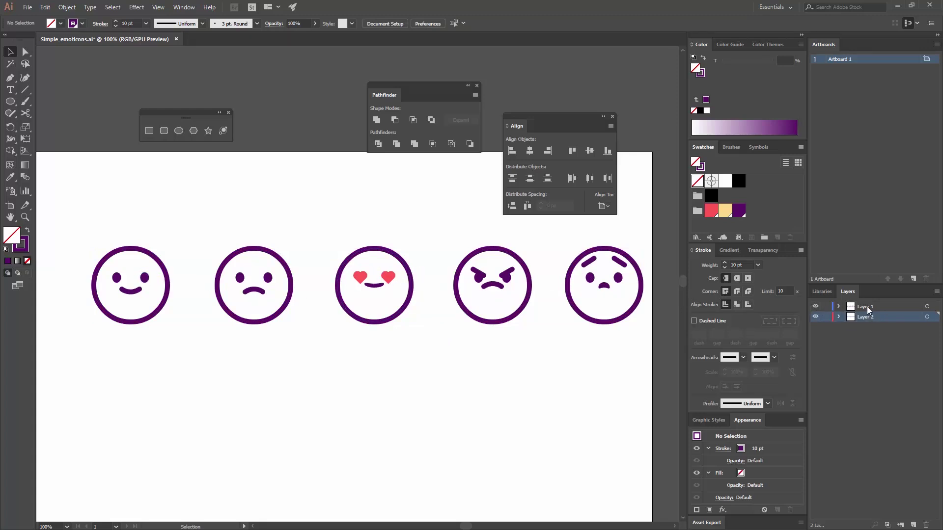
{"action": "left_click", "coordinate": [826, 308]}
Give the lower-layer circles of the smiling, frowning, heart-eyed and raised-eyebrow faces a light yellow fill (R=255 G=218 B=142) and no stroke
{"action": "left_click_drag", "start_coordinate": [618, 357], "coordinate": [535, 263]}
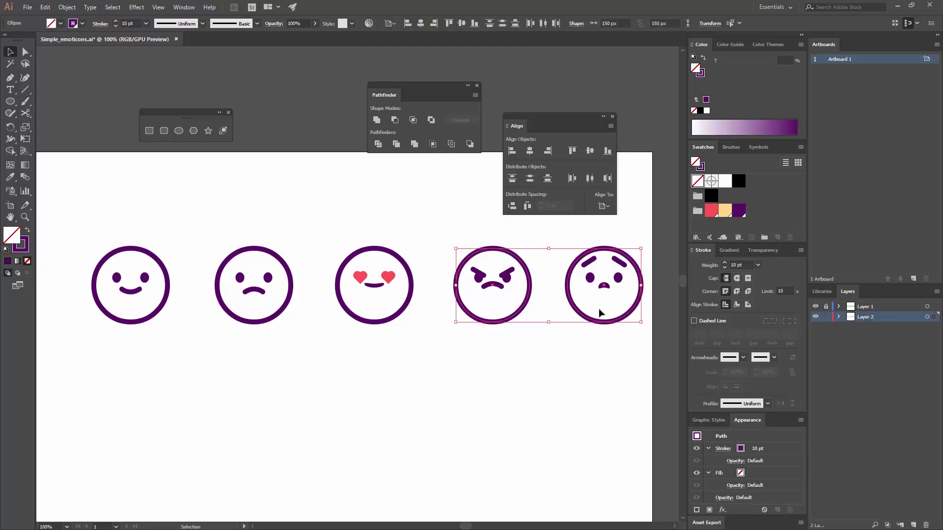
{"action": "left_click", "coordinate": [601, 330]}
{"action": "left_click_drag", "start_coordinate": [606, 347], "coordinate": [579, 307]}
{"action": "left_click", "coordinate": [613, 350]}
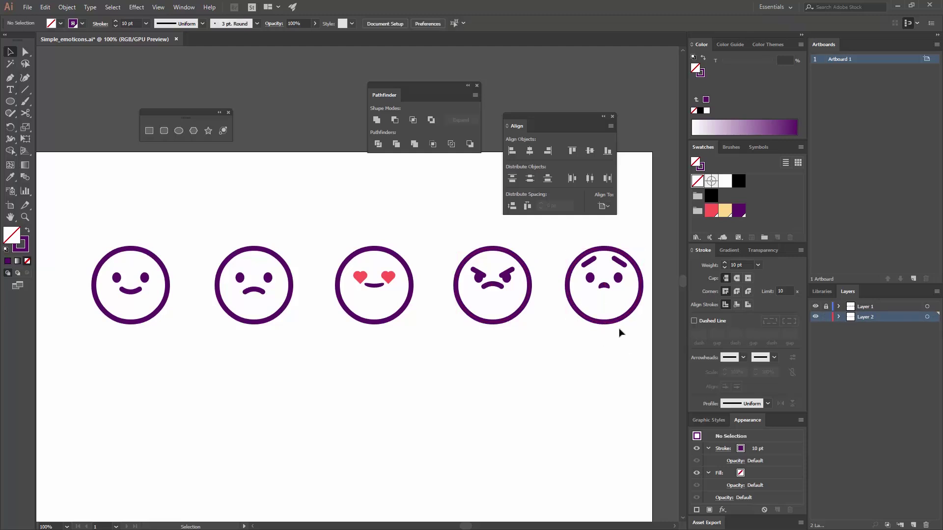
{"action": "left_click_drag", "start_coordinate": [623, 330], "coordinate": [591, 307]}
{"action": "left_click_drag", "start_coordinate": [431, 353], "coordinate": [95, 291]}
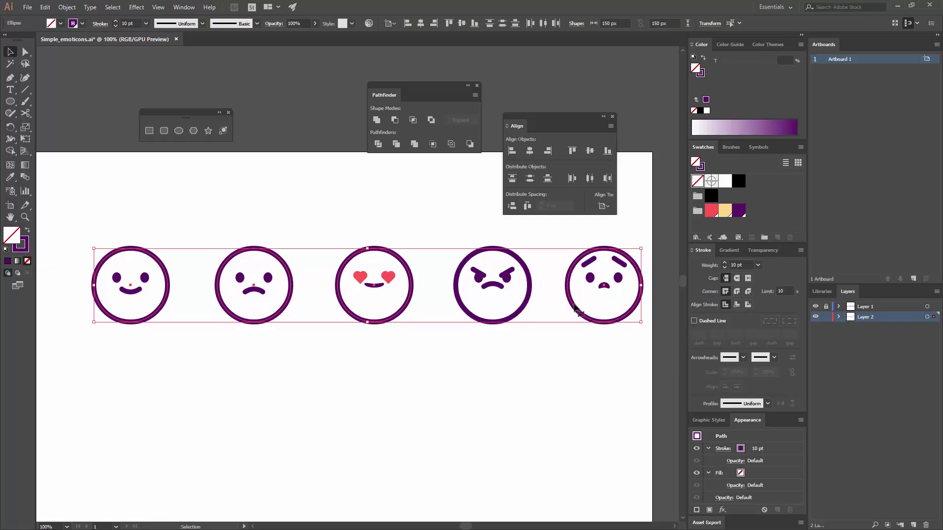
{"action": "left_click", "coordinate": [27, 232]}
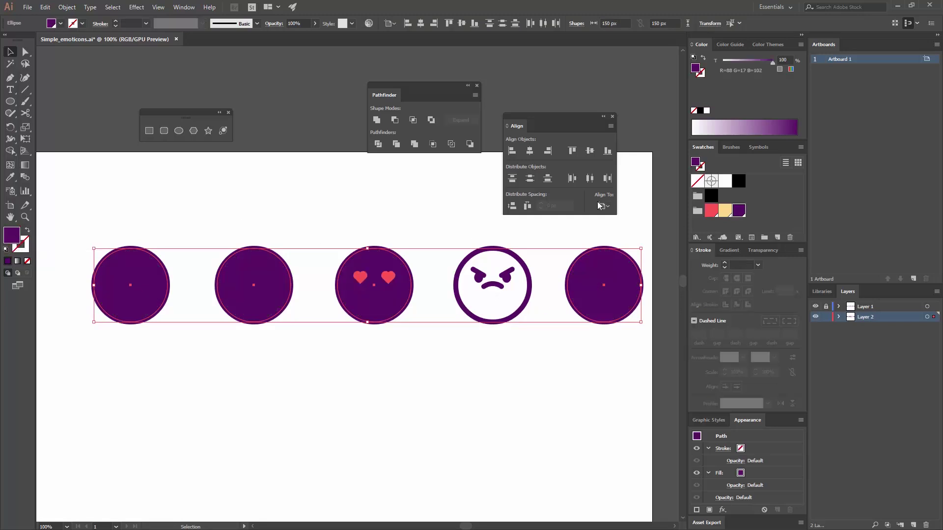
{"action": "left_click", "coordinate": [727, 210]}
{"action": "left_click", "coordinate": [455, 321]}
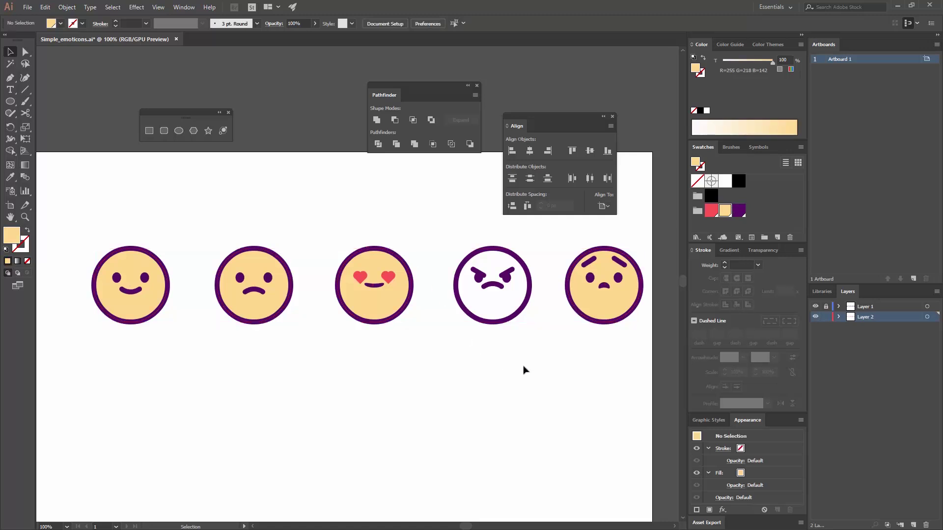
Give the angry face's lower-layer circle the red swatch as its fill and no stroke
{"action": "left_click_drag", "start_coordinate": [525, 365], "coordinate": [495, 310]}
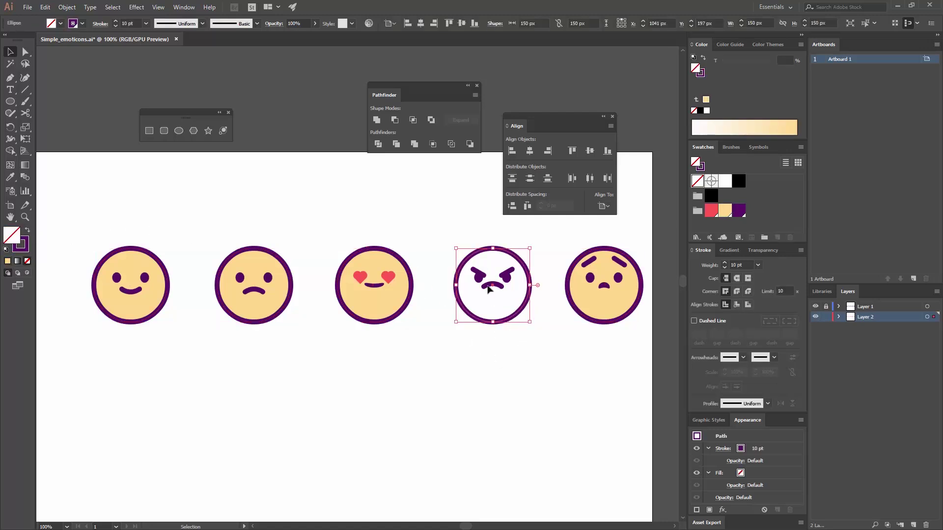
{"action": "left_click", "coordinate": [28, 231]}
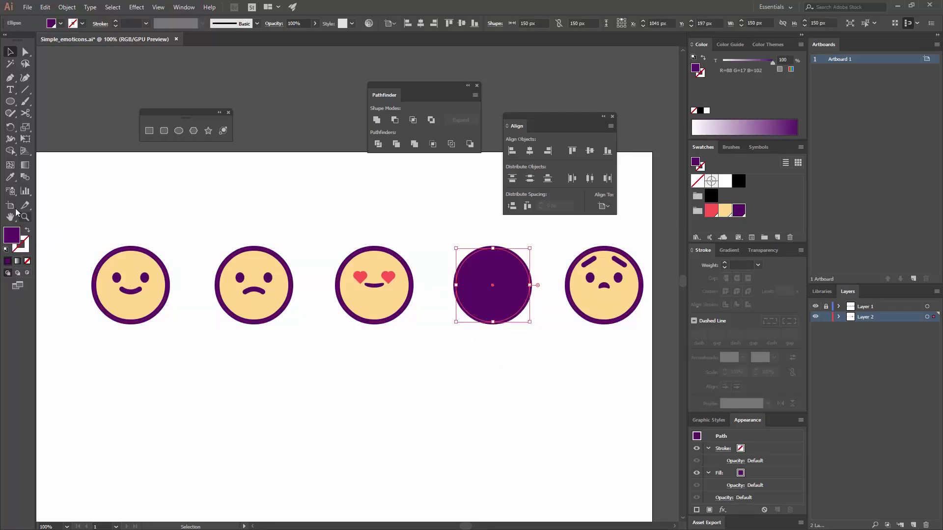
{"action": "left_click", "coordinate": [711, 210]}
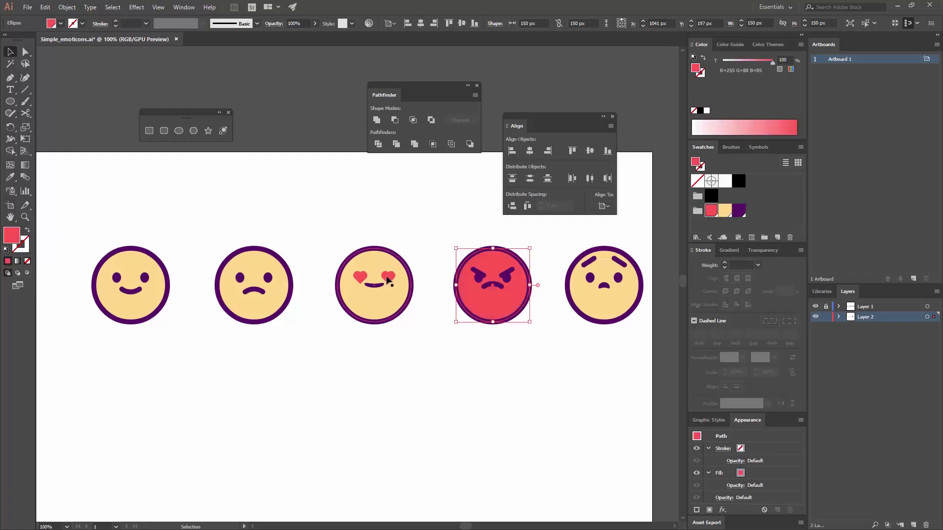
{"action": "left_click", "coordinate": [529, 365]}
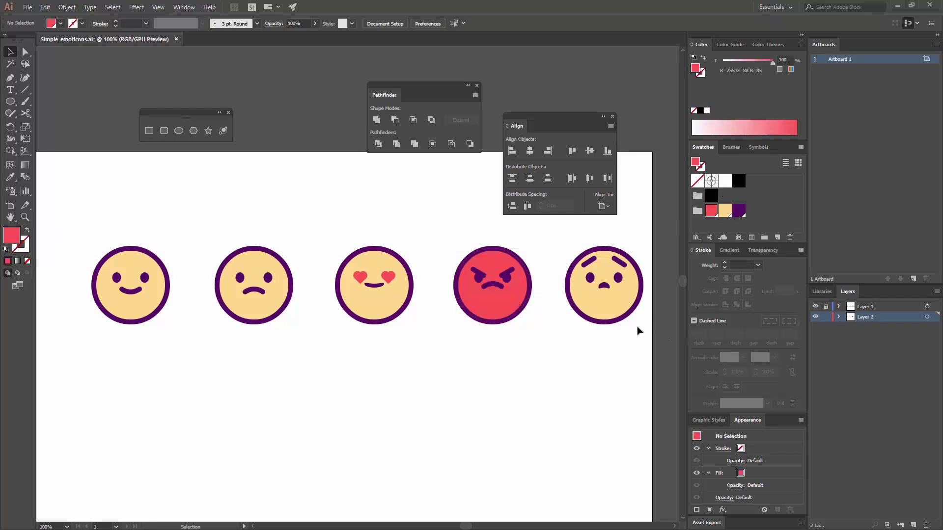
Unlock Layer 1 and group each of the five faces separately with its features, outline and filled circle
{"action": "left_click", "coordinate": [826, 308]}
{"action": "left_click_drag", "start_coordinate": [192, 356], "coordinate": [69, 221]}
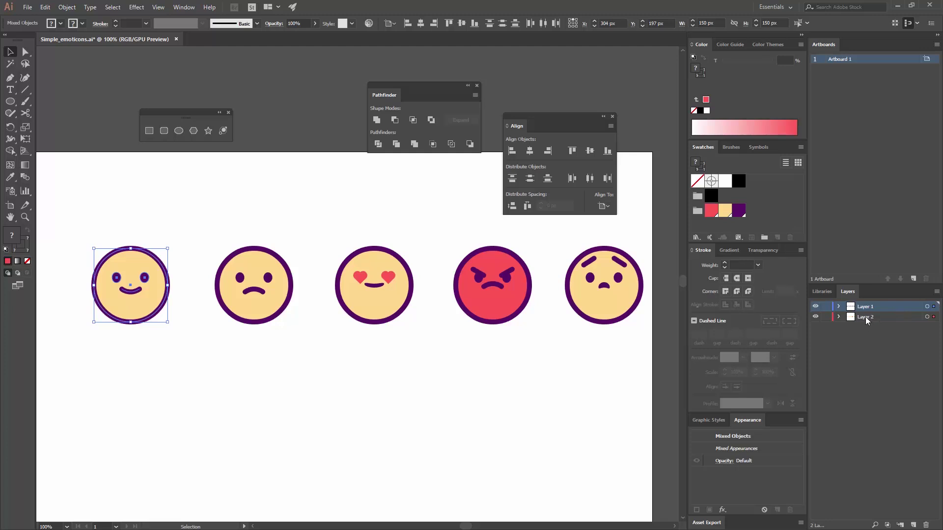
{"action": "key", "text": "a"}
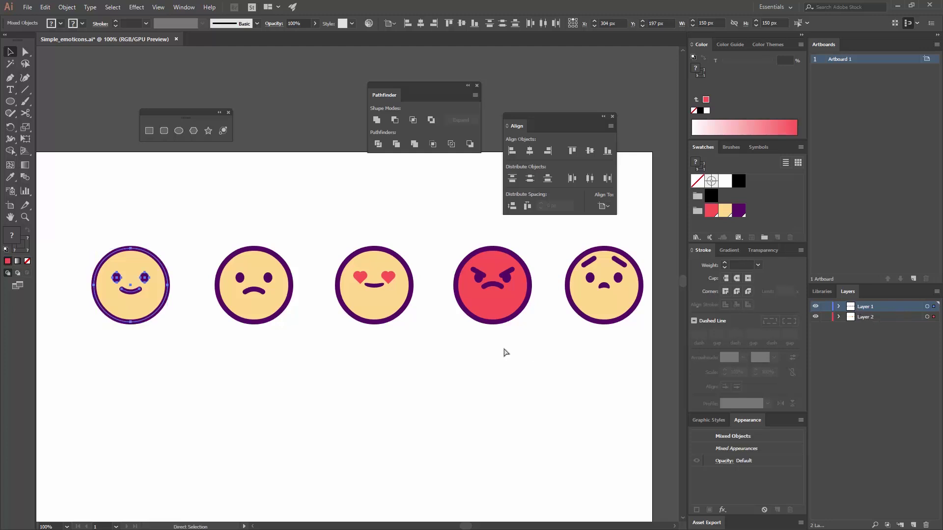
{"action": "key", "text": "ctrl+g"}
{"action": "left_click_drag", "start_coordinate": [319, 338], "coordinate": [202, 237]}
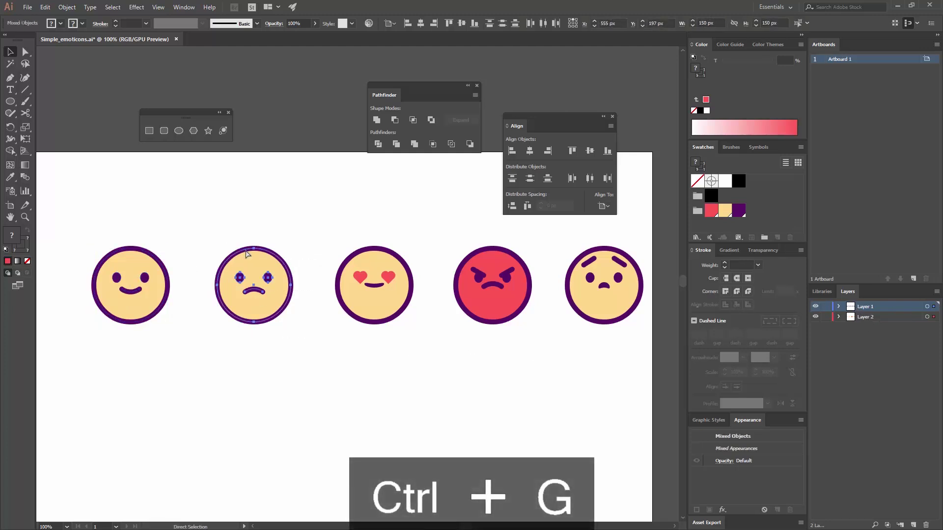
{"action": "left_click_drag", "start_coordinate": [428, 339], "coordinate": [326, 220]}
{"action": "key", "text": "v"}
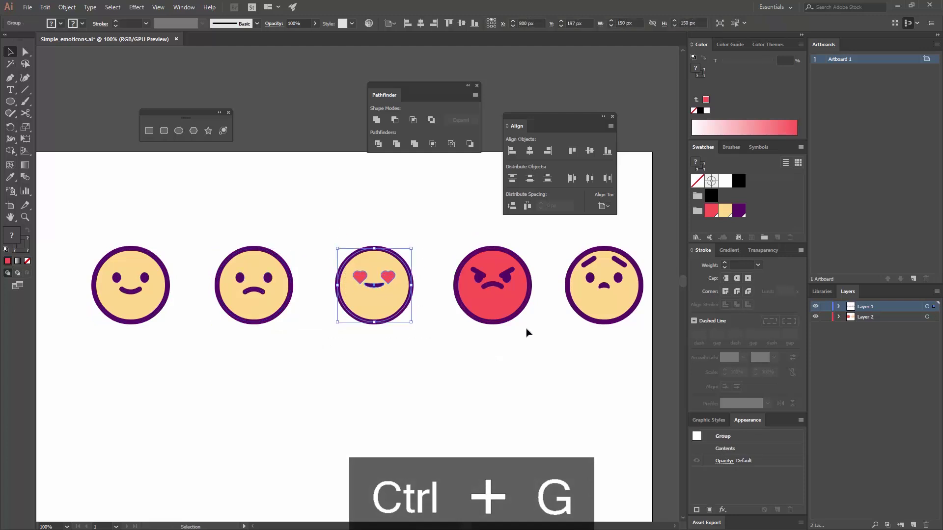
{"action": "left_click_drag", "start_coordinate": [532, 334], "coordinate": [434, 218]}
{"action": "left_click_drag", "start_coordinate": [640, 337], "coordinate": [532, 234]}
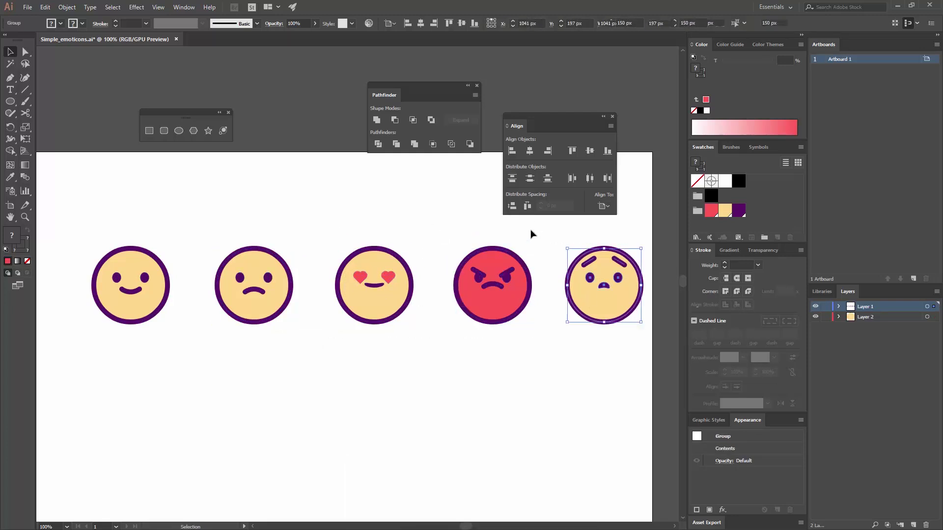
{"action": "key", "text": "ctrl+g"}
{"action": "left_click", "coordinate": [630, 352]}
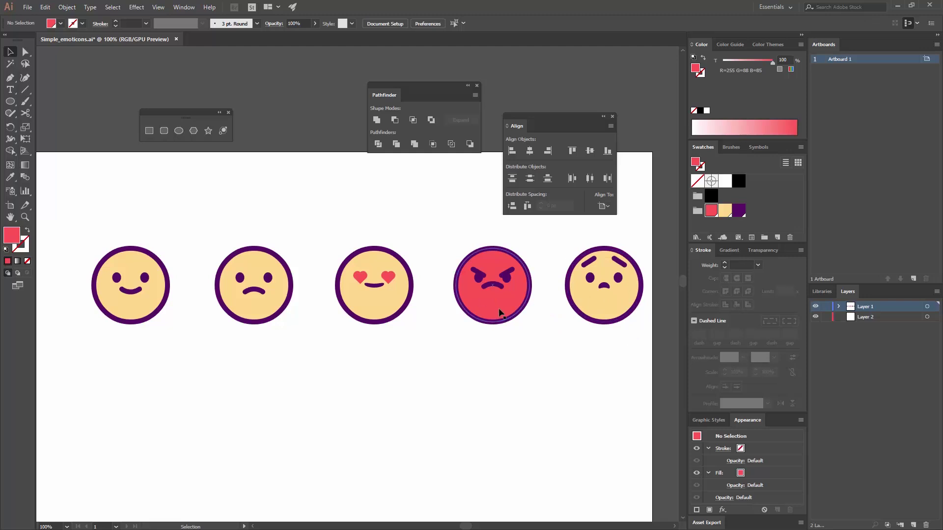
Try grouping all five faces and moving the whole row, and undo both the move and the grouping
{"action": "key", "text": "ctrl+minus"}
{"action": "left_click_drag", "start_coordinate": [560, 317], "coordinate": [179, 237]}
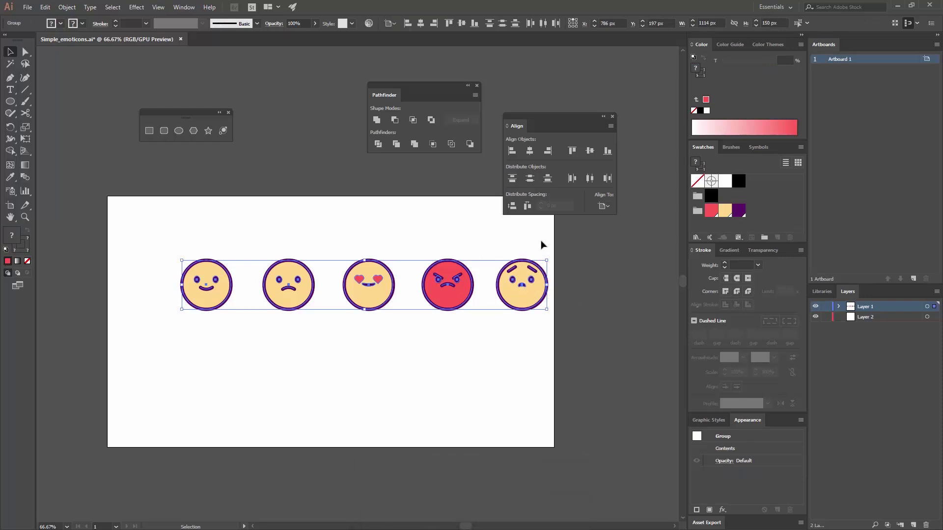
{"action": "key", "text": "a"}
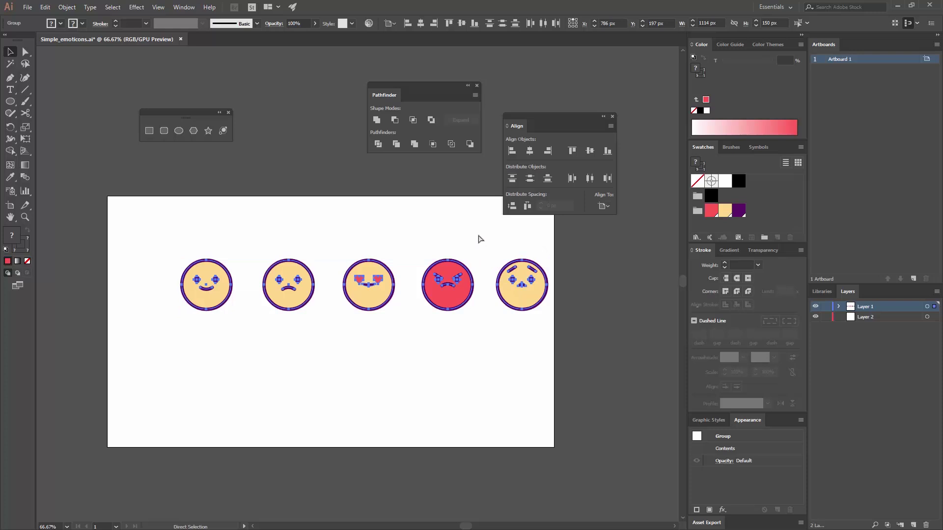
{"action": "key", "text": "ctrl+g"}
{"action": "left_click_drag", "start_coordinate": [431, 281], "coordinate": [417, 284]}
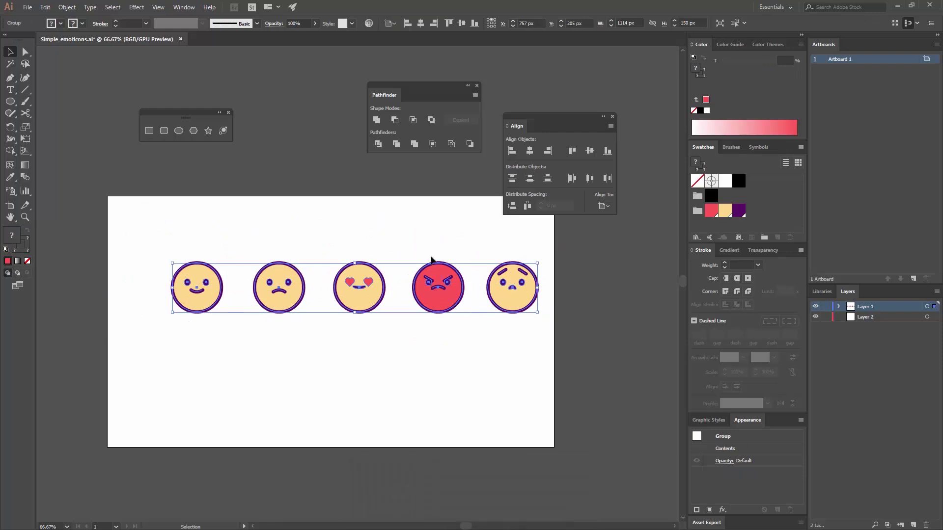
{"action": "key", "text": "ctrl+z"}
{"action": "key", "text": "ctrl+z"}
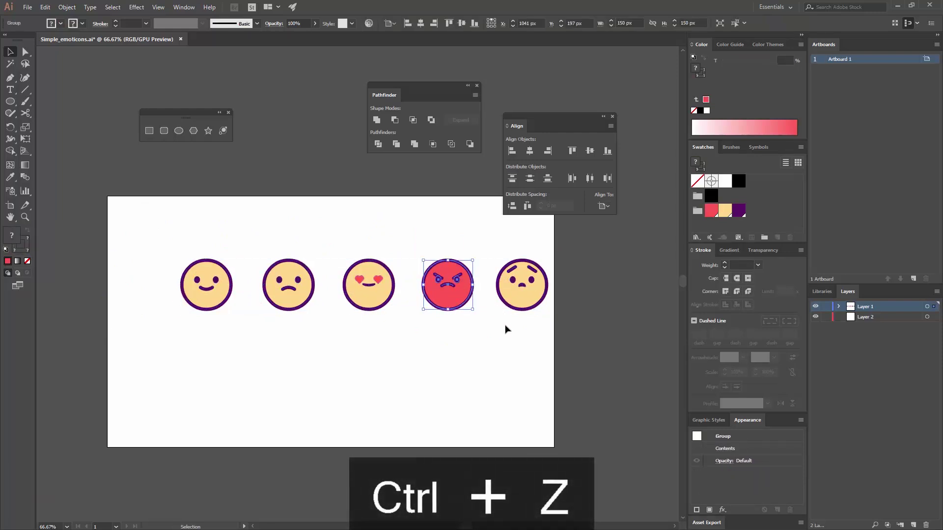
{"action": "left_click", "coordinate": [507, 329]}
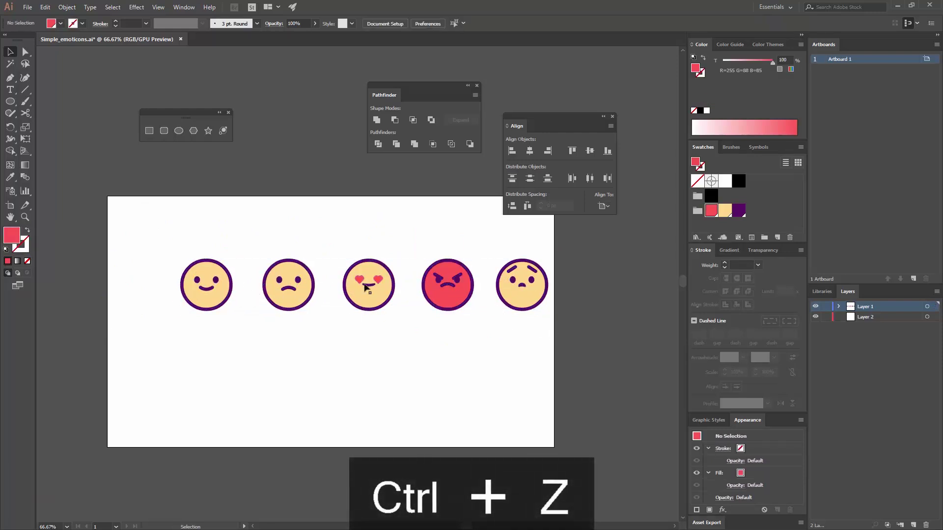
Distribute the five face groups evenly by their horizontal centres, relative to the selection
{"action": "left_click_drag", "start_coordinate": [537, 339], "coordinate": [190, 209]}
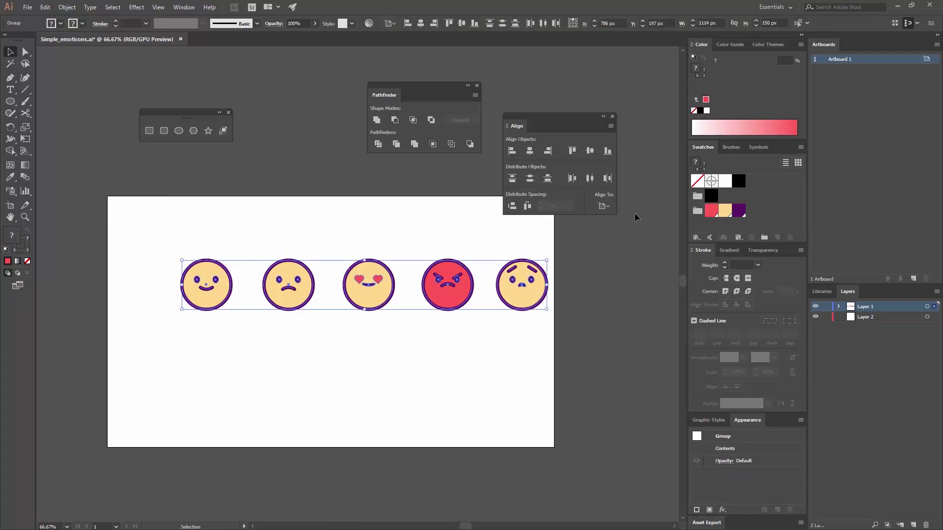
{"action": "left_click", "coordinate": [603, 204]}
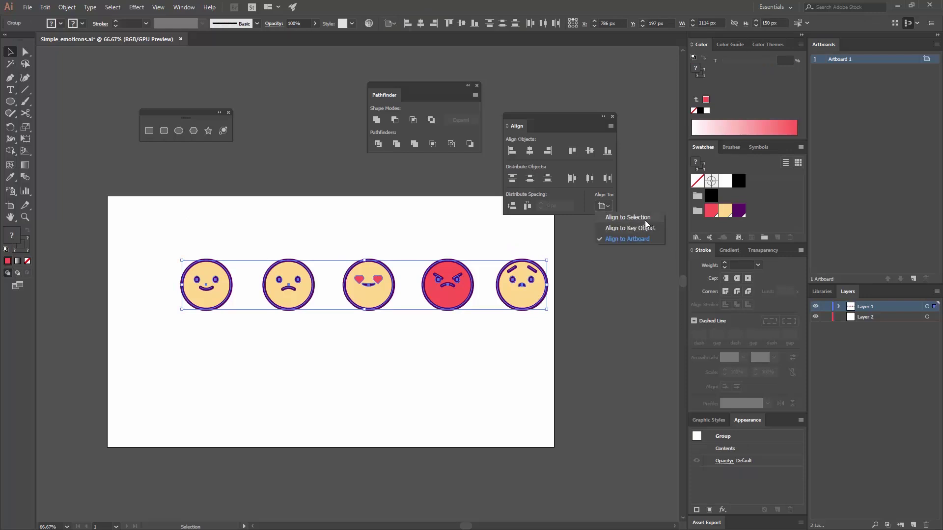
{"action": "left_click", "coordinate": [632, 219]}
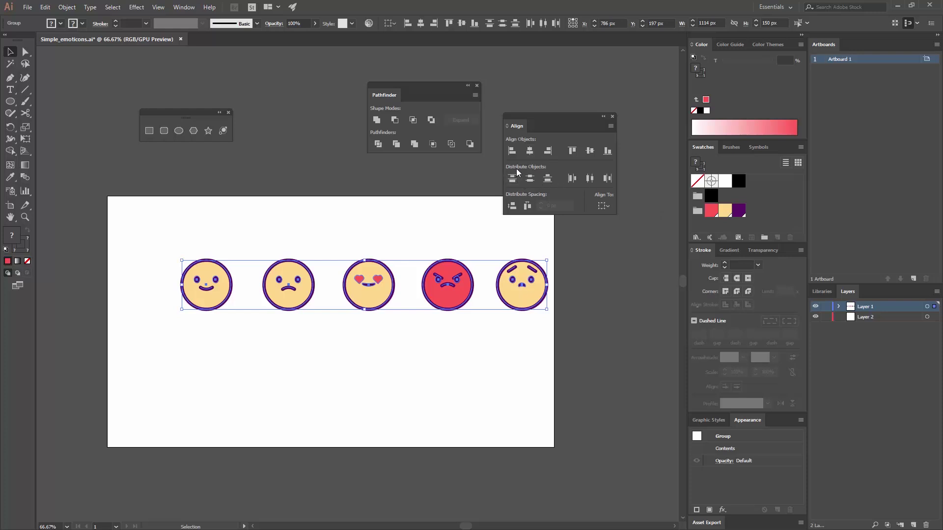
{"action": "left_click", "coordinate": [590, 180]}
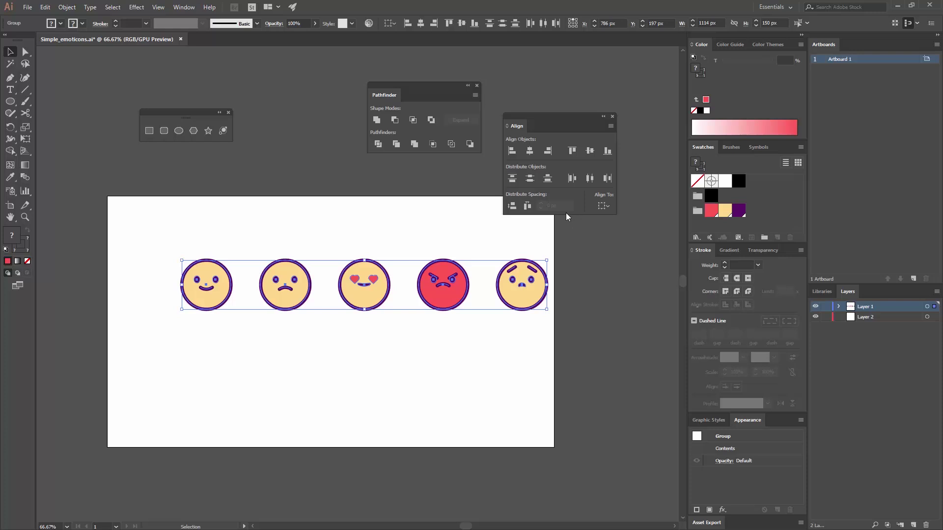
Group the five faces into one row and centre it horizontally and vertically on the artboard
{"action": "key", "text": "ctrl+g"}
{"action": "left_click_drag", "start_coordinate": [522, 285], "coordinate": [416, 303]}
{"action": "key", "text": "ctrl+z"}
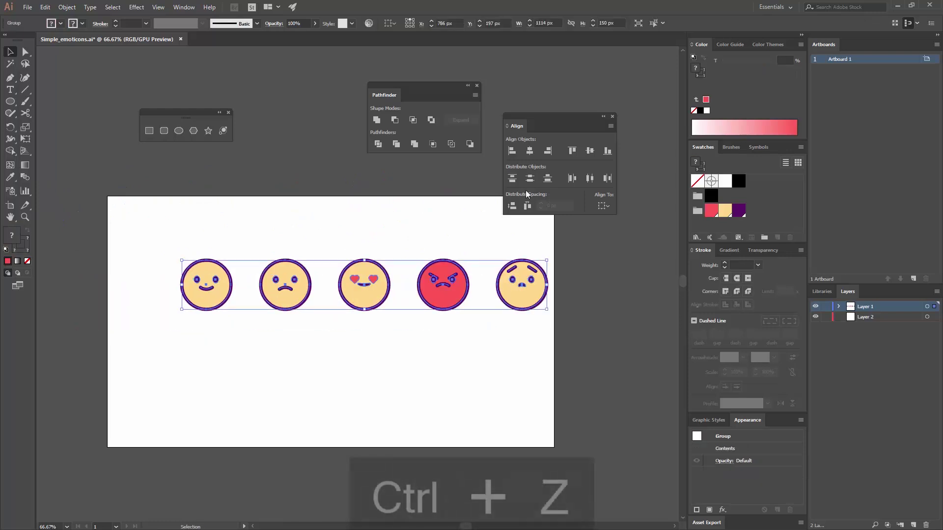
{"action": "left_click", "coordinate": [600, 209]}
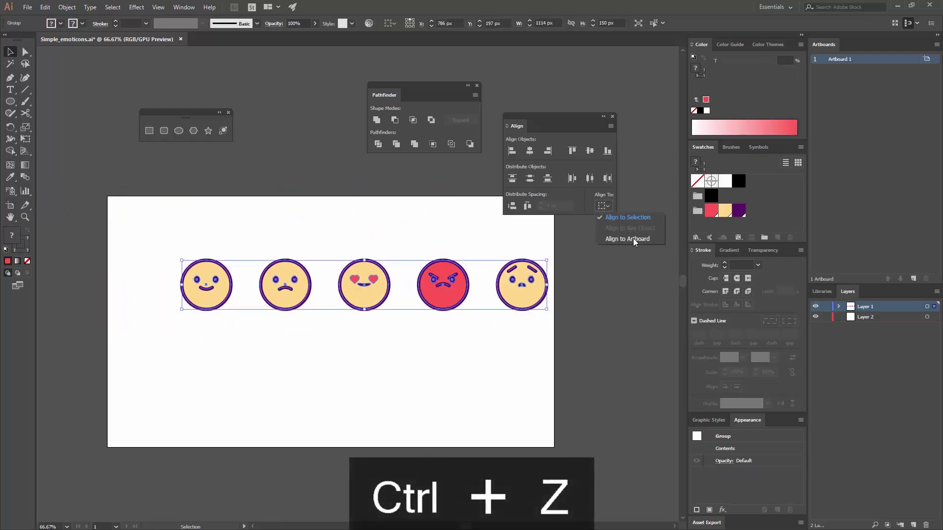
{"action": "left_click", "coordinate": [633, 240]}
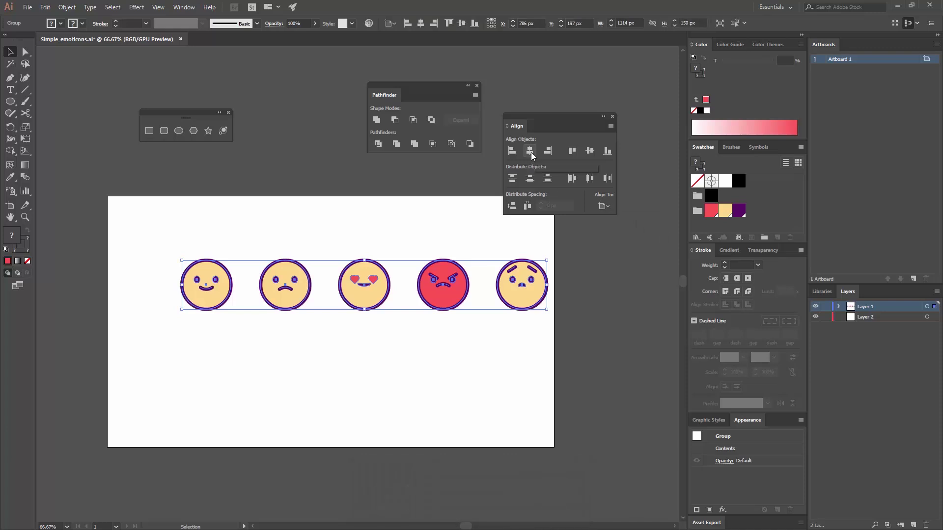
{"action": "left_click", "coordinate": [531, 152]}
{"action": "left_click", "coordinate": [589, 153]}
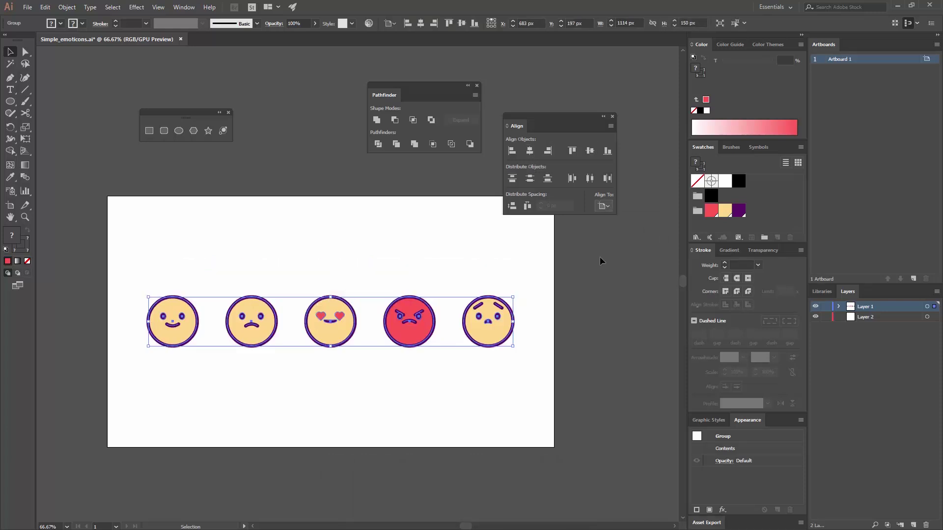
{"action": "left_click", "coordinate": [595, 278]}
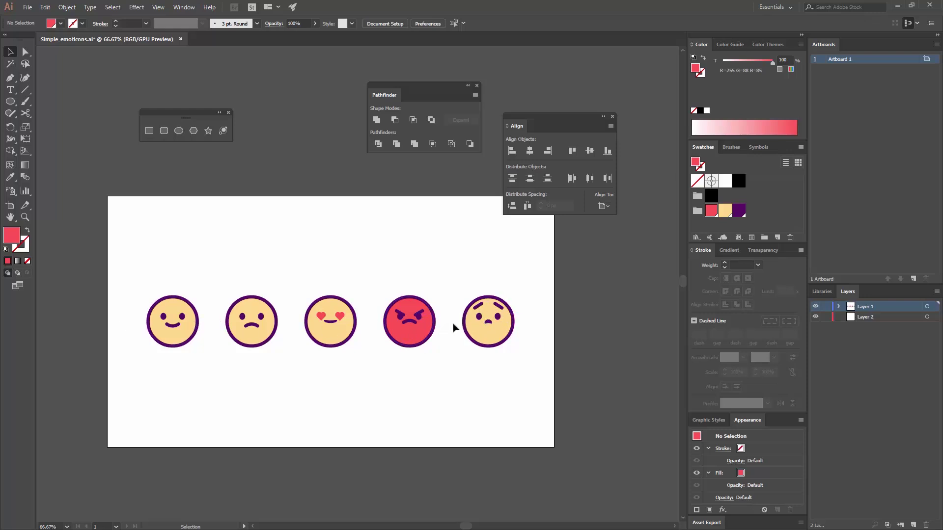
Ungroup the row and move the raised-eyebrow face closer to the angry face, making the row about 1050 px wide
{"action": "left_click", "coordinate": [428, 321]}
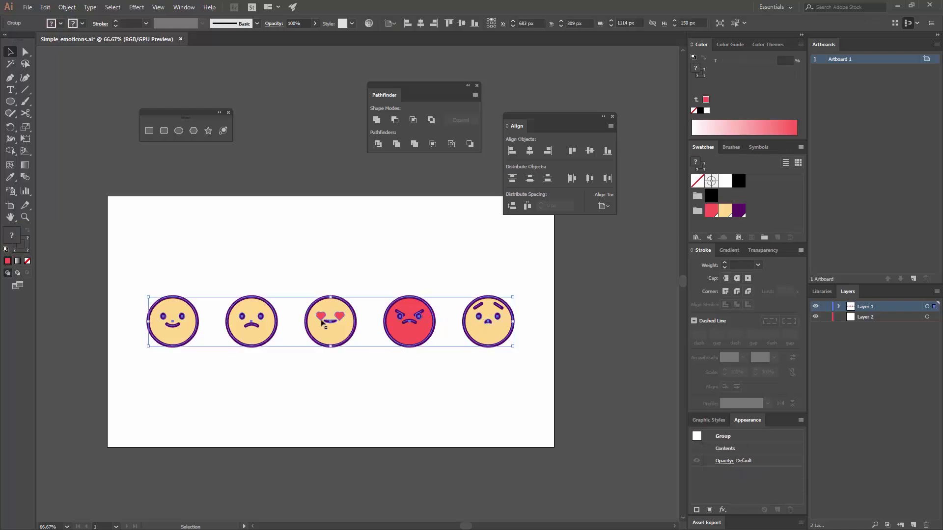
{"action": "right_click", "coordinate": [400, 318]}
{"action": "left_click", "coordinate": [442, 387]}
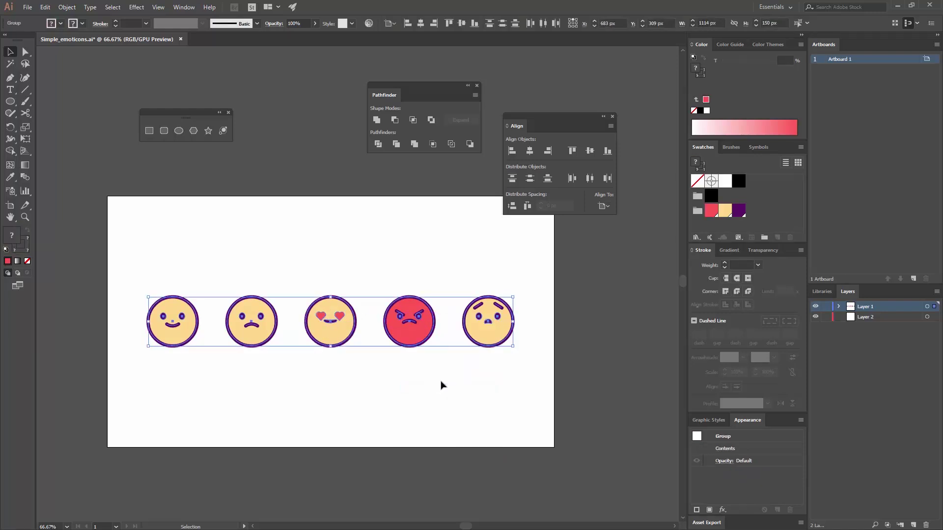
{"action": "left_click", "coordinate": [544, 368]}
{"action": "left_click_drag", "start_coordinate": [502, 337], "coordinate": [479, 338]}
Redistribute all five faces evenly by their horizontal centres within the shortened row, aligning to the selection
{"action": "left_click_drag", "start_coordinate": [501, 378], "coordinate": [156, 251]}
{"action": "key", "text": "ctrl+g"}
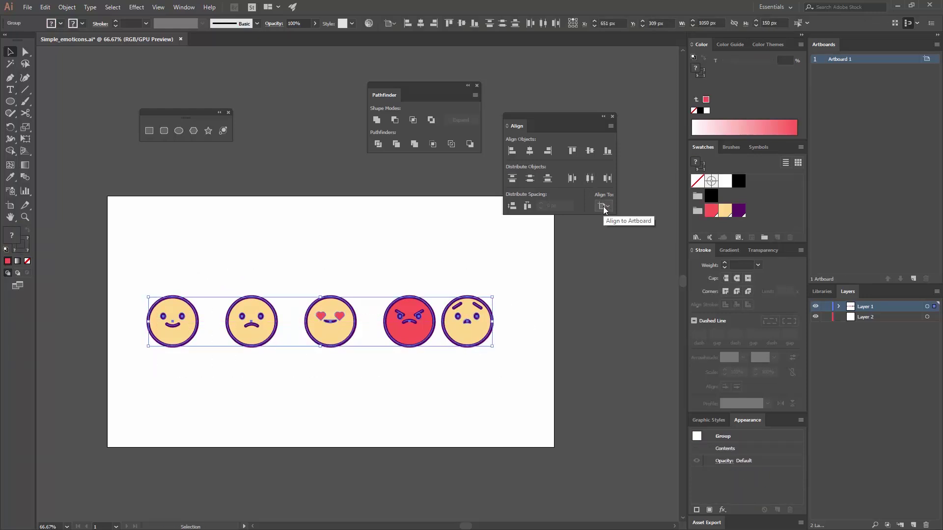
{"action": "left_click", "coordinate": [604, 207]}
{"action": "left_click", "coordinate": [631, 214]}
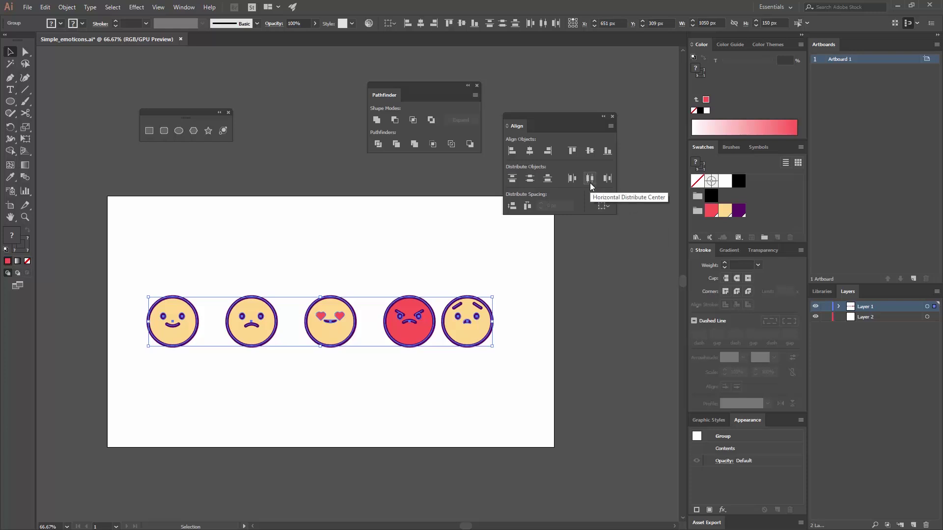
{"action": "left_click", "coordinate": [590, 183]}
{"action": "left_click", "coordinate": [511, 361]}
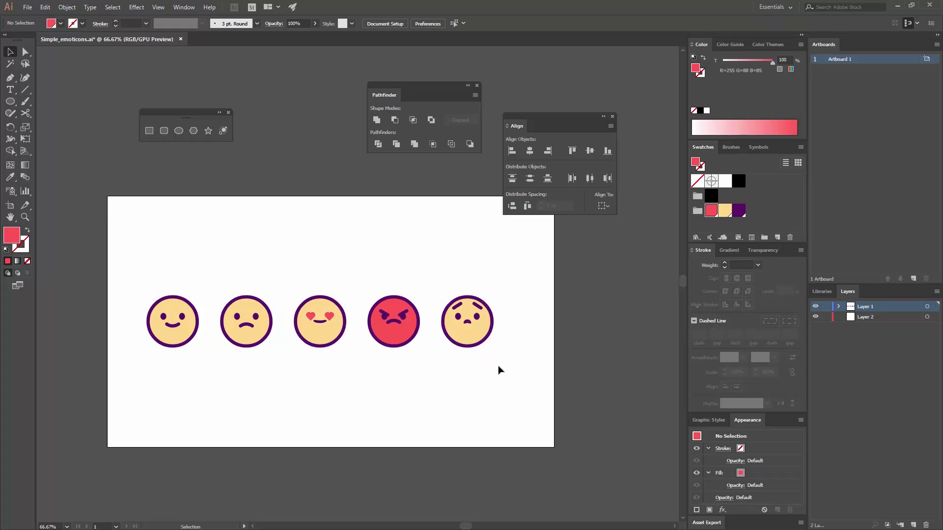
Group the evenly spaced faces again and centre the group horizontally on the artboard
{"action": "left_click_drag", "start_coordinate": [499, 369], "coordinate": [150, 216]}
{"action": "key", "text": "ctrl+g"}
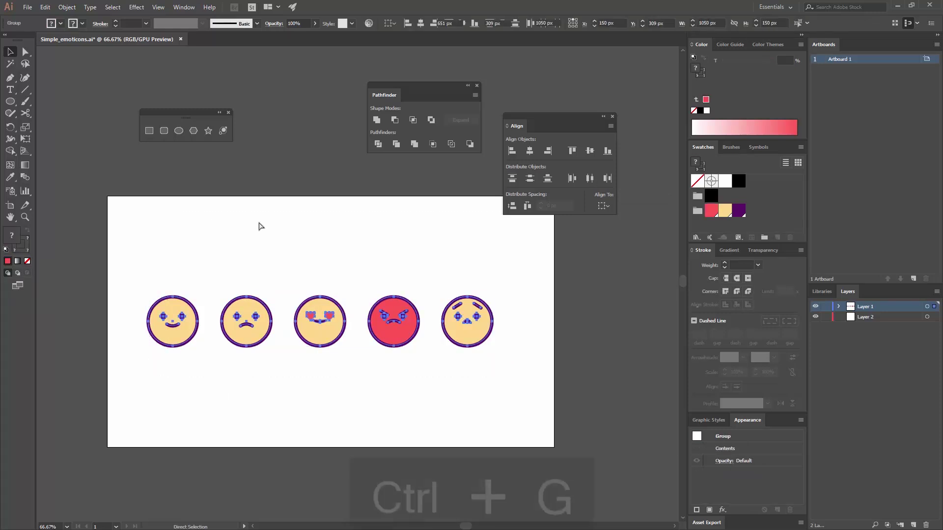
{"action": "left_click", "coordinate": [603, 205]}
{"action": "left_click", "coordinate": [624, 243]}
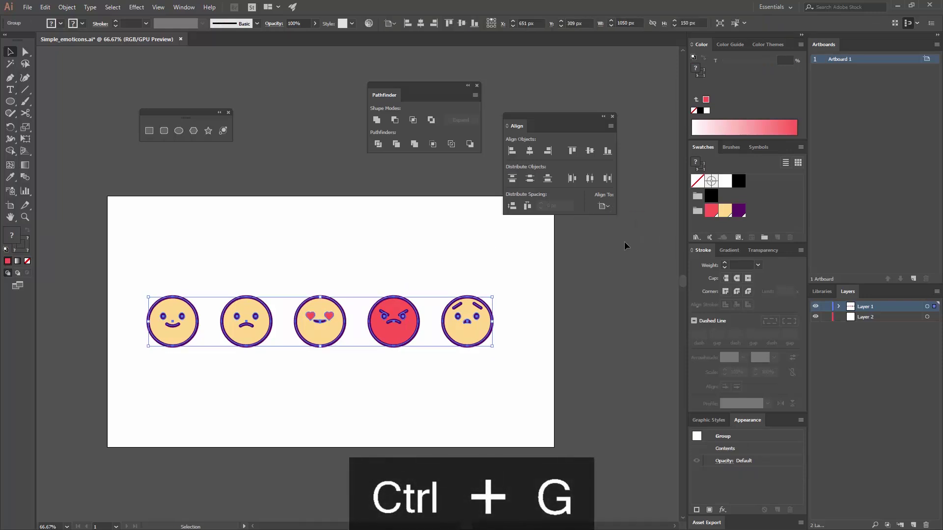
{"action": "left_click", "coordinate": [604, 206]}
{"action": "left_click", "coordinate": [623, 239]}
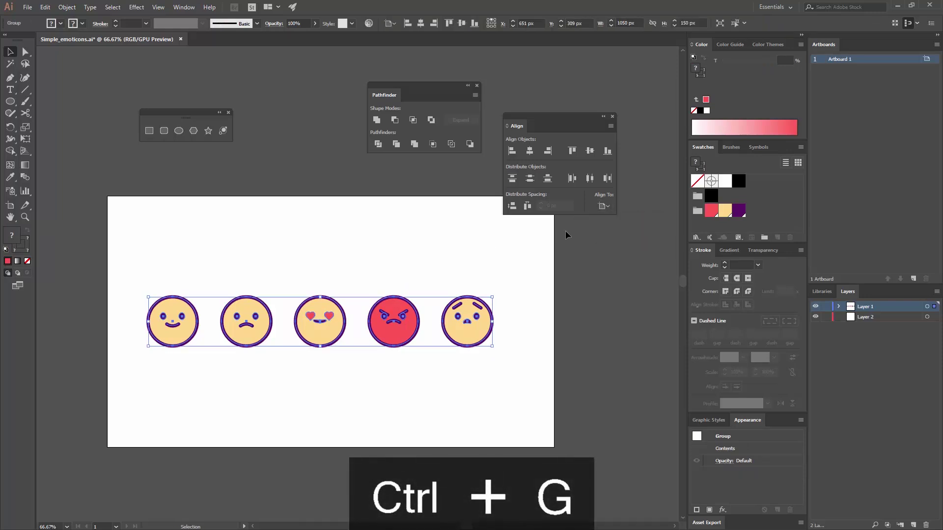
{"action": "left_click", "coordinate": [528, 151]}
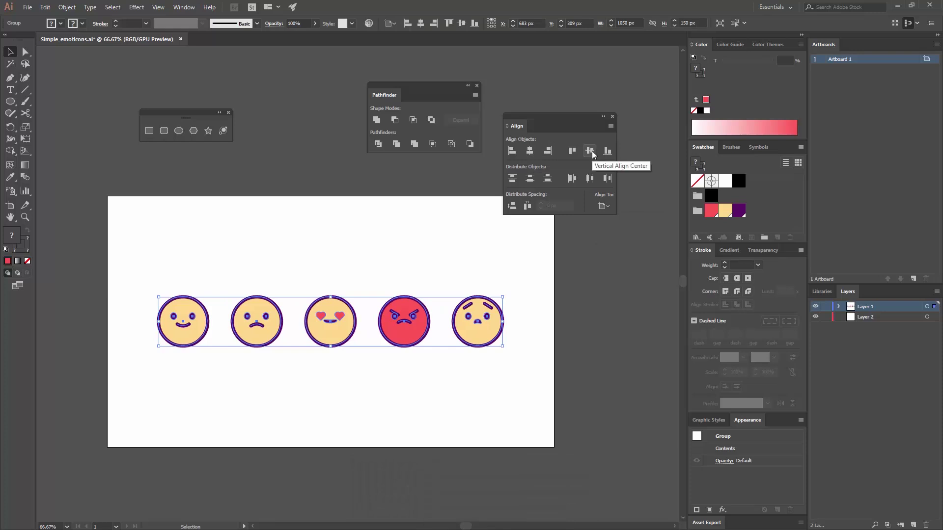
{"action": "left_click", "coordinate": [425, 248]}
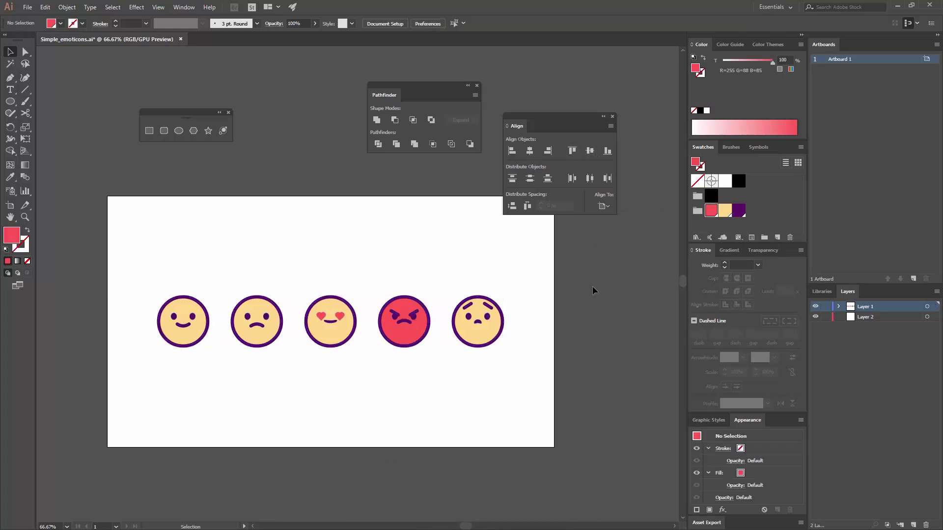